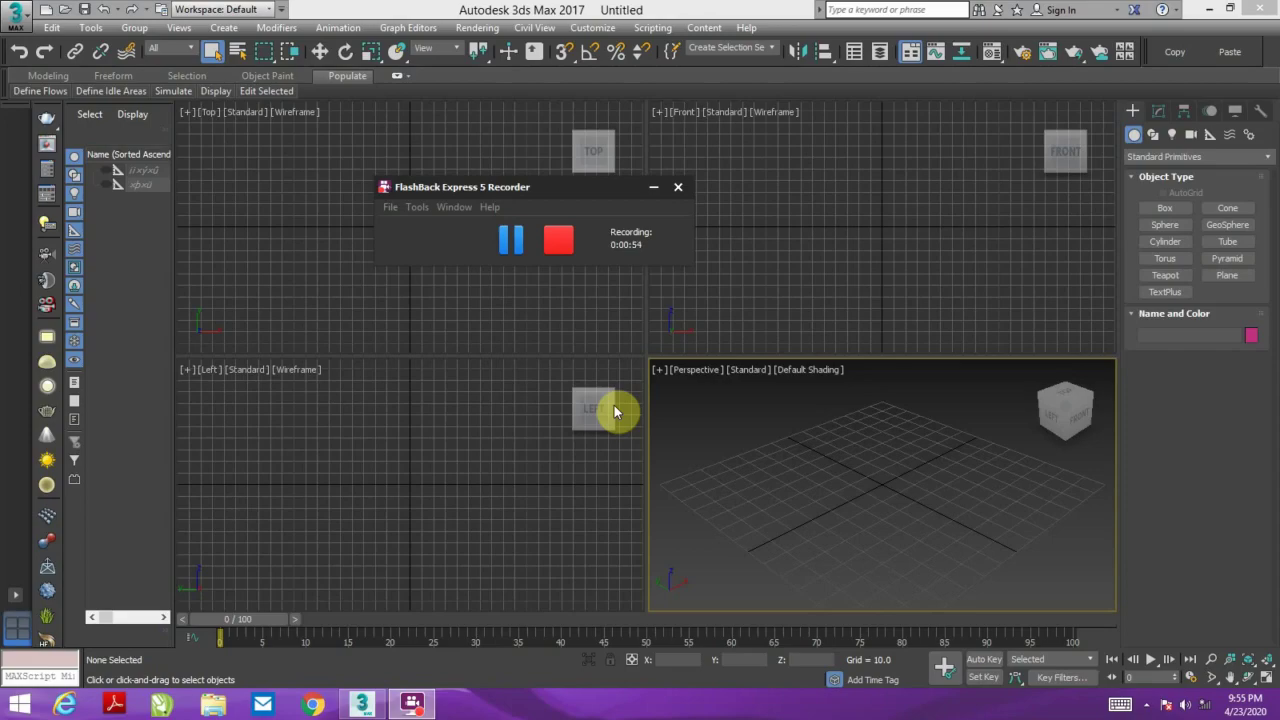
- Search for 'covid19 images' in Chrome; the search fails while offline
click(843, 515)
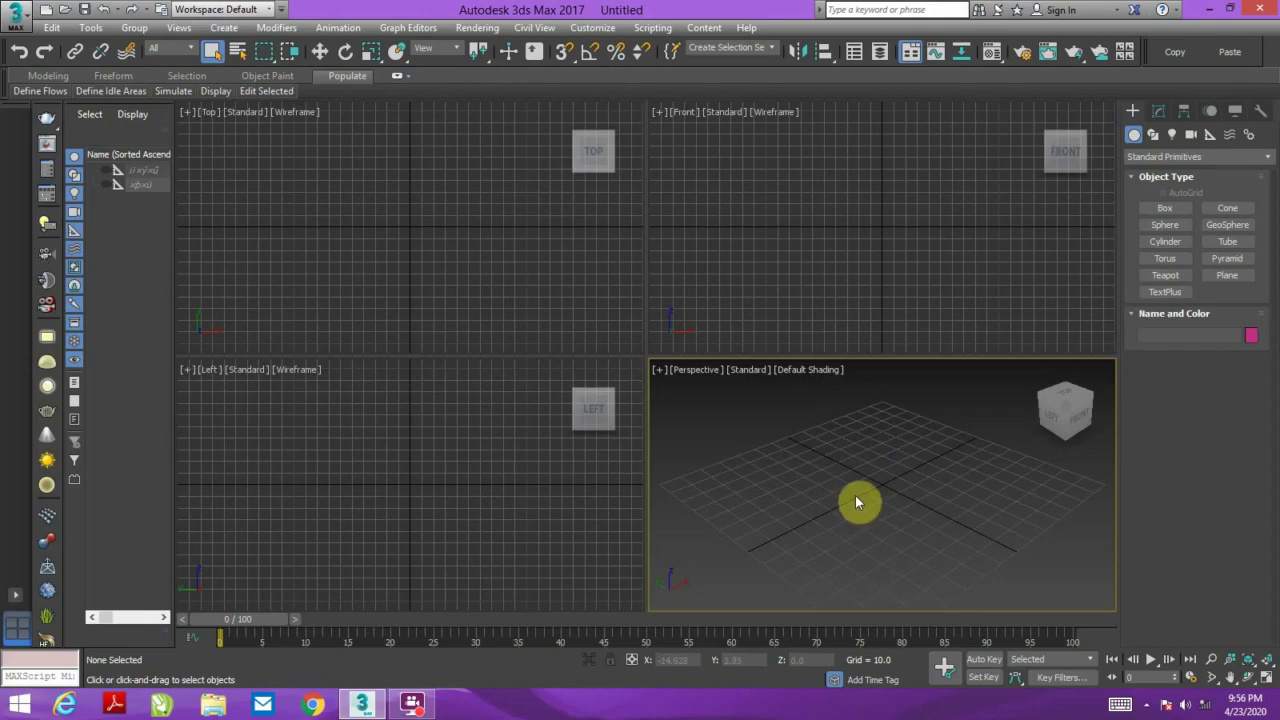
click(312, 705)
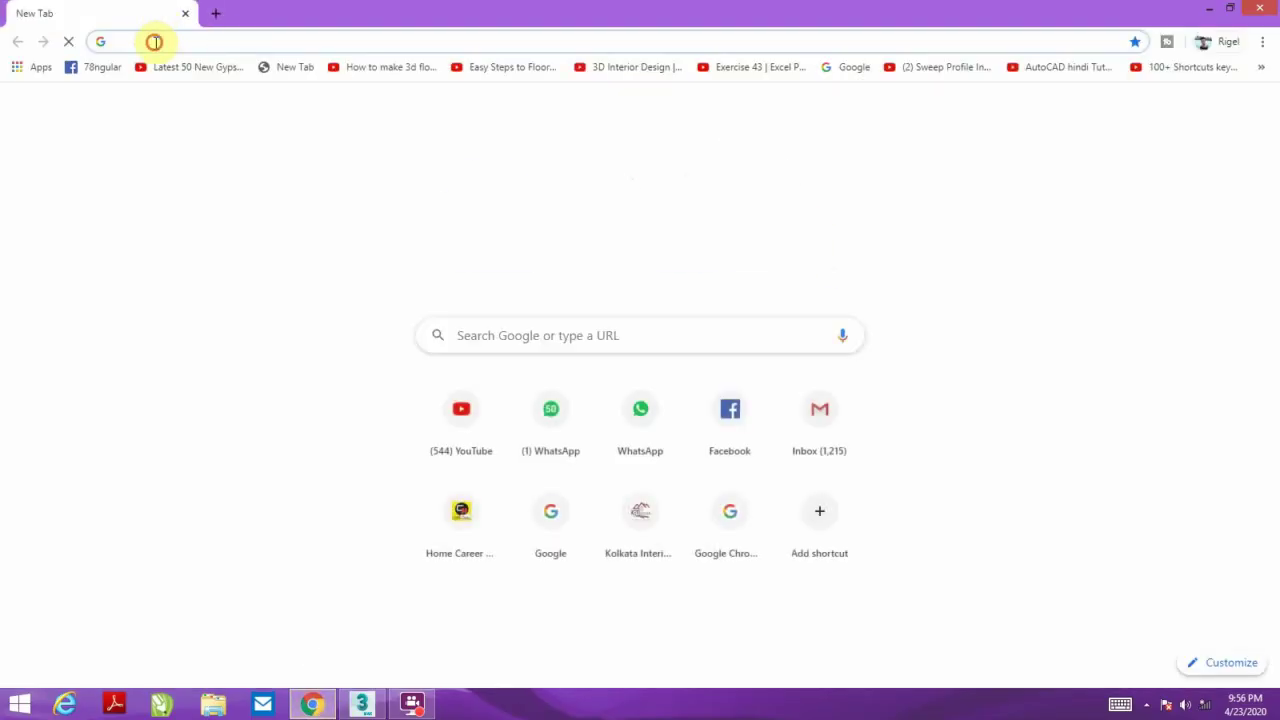
text(c)
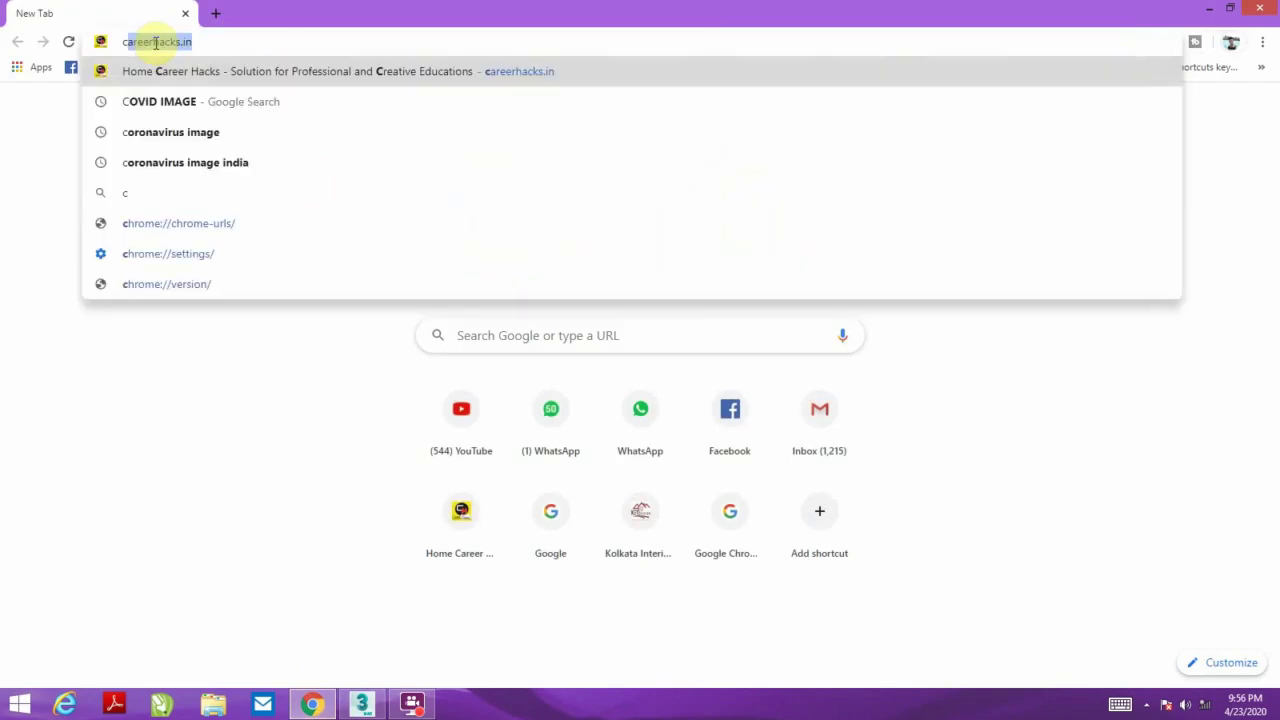
text(ovid)
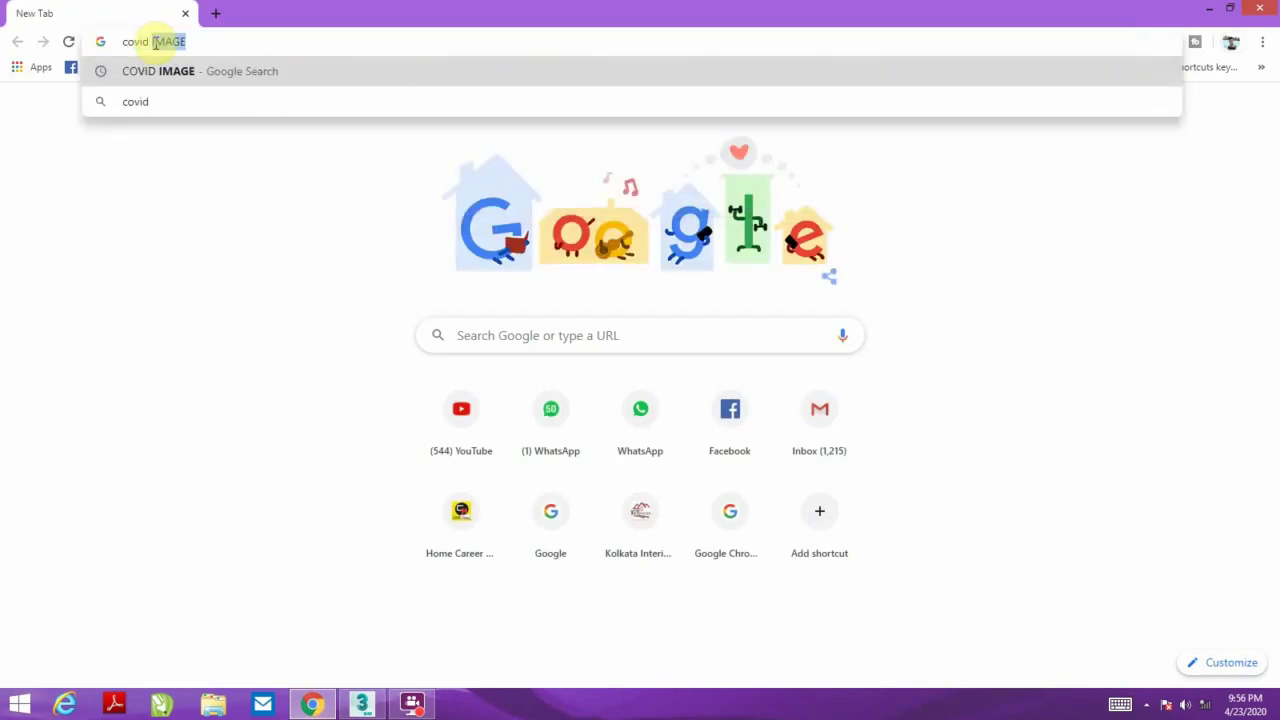
text(19 )
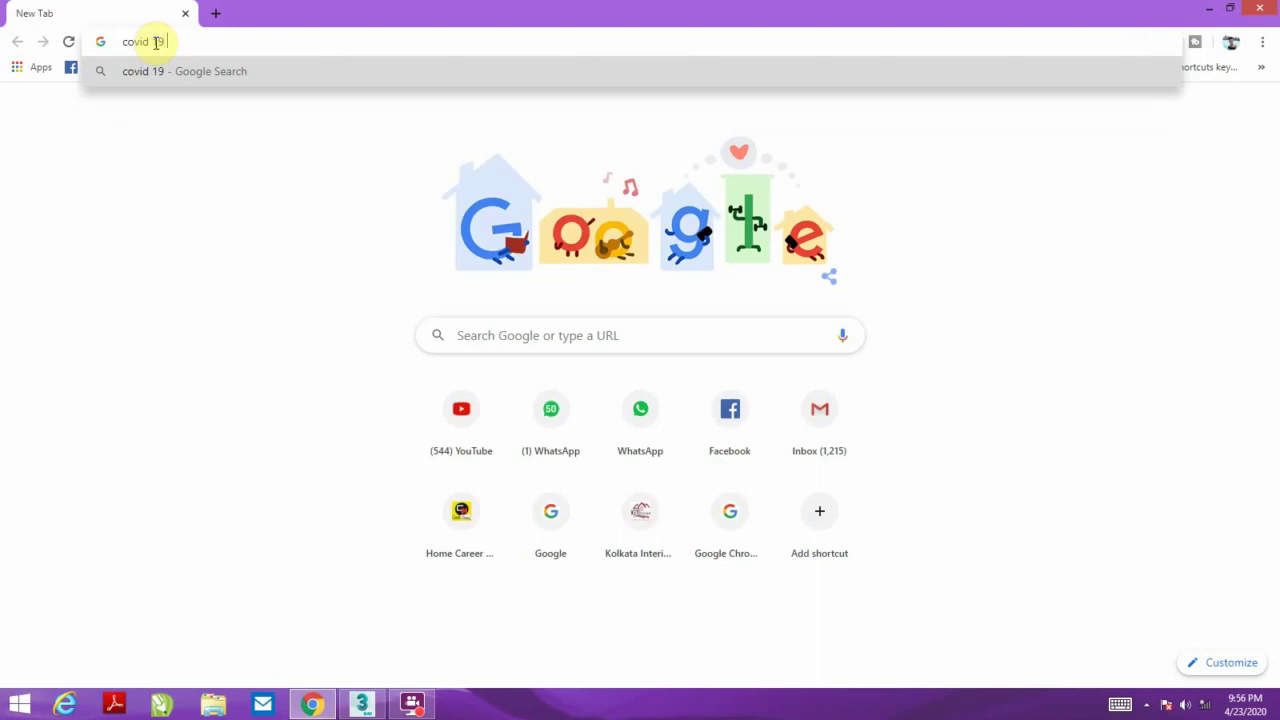
text(images)
key(Return)
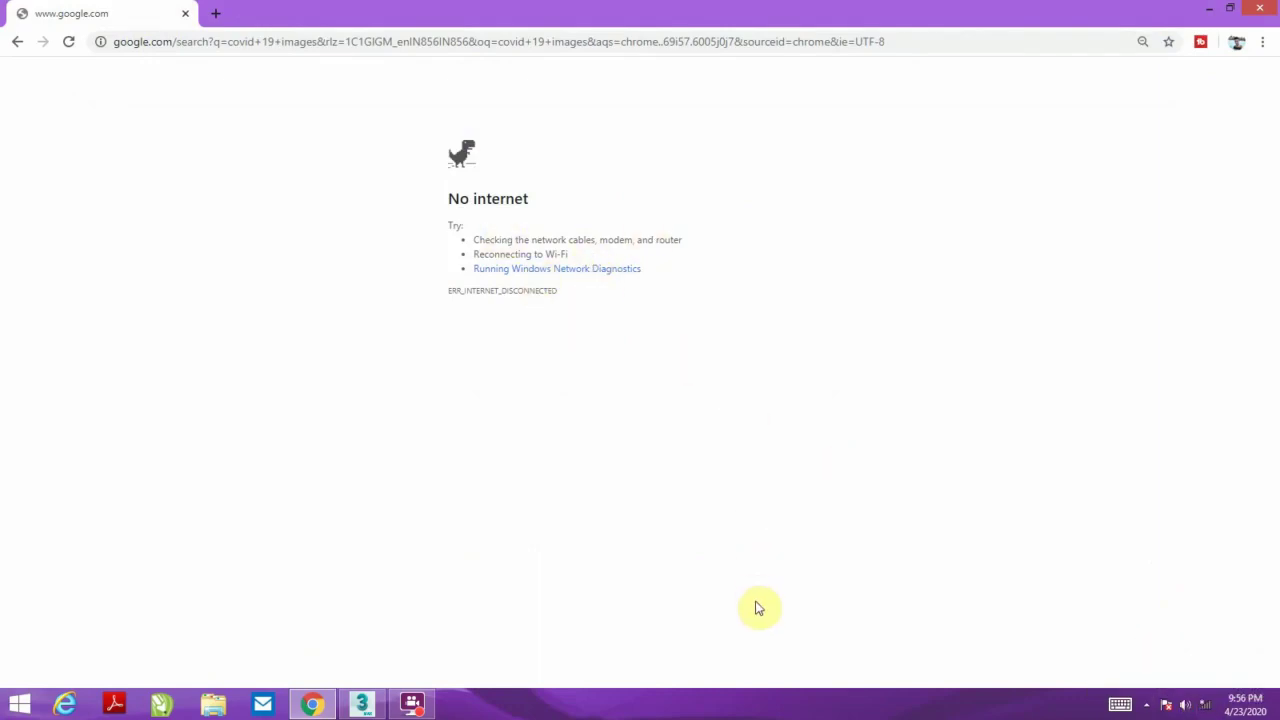
- Connect to the Wi-Fi network and re-enter 'covid 19' as the search
click(1205, 705)
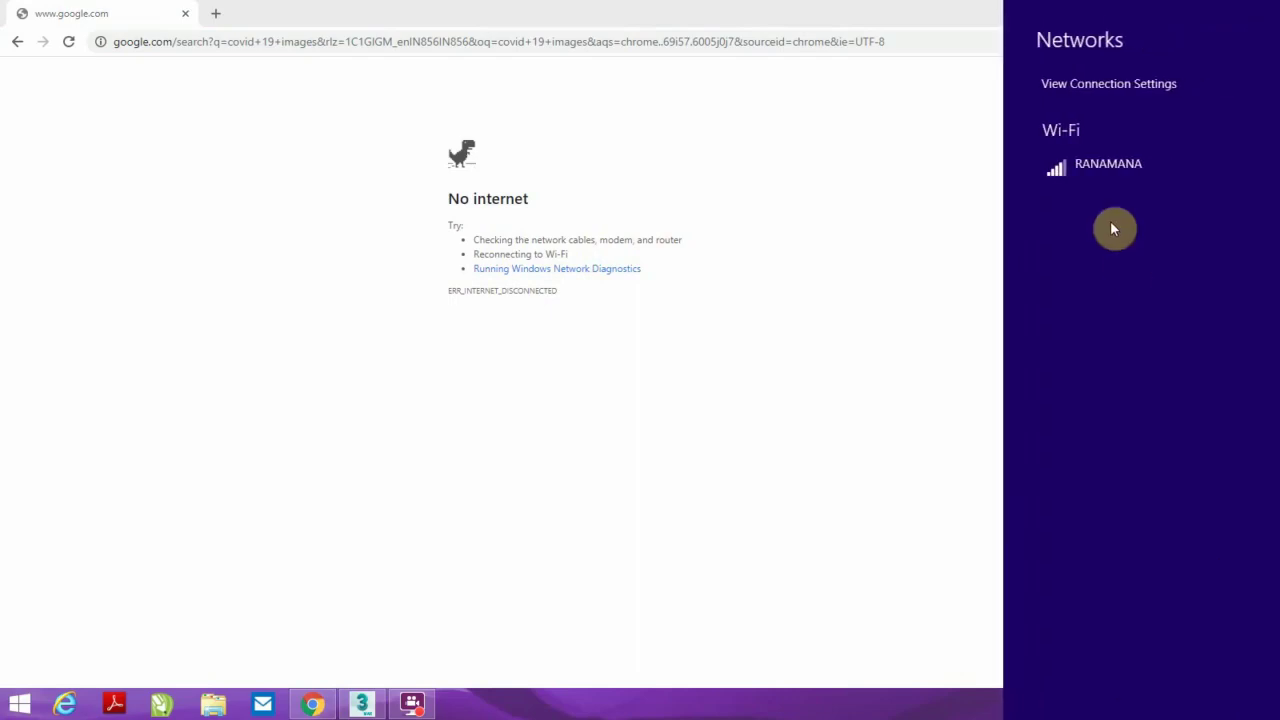
click(1114, 177)
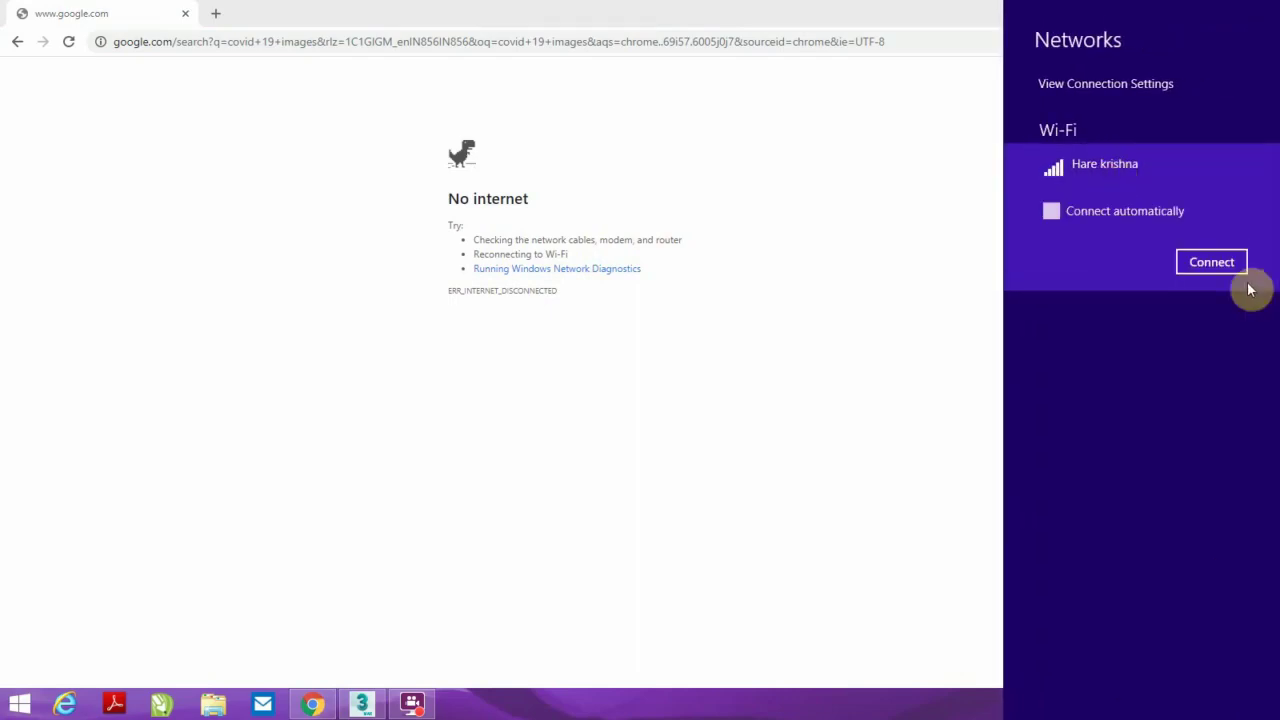
click(1211, 263)
click(252, 41)
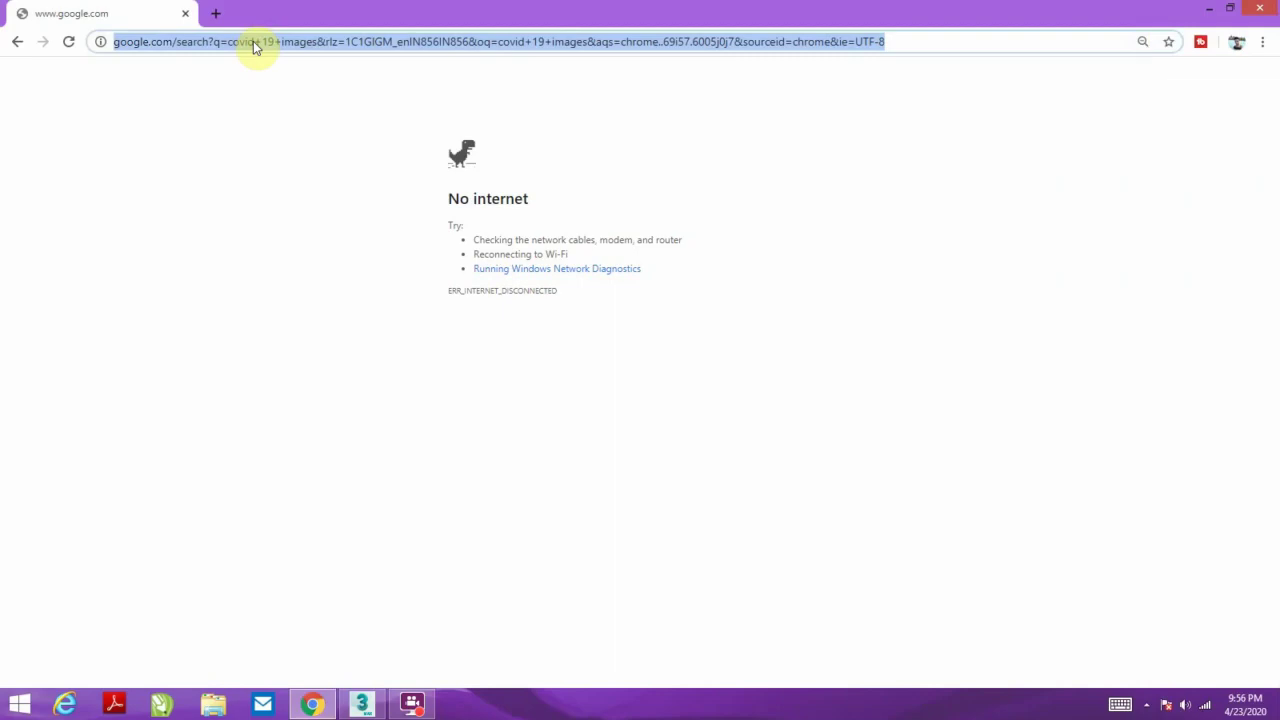
text(covid)
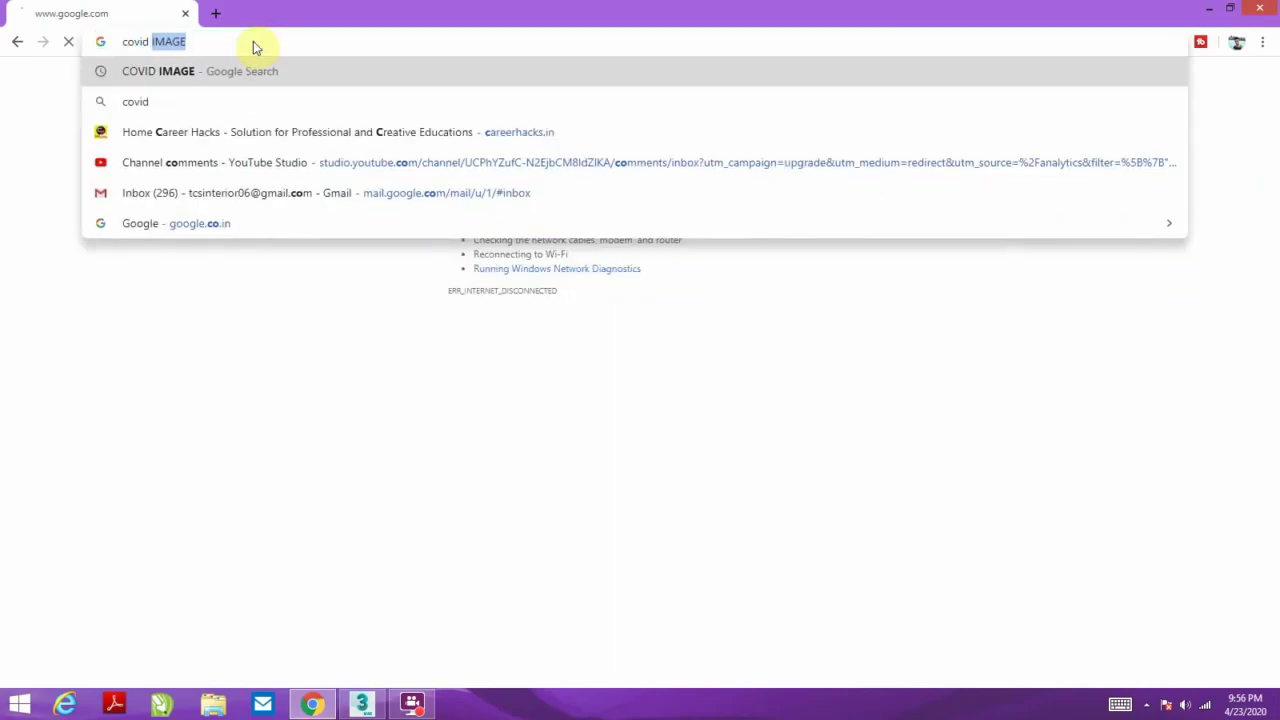
text( 19)
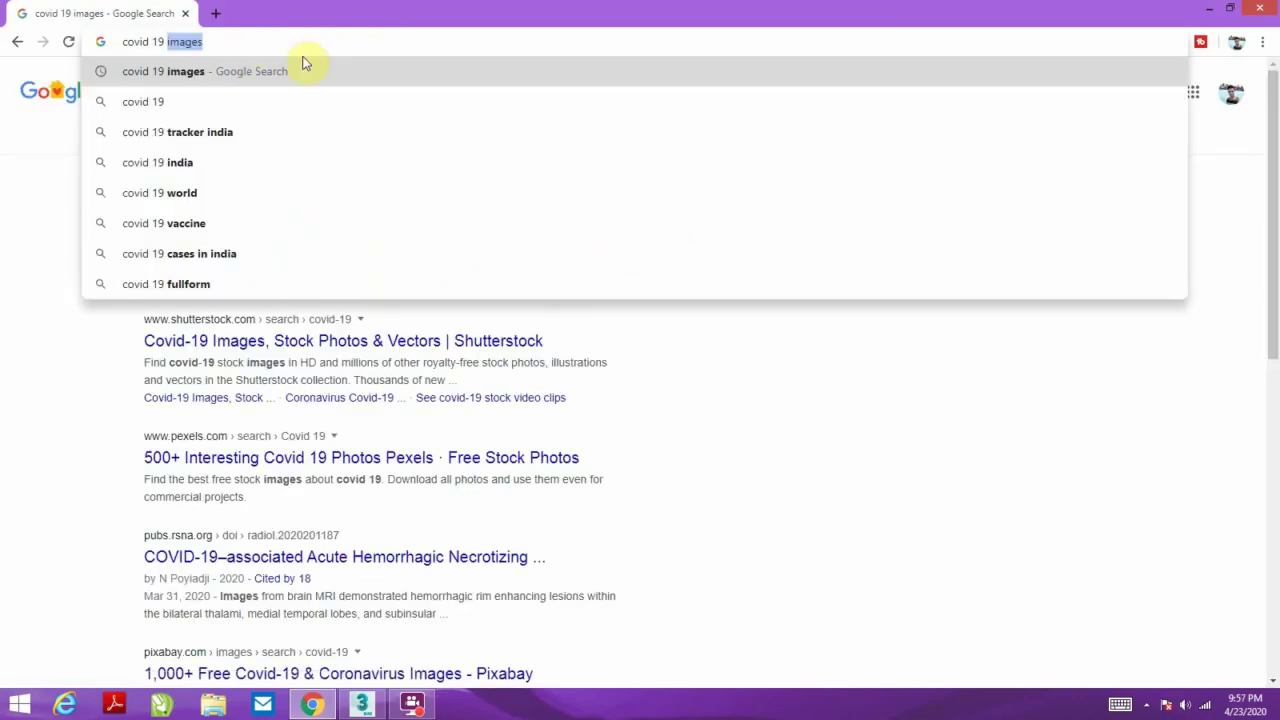
- Run the covid 19 search, glance at the Unsplash result, then switch to image results
click(256, 80)
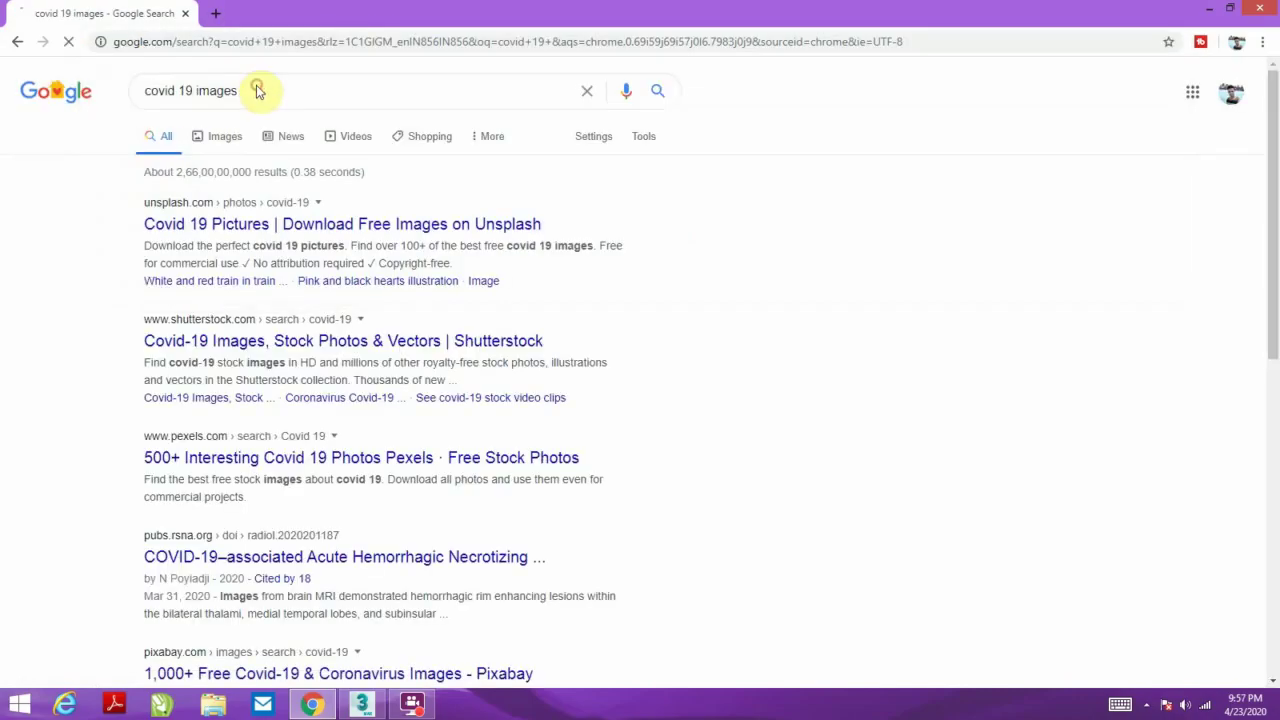
click(244, 221)
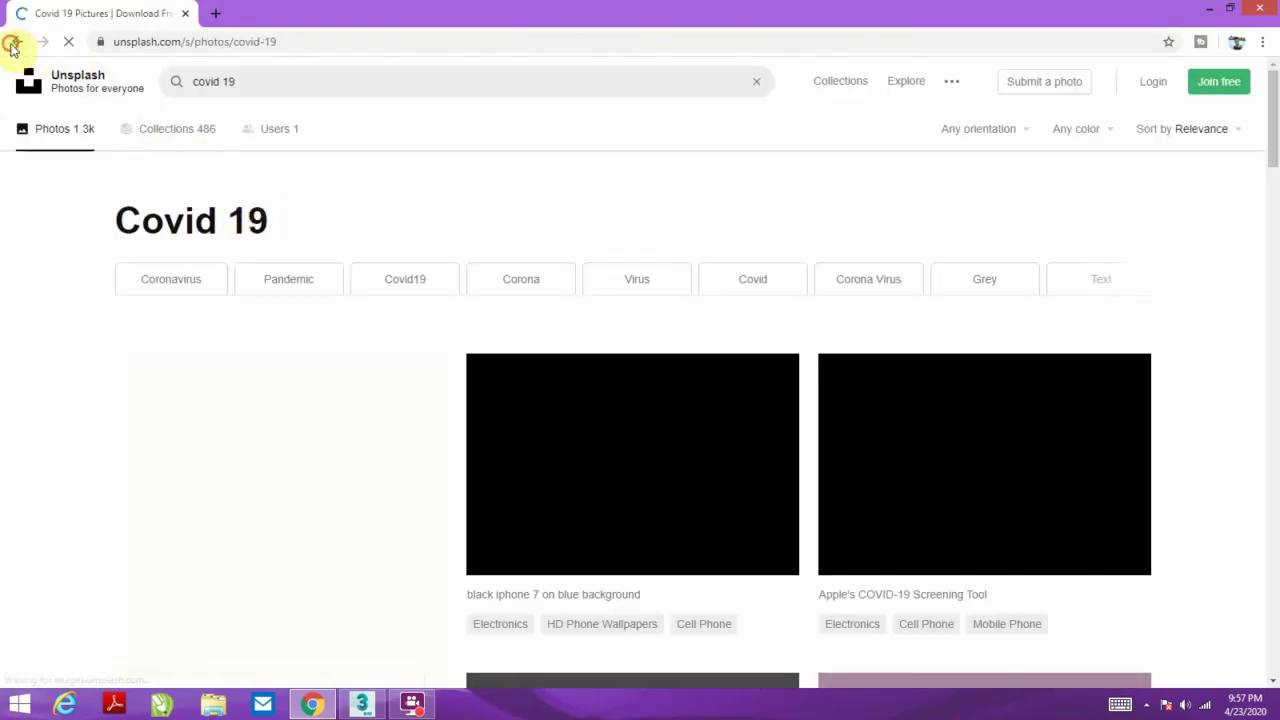
click(17, 41)
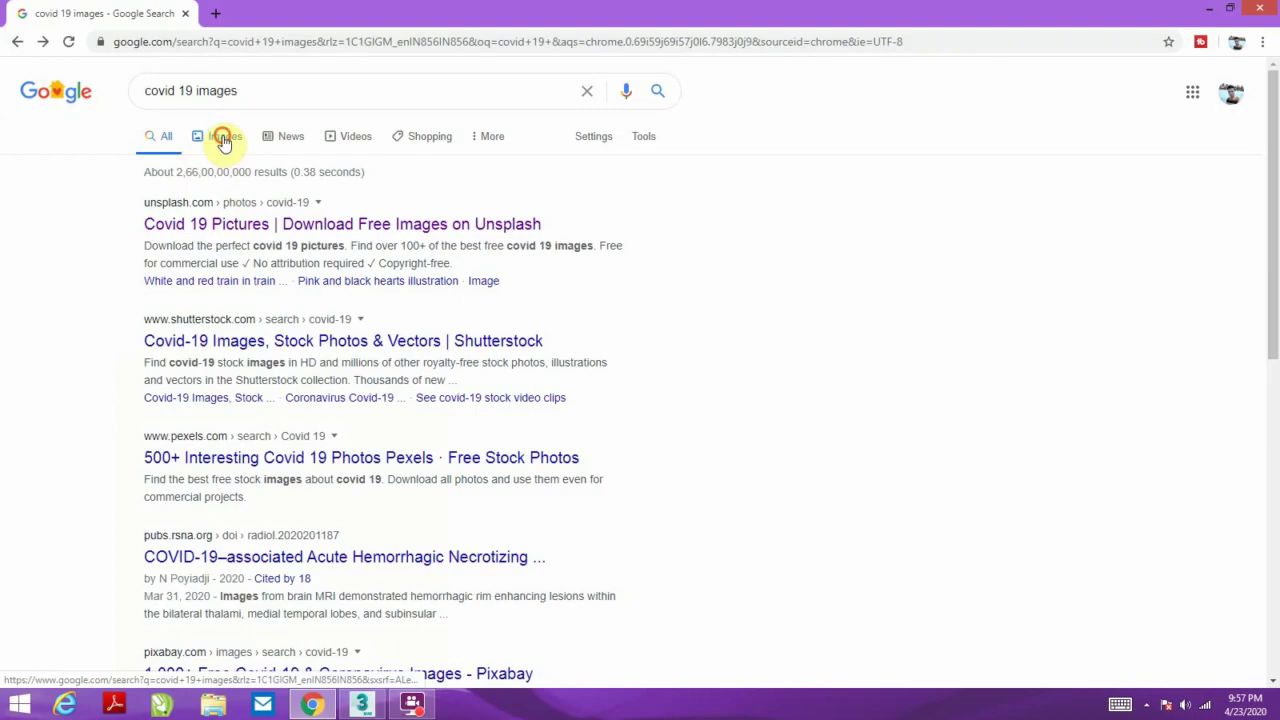
click(224, 136)
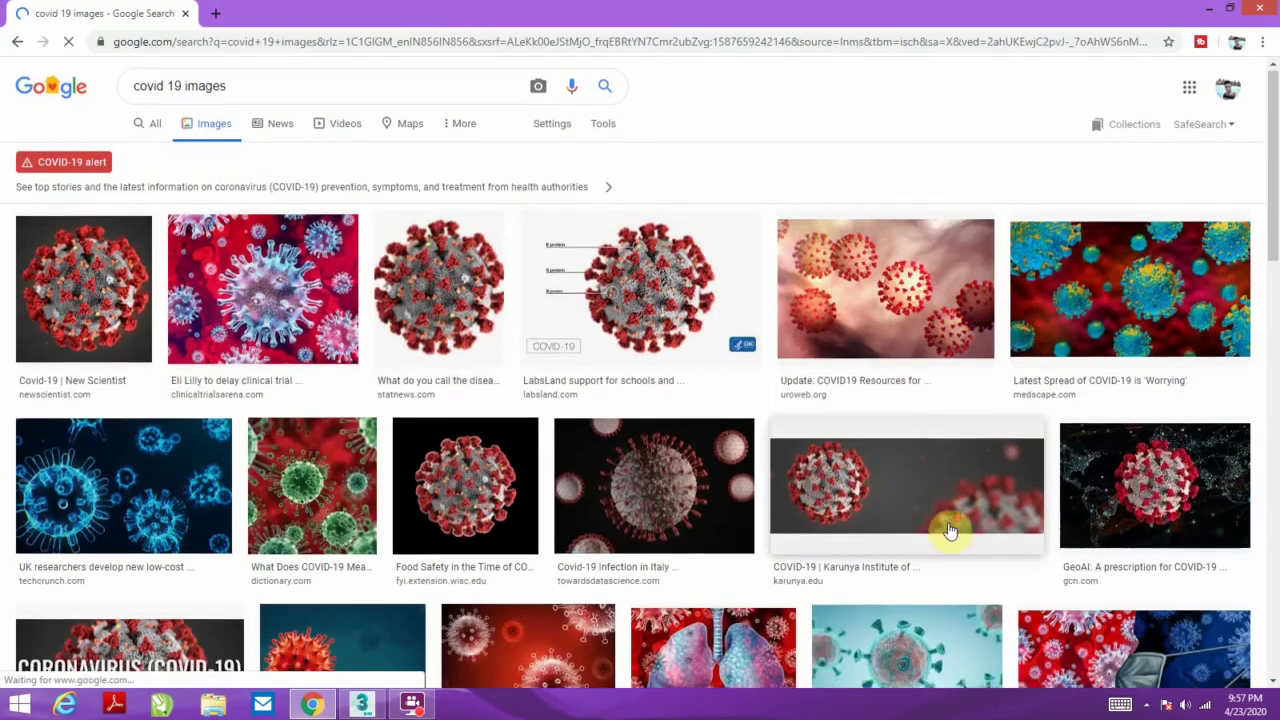
- Preview the blue virus picture, browse the image grid, then return to 3ds Max
scroll(712, 495, down, 2)
scroll(60, 440, up, 2)
click(57, 443)
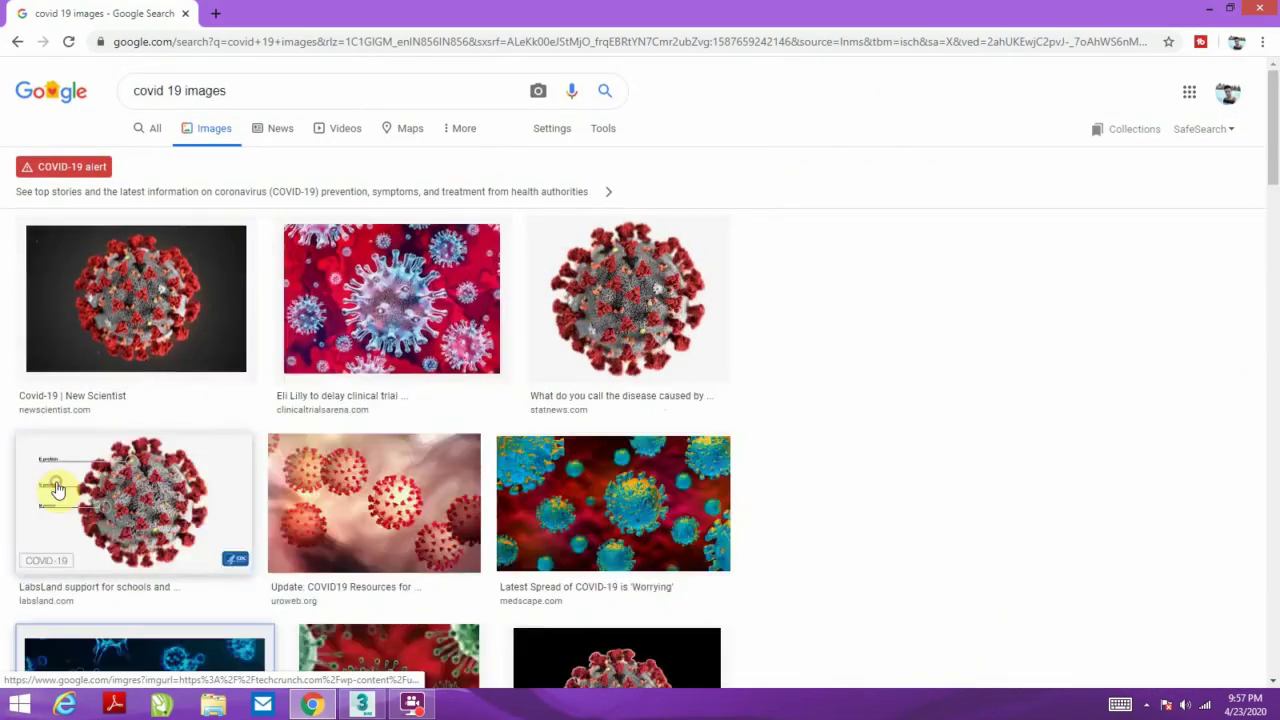
scroll(930, 490, down, 2)
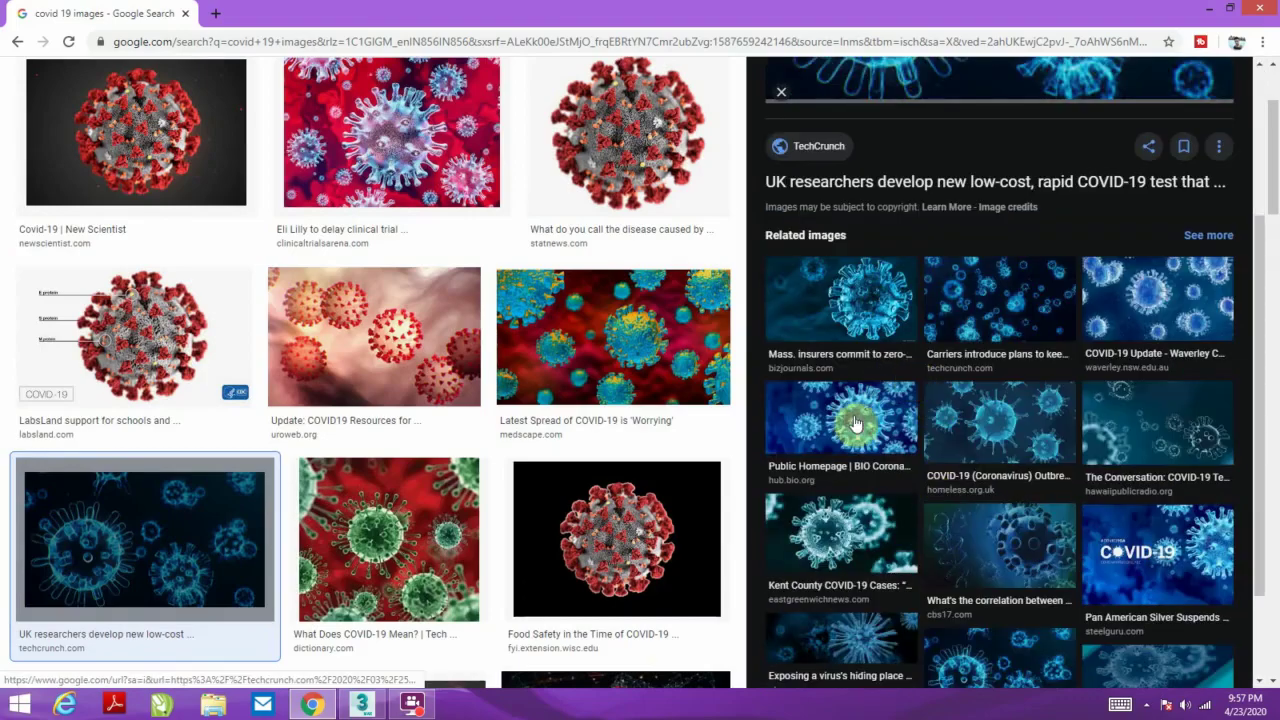
scroll(91, 366, down, 2)
scroll(100, 390, down, 4)
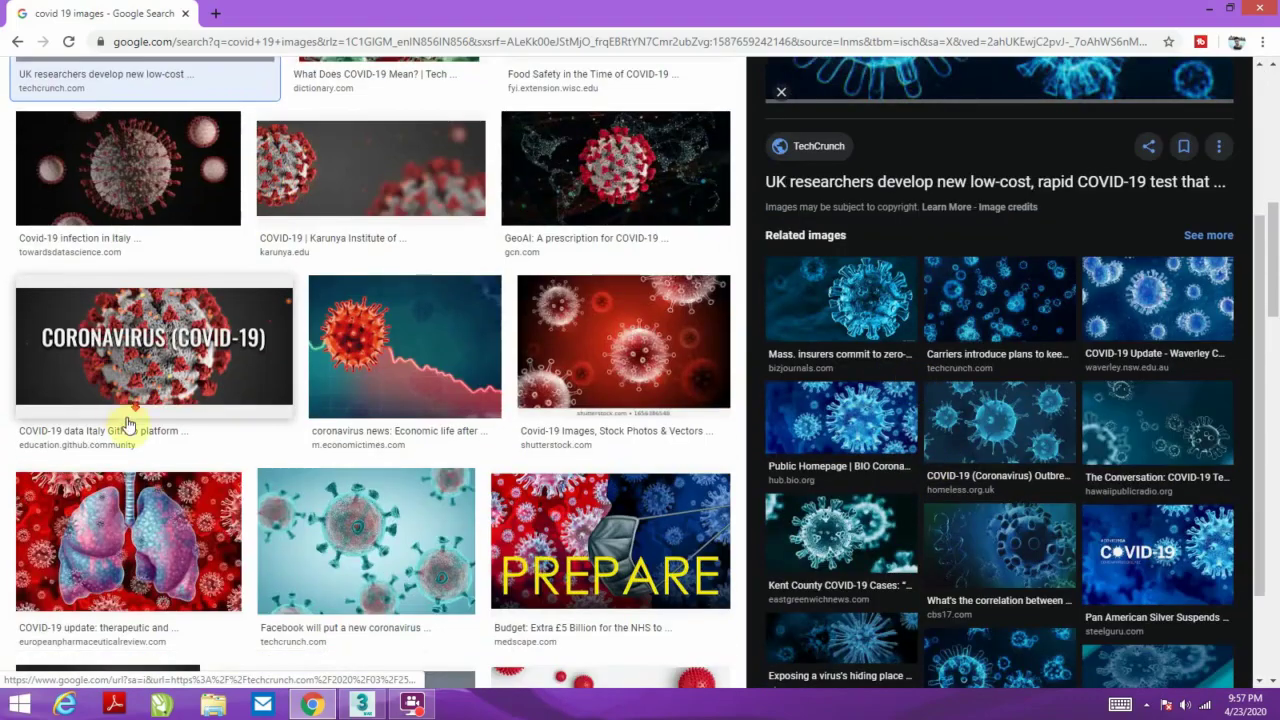
scroll(126, 423, down, 4)
scroll(128, 430, down, 4)
scroll(266, 434, down, 4)
scroll(400, 460, down, 4)
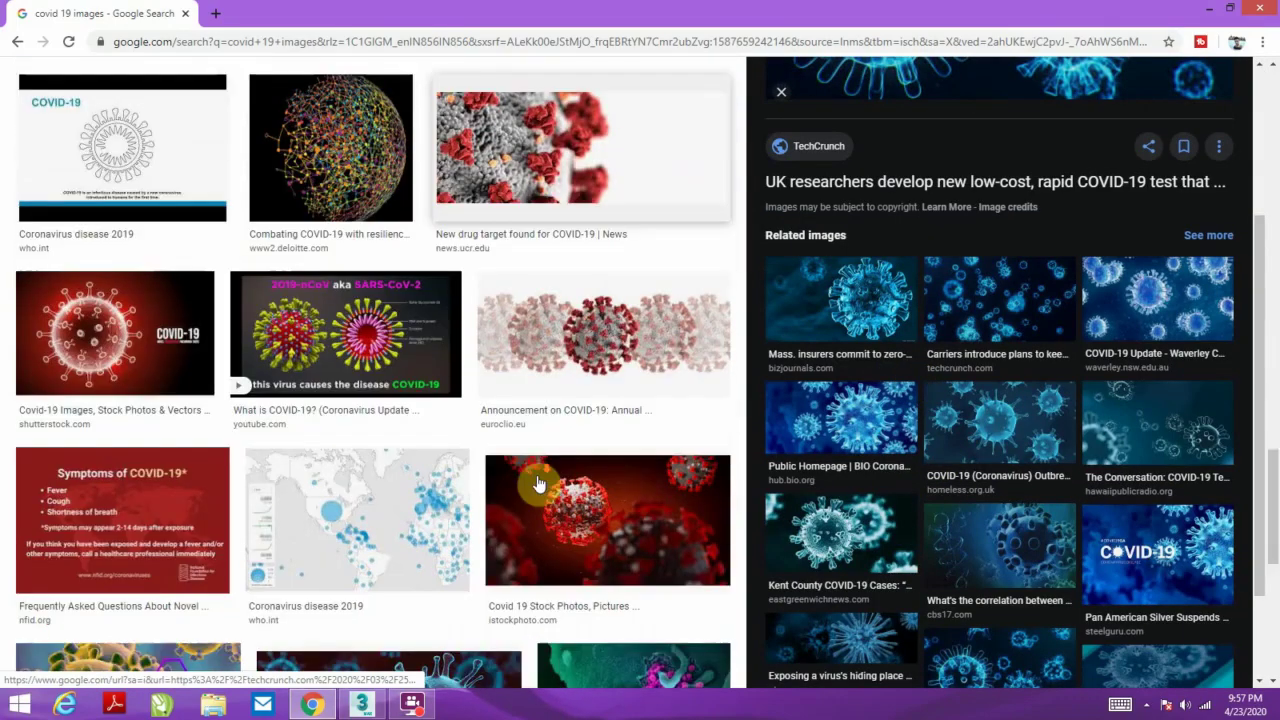
scroll(537, 484, up, 4)
scroll(537, 482, up, 3)
scroll(537, 482, up, 4)
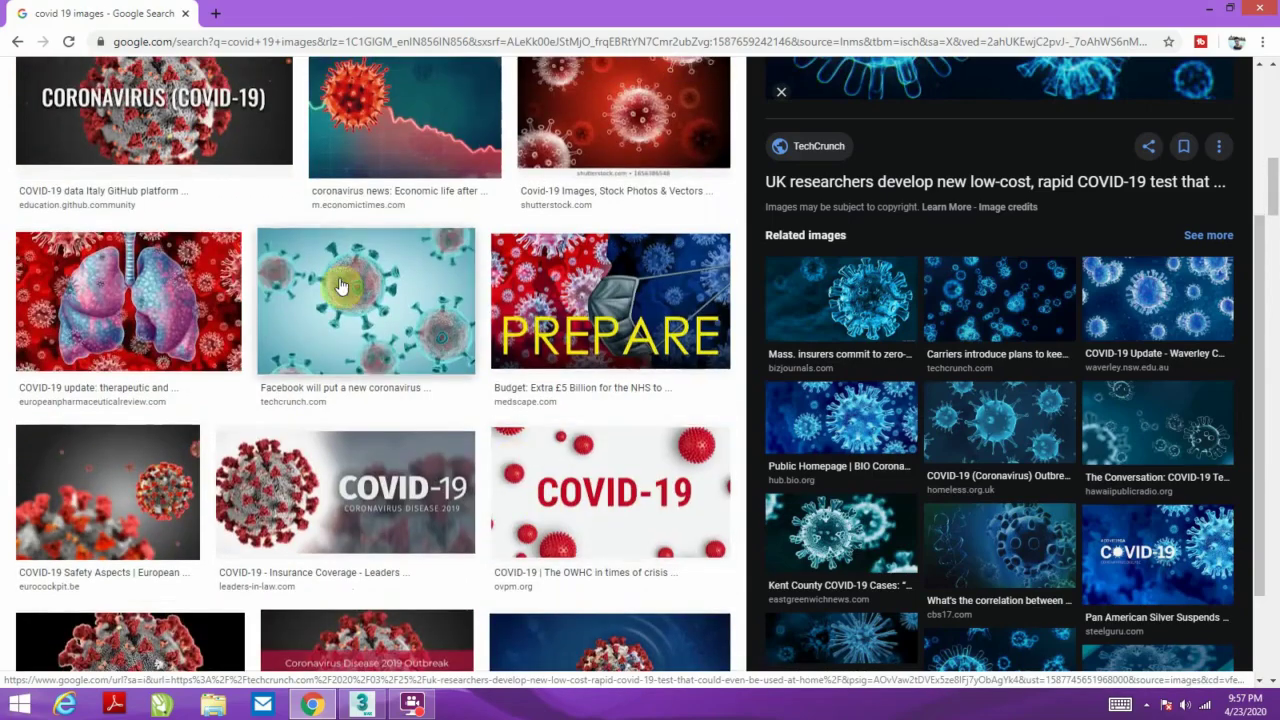
click(379, 700)
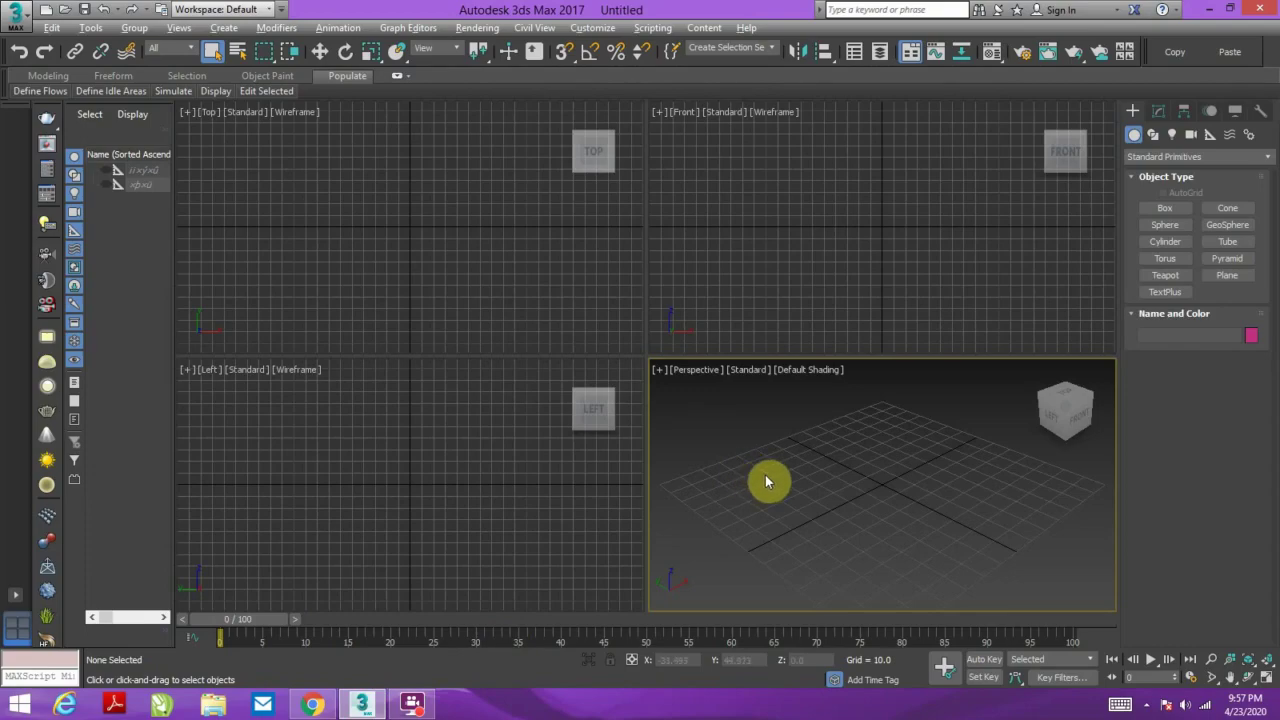
- Maximize the Perspective viewport and drag out a GeoSphere at the grid centre
key(alt+w)
mouse_move(766, 449)
alt+middle_down()
mouse_move(728, 460)
mouse_move(686, 449)
alt+middle_up()
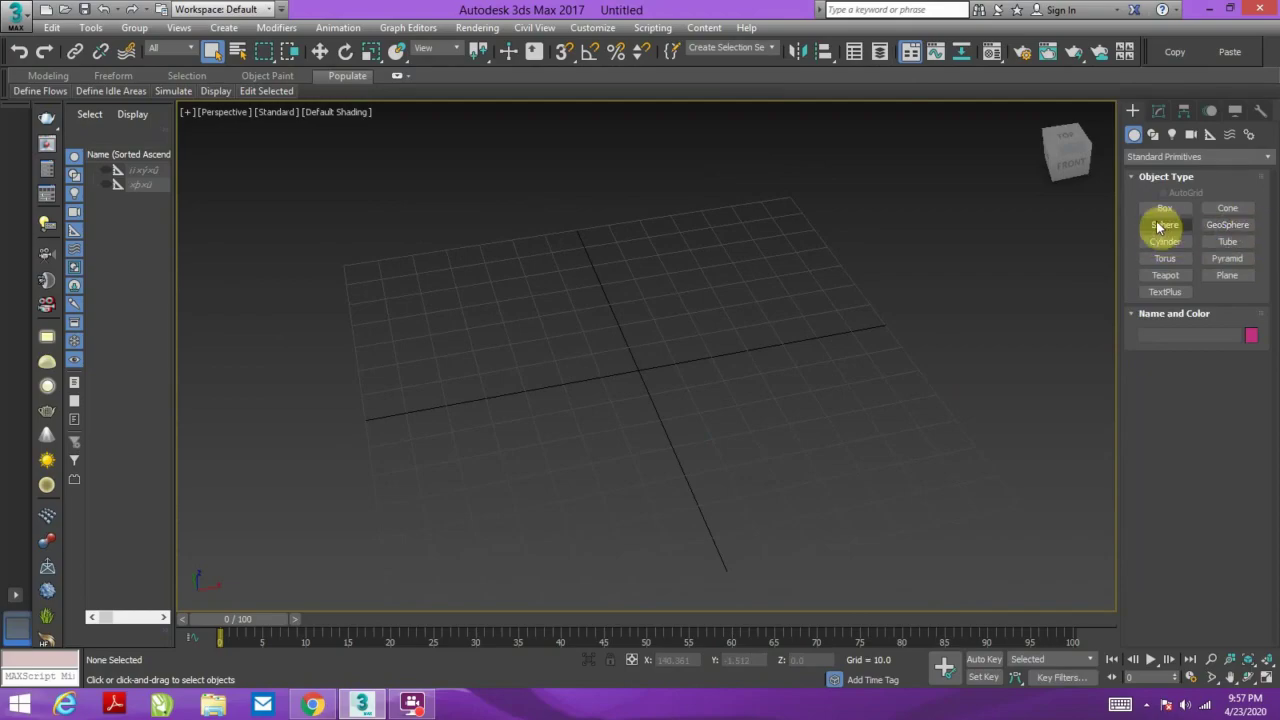
click(1227, 224)
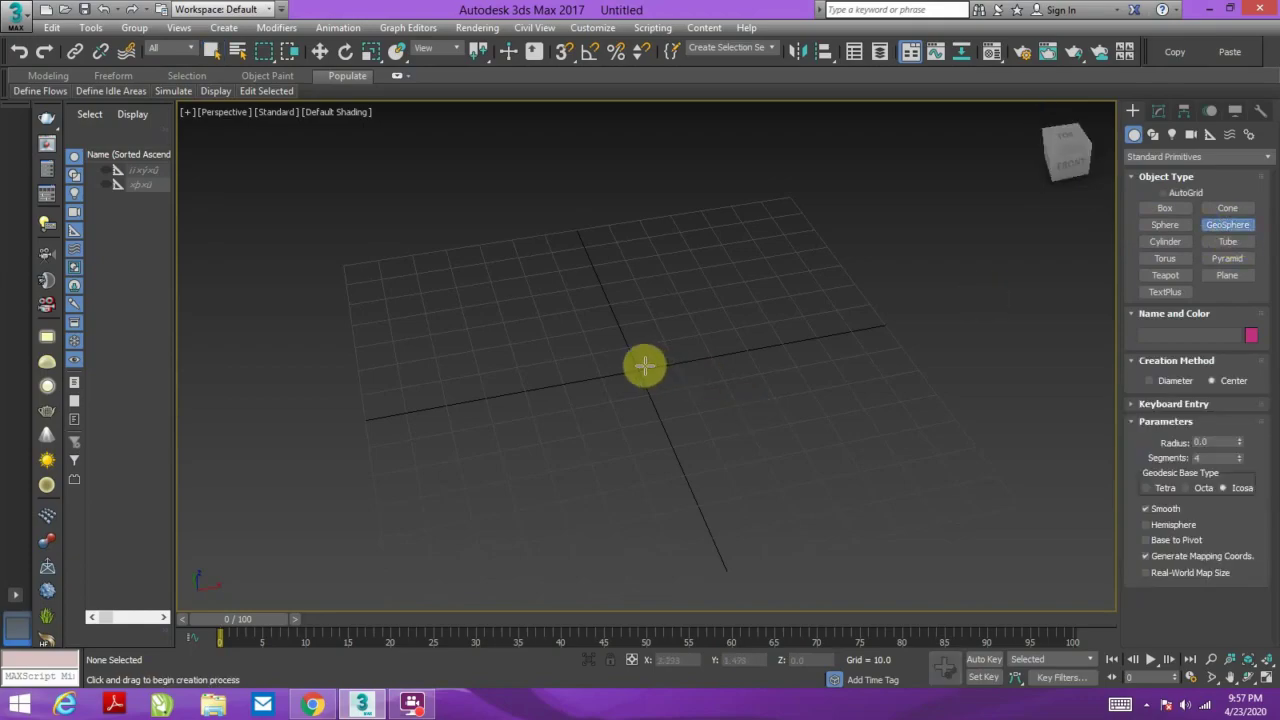
drag(645, 368, 680, 405)
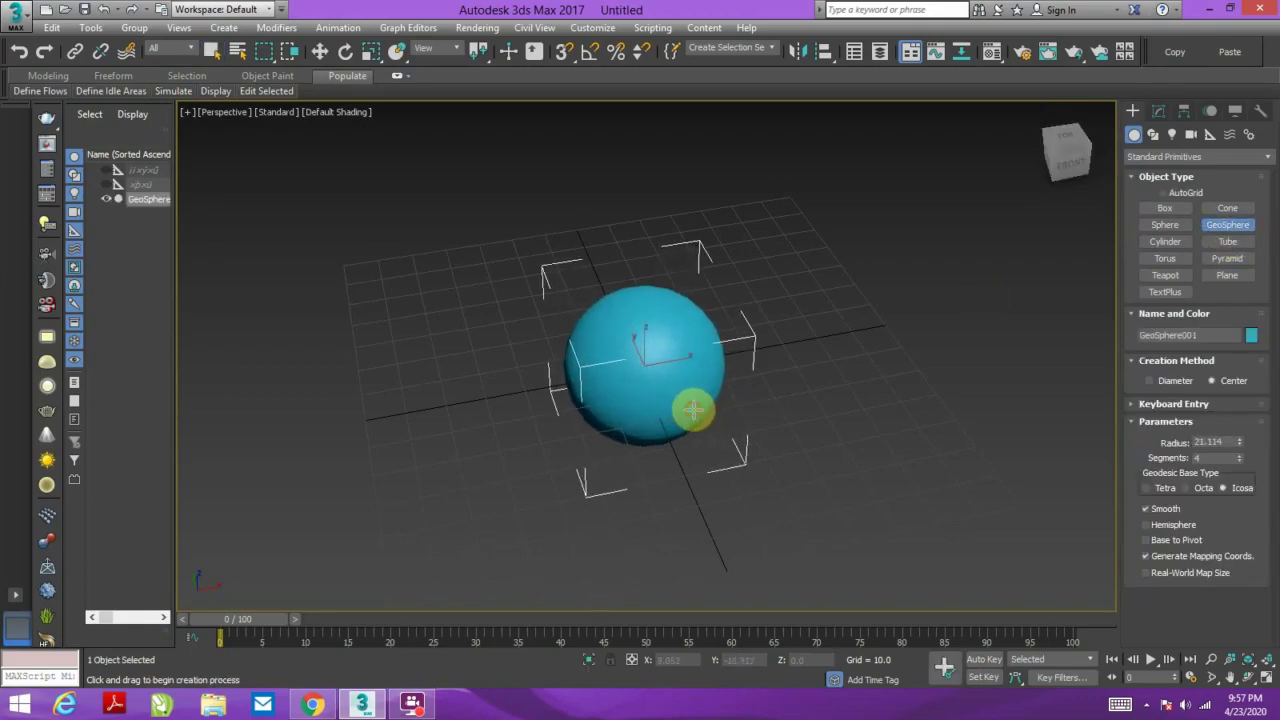
right_click(680, 406)
- Orbit around the sphere and turn on Edged Faces to show its triangles
mouse_move(680, 405)
alt+middle_down()
mouse_move(635, 321)
mouse_move(663, 360)
mouse_move(634, 283)
mouse_move(680, 358)
mouse_move(729, 366)
alt+middle_up()
alt+middle_drag(651, 440, 681, 425)
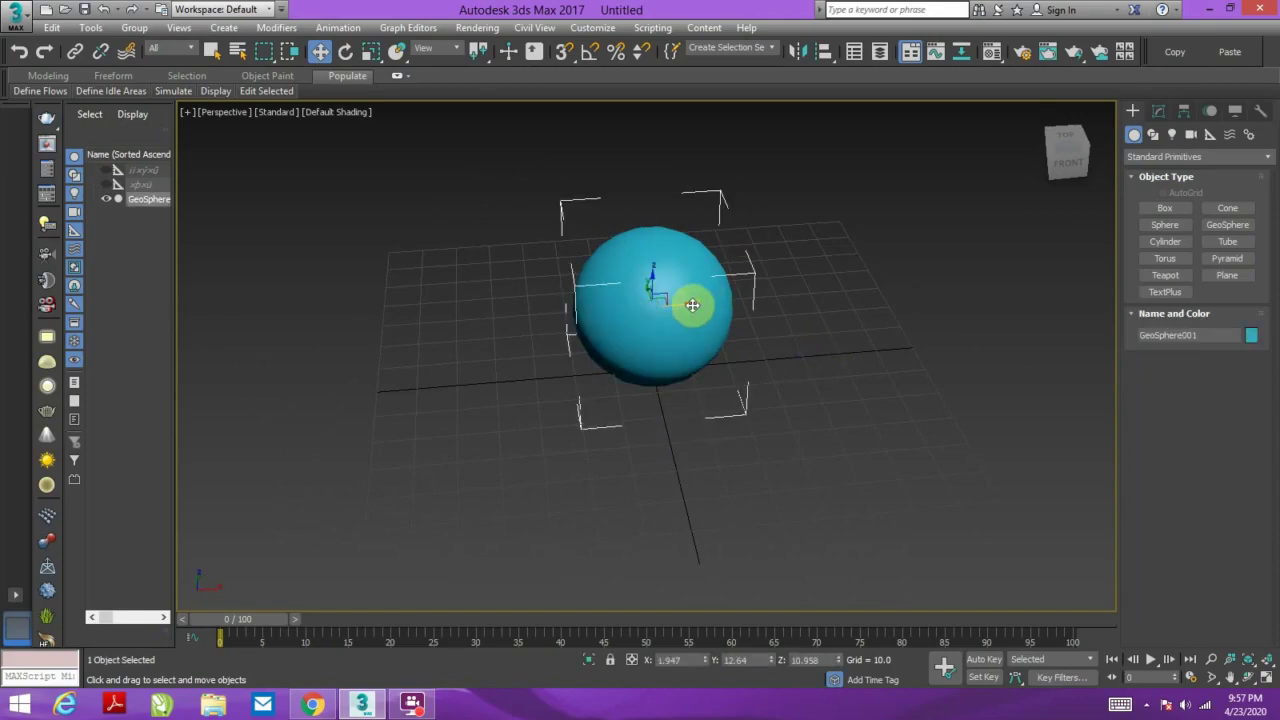
key(F4)
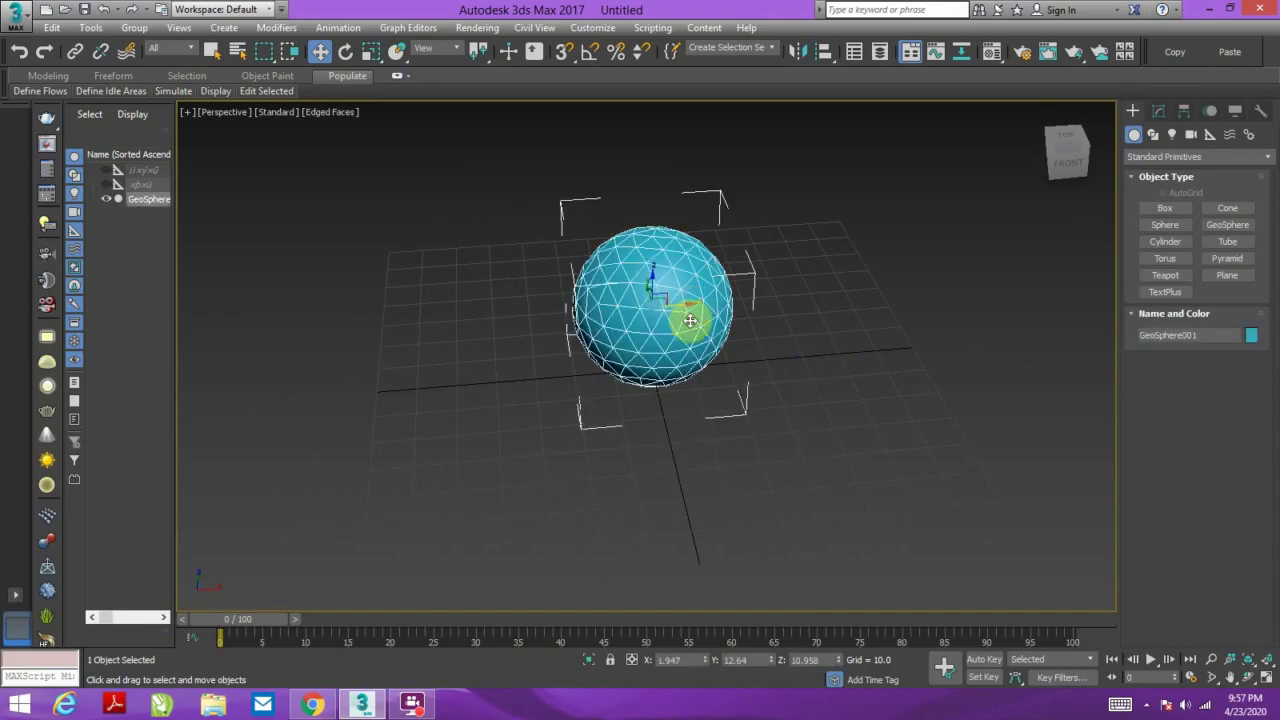
scroll(688, 380, up, 4)
scroll(688, 378, down, 4)
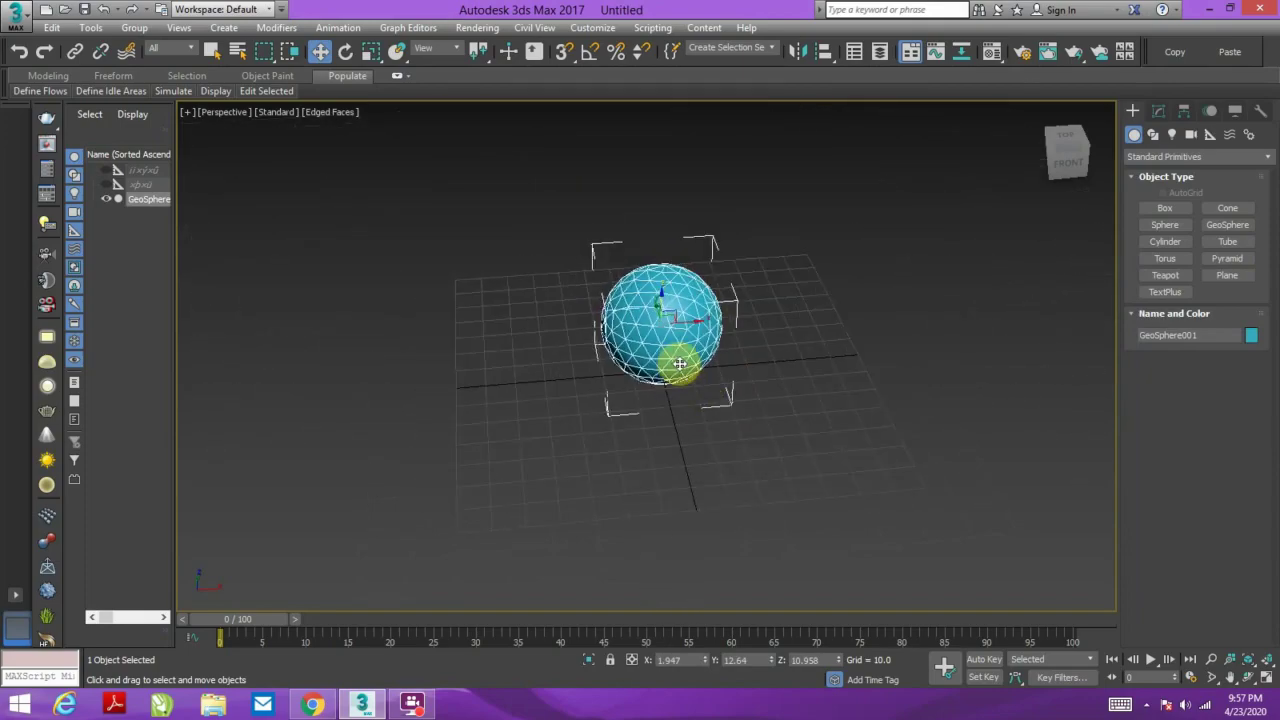
- Move the GeoSphere up above the grid and reselect it
key(r)
scroll(651, 320, up, 2)
key(w)
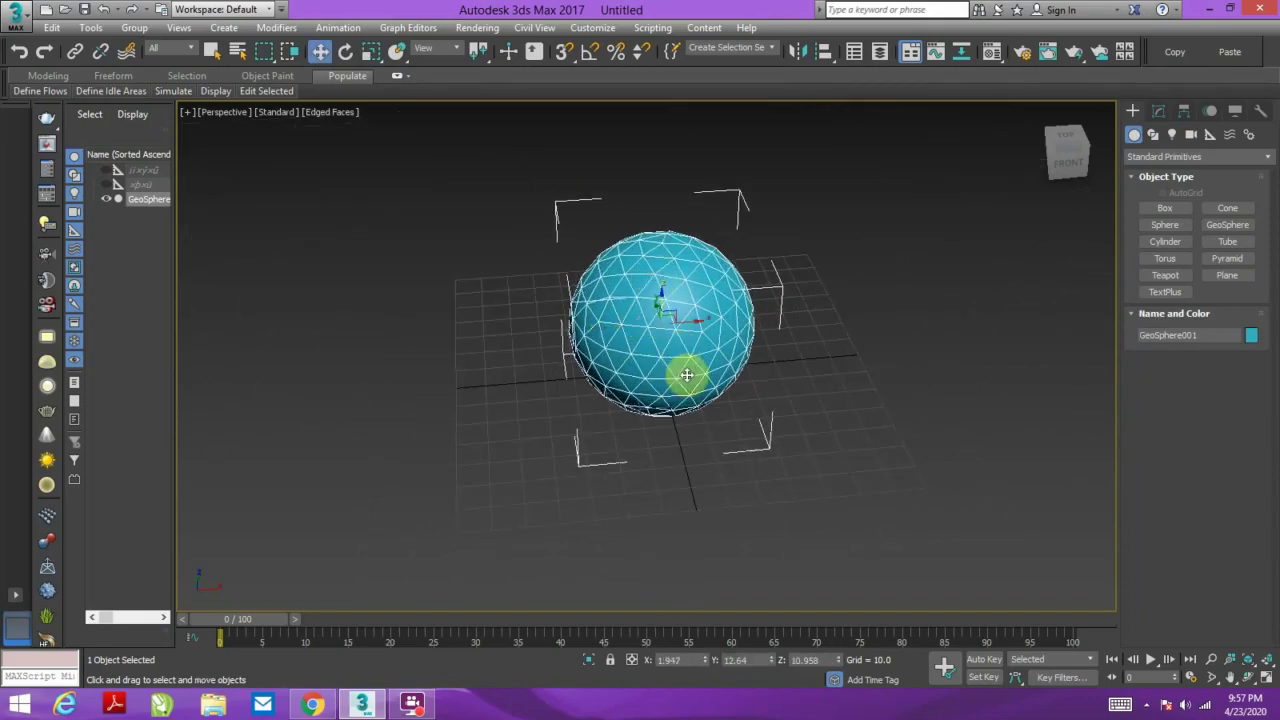
mouse_move(686, 371)
alt+middle_down()
mouse_move(608, 380)
mouse_move(668, 301)
alt+middle_up()
drag(662, 298, 643, 180)
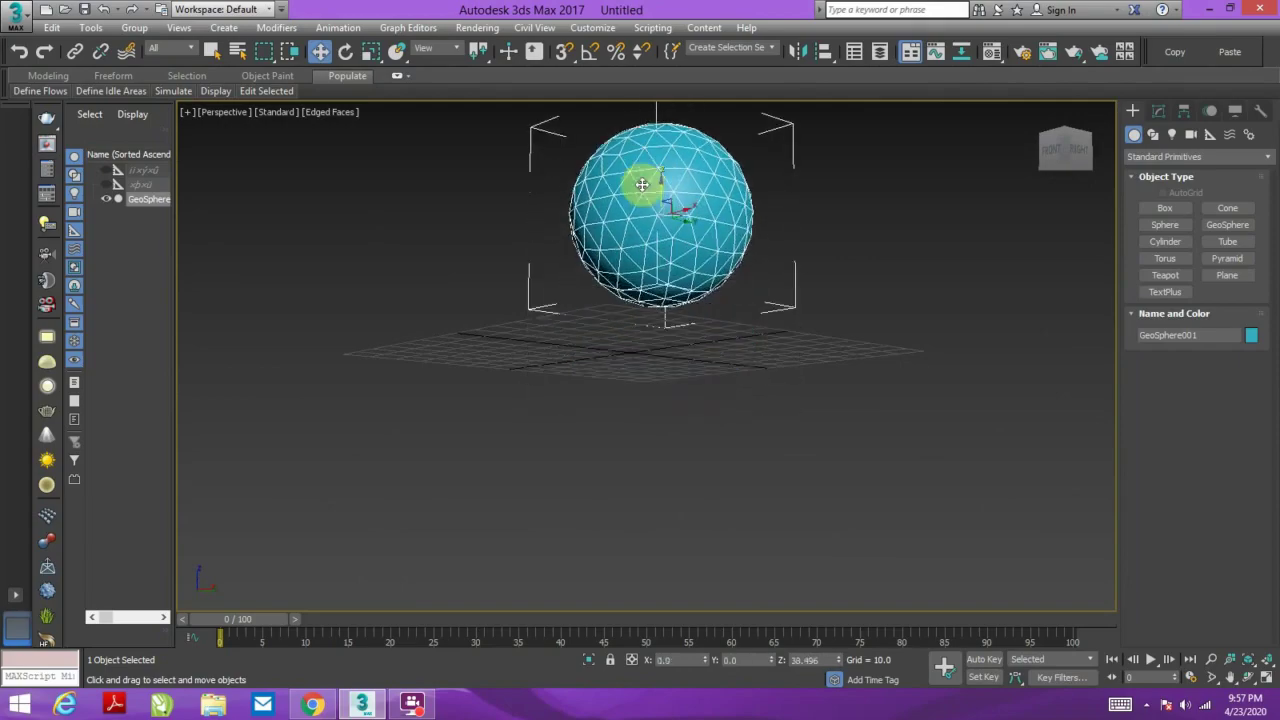
alt+middle_drag(643, 180, 729, 414)
click(690, 484)
scroll(640, 286, up, 5)
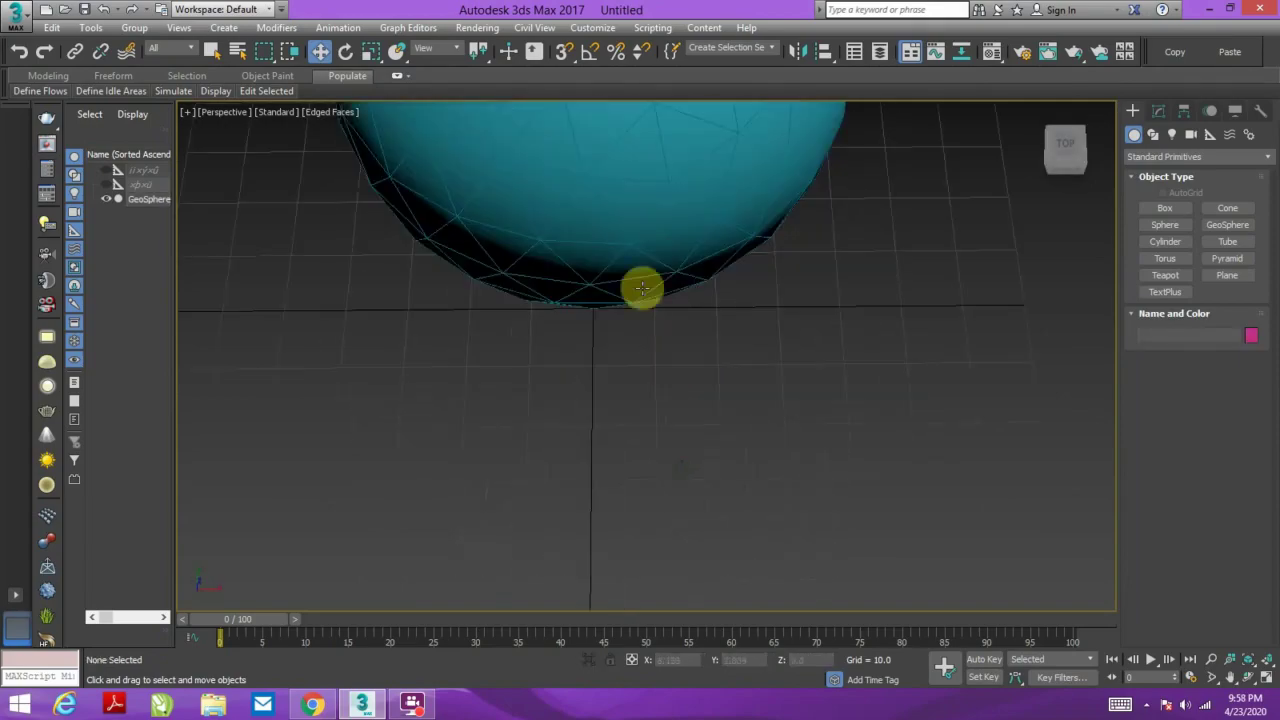
click(629, 234)
mouse_move(629, 234)
alt+middle_down()
mouse_move(663, 449)
mouse_move(1031, 298)
alt+middle_up()
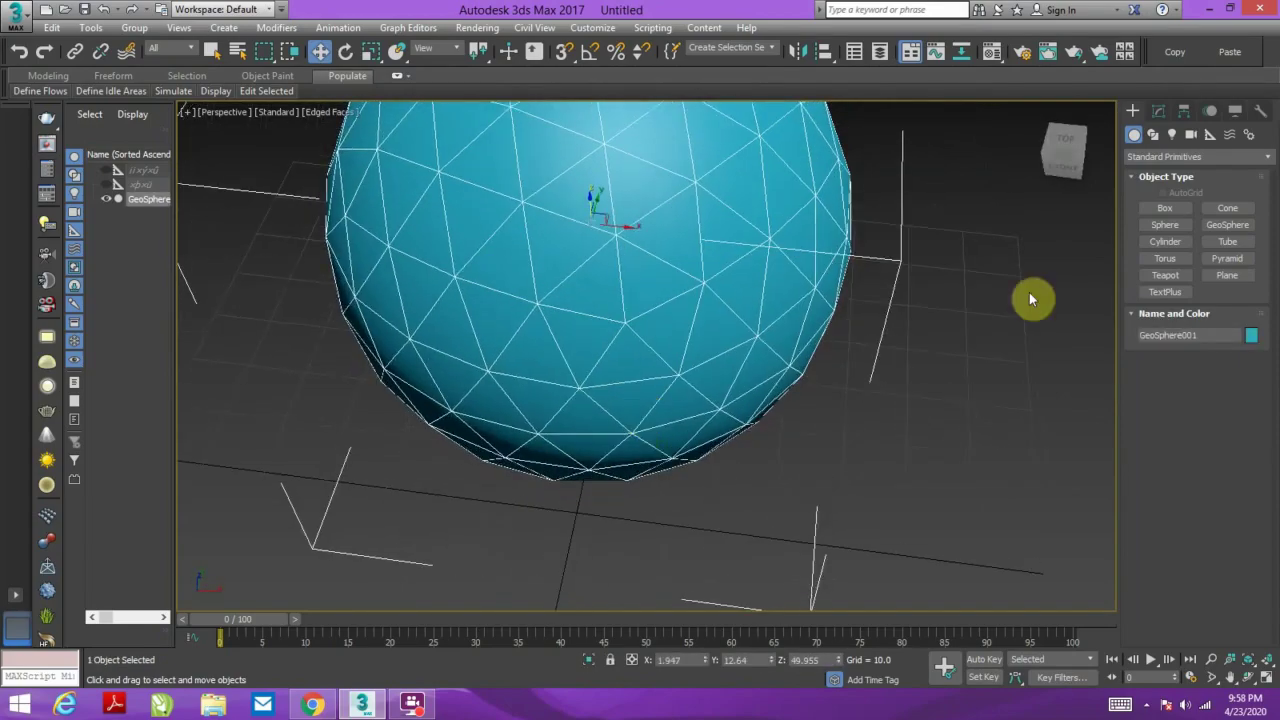
- Set the GeoSphere's Segments to 3 in the Modify panel
click(1160, 112)
scroll(843, 320, down, 3)
alt+middle_drag(843, 337, 817, 400)
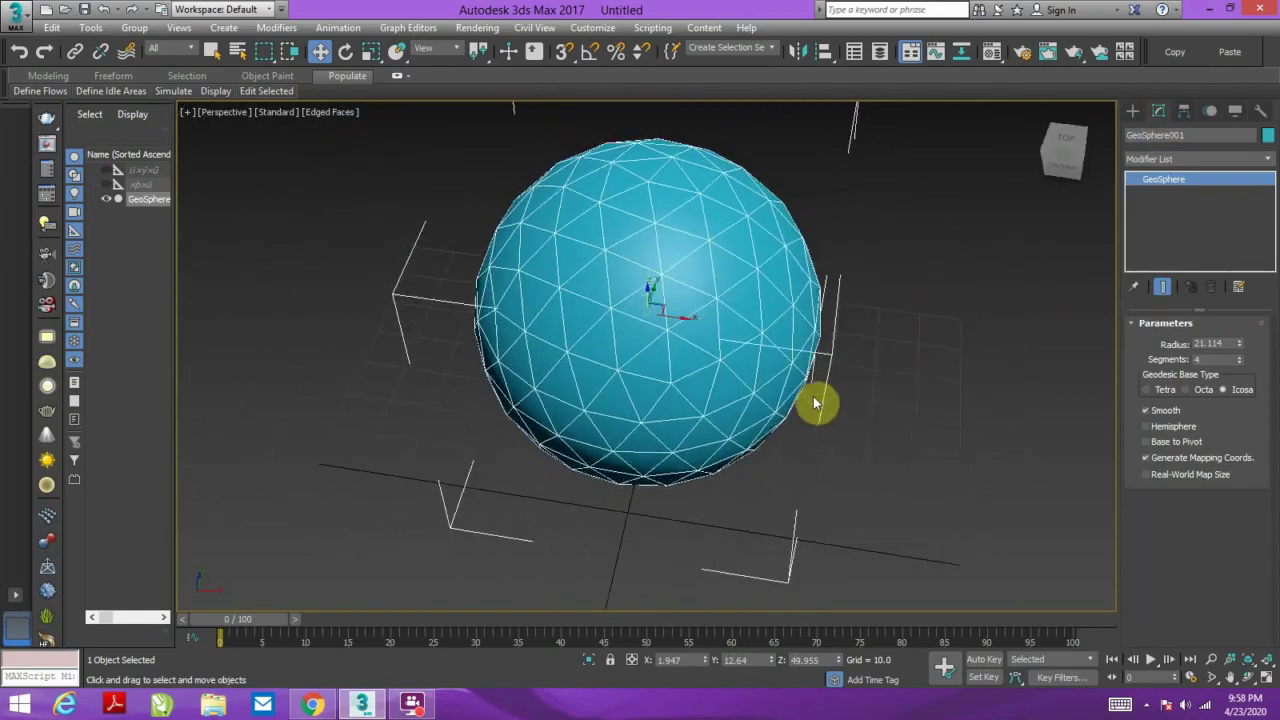
click(1239, 363)
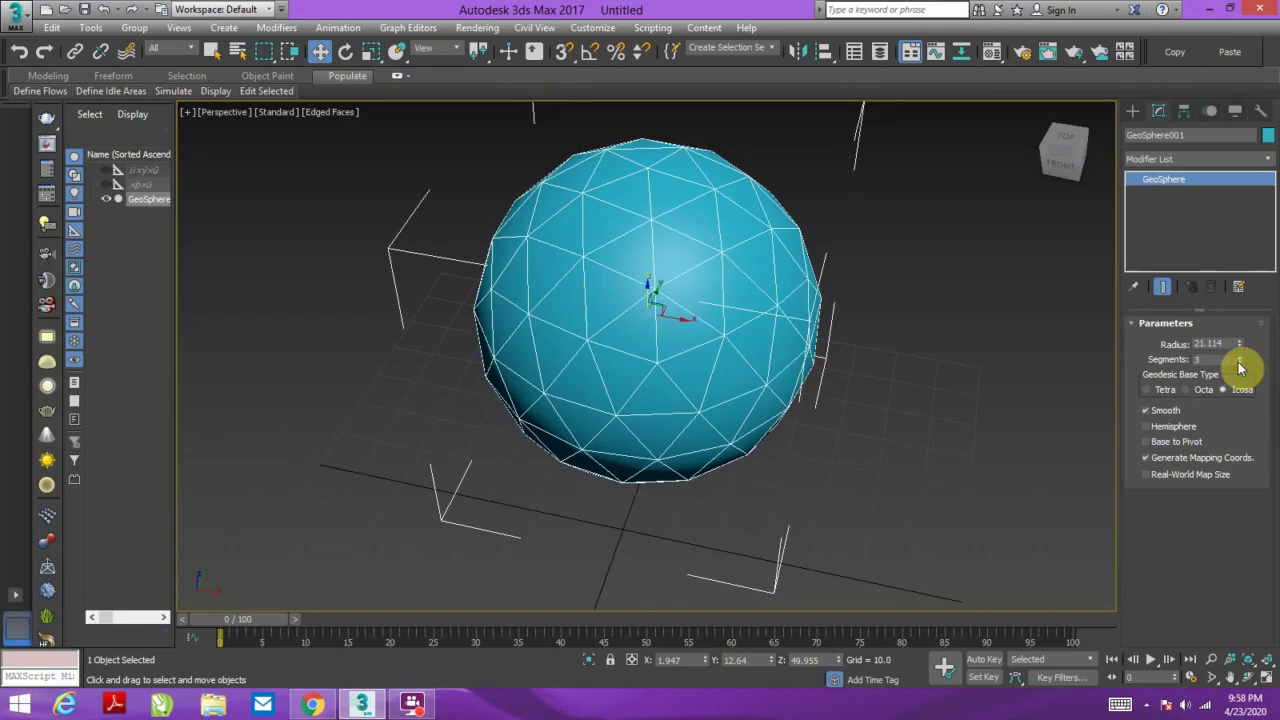
click(1239, 363)
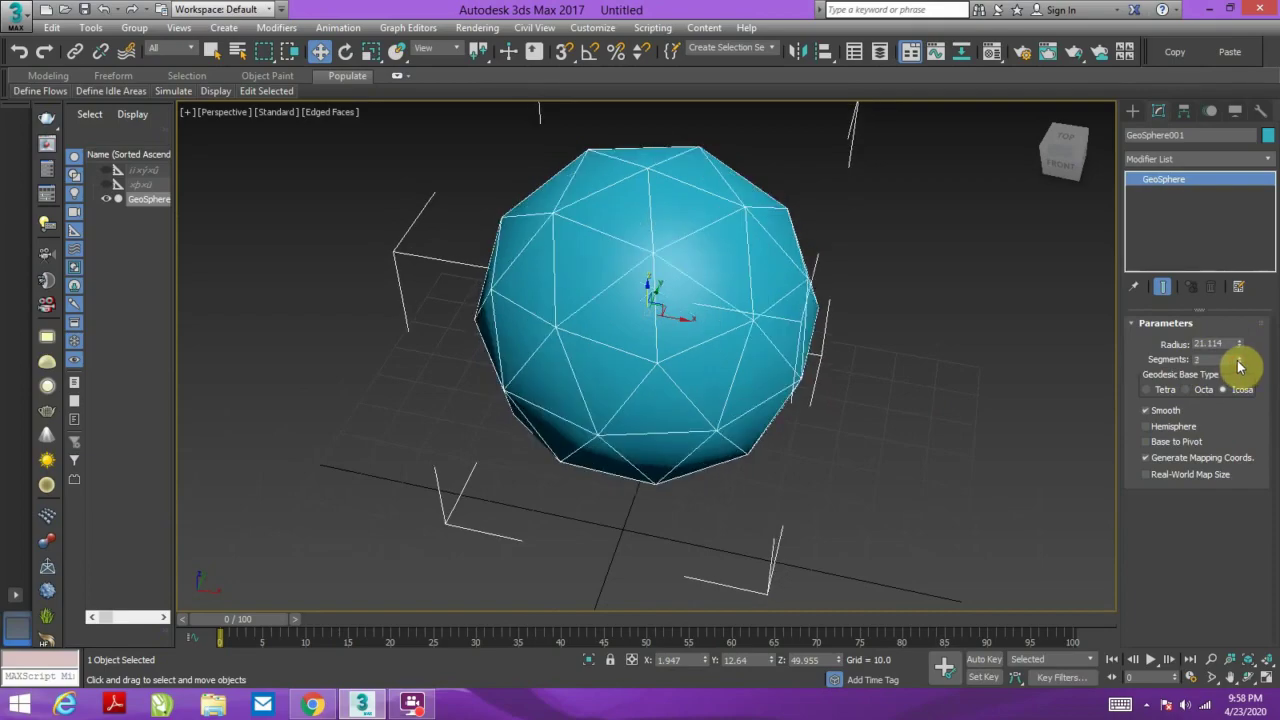
click(1239, 359)
- Convert the GeoSphere to an Editable Poly and enter Vertex sub-object mode
scroll(788, 399, up, 1)
scroll(770, 374, up, 3)
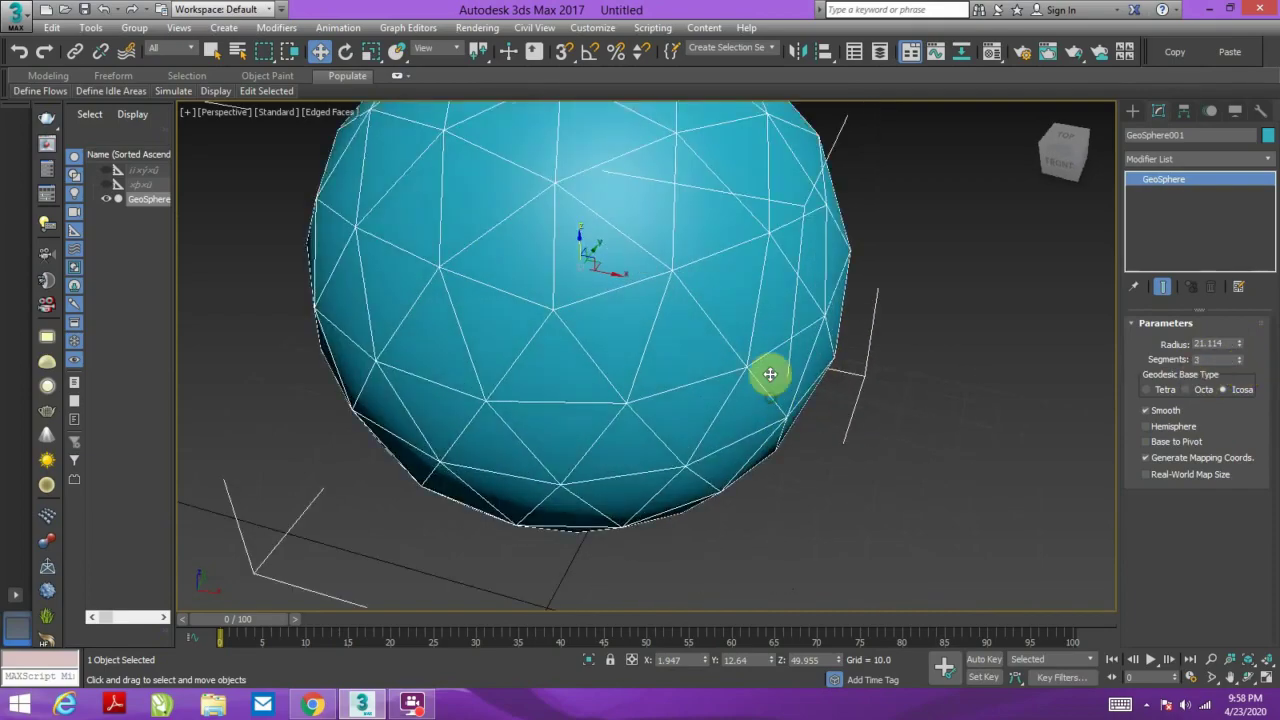
key(z)
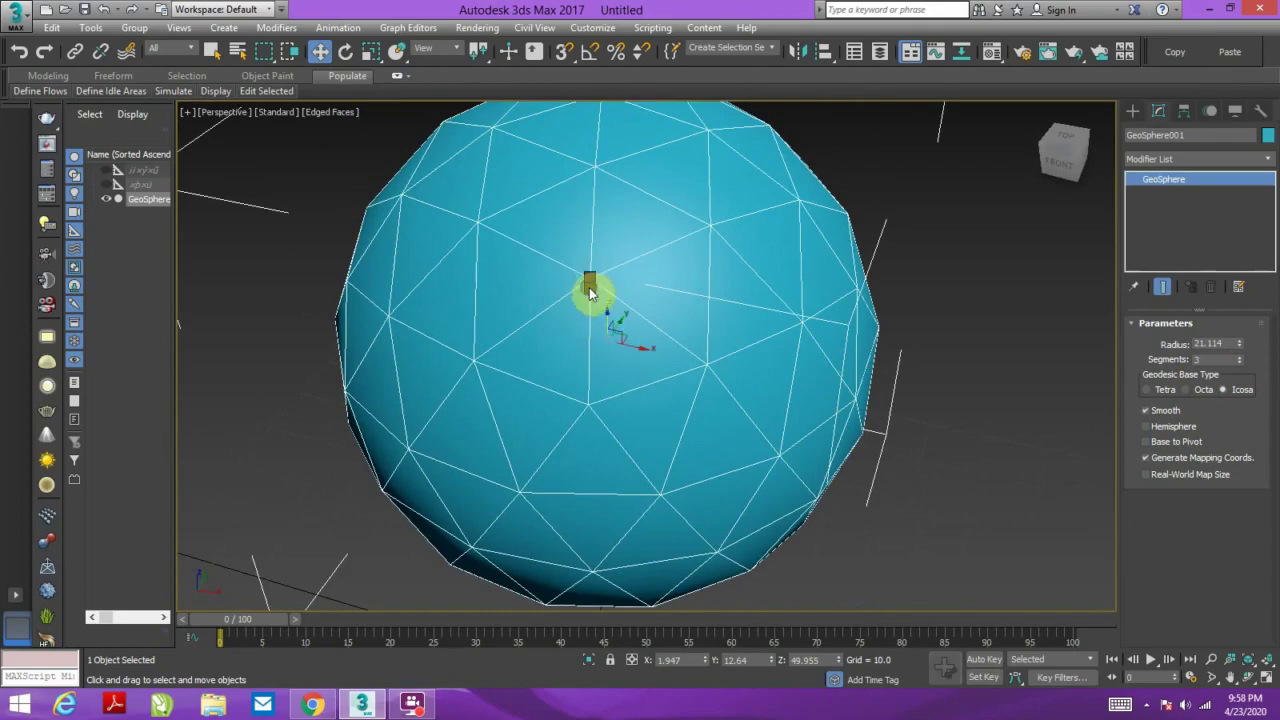
right_click(590, 290)
mouse_move(640, 458)
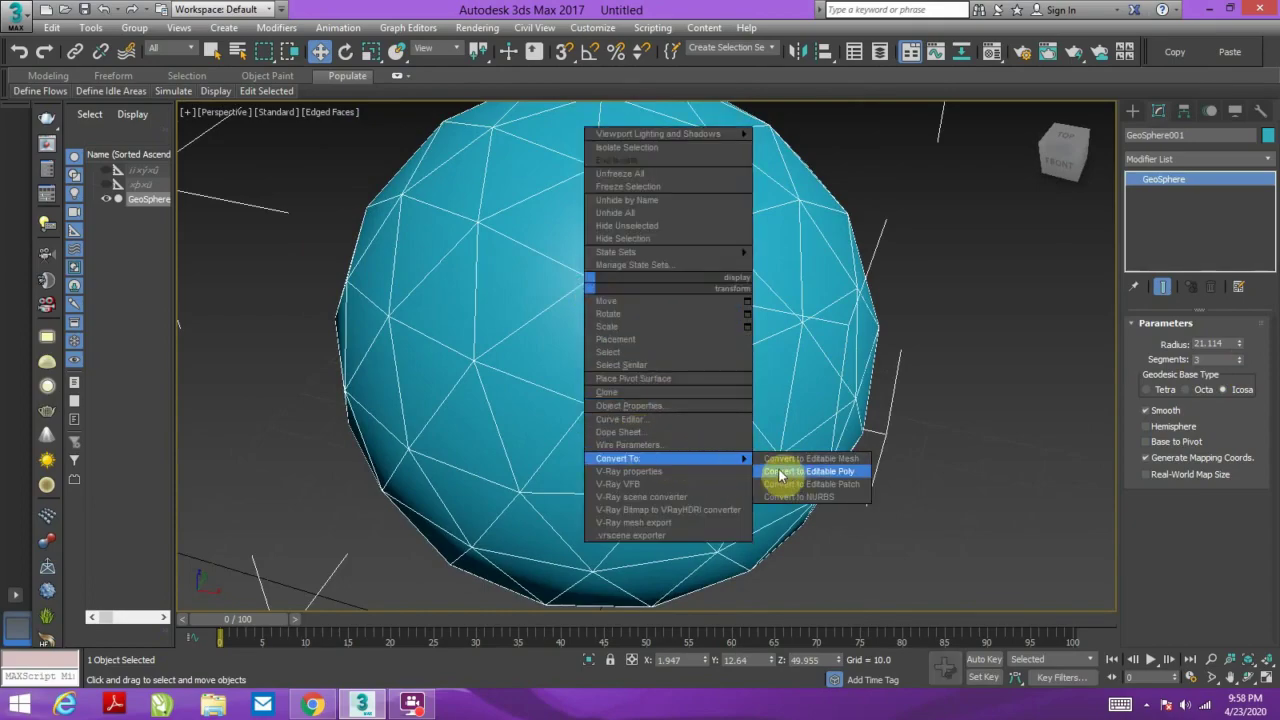
click(781, 475)
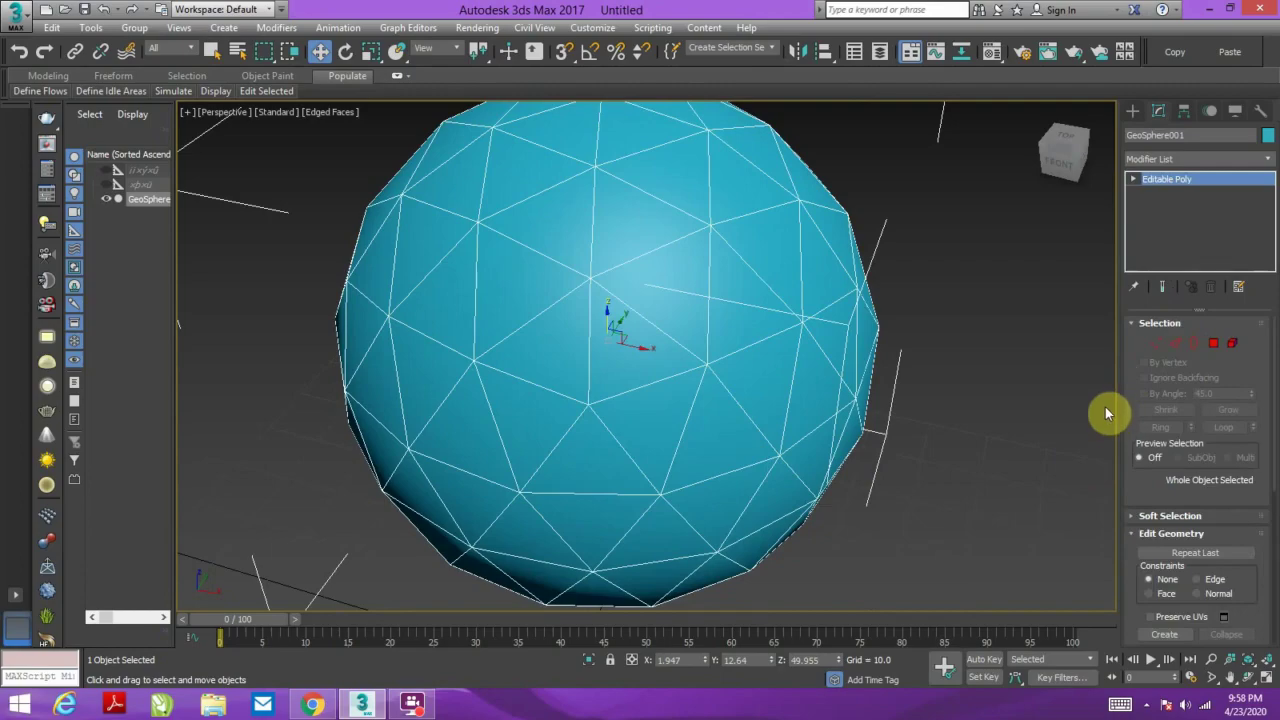
click(1157, 345)
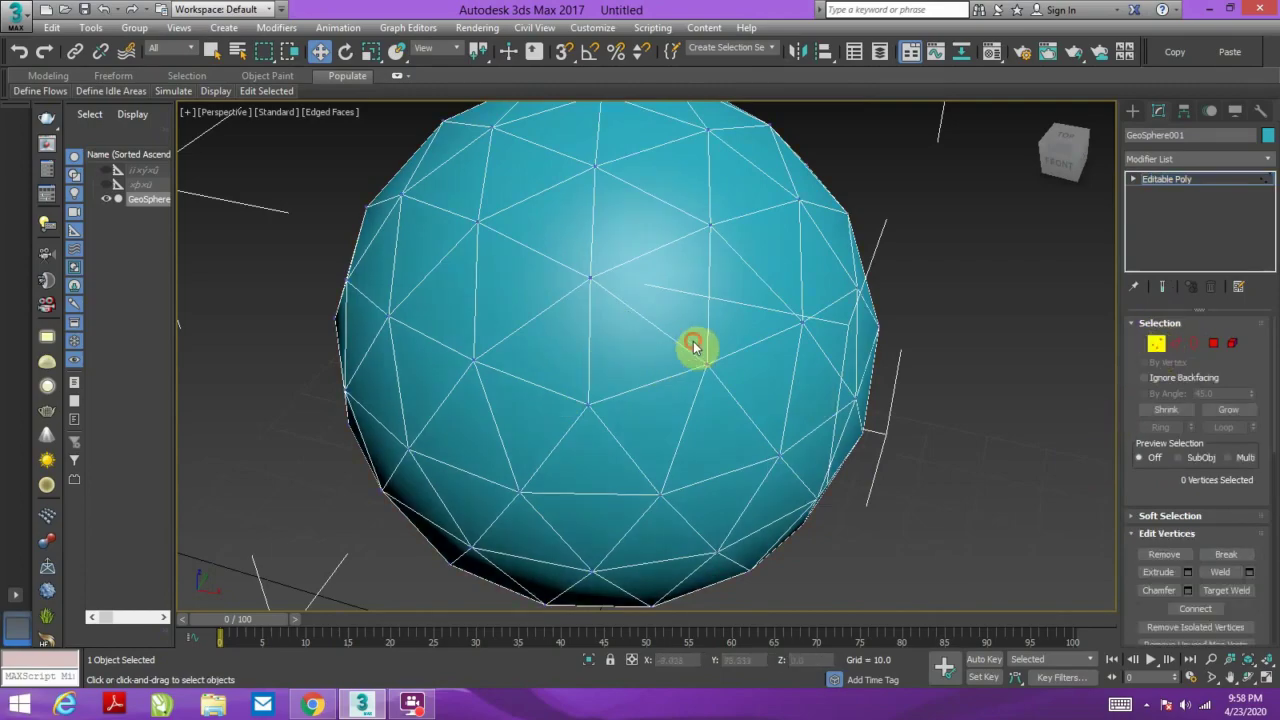
- Ctrl-select vertices across the sphere, orbiting to reach its other sides
click(706, 363)
ctrl+click(587, 404)
drag(572, 265, 604, 322)
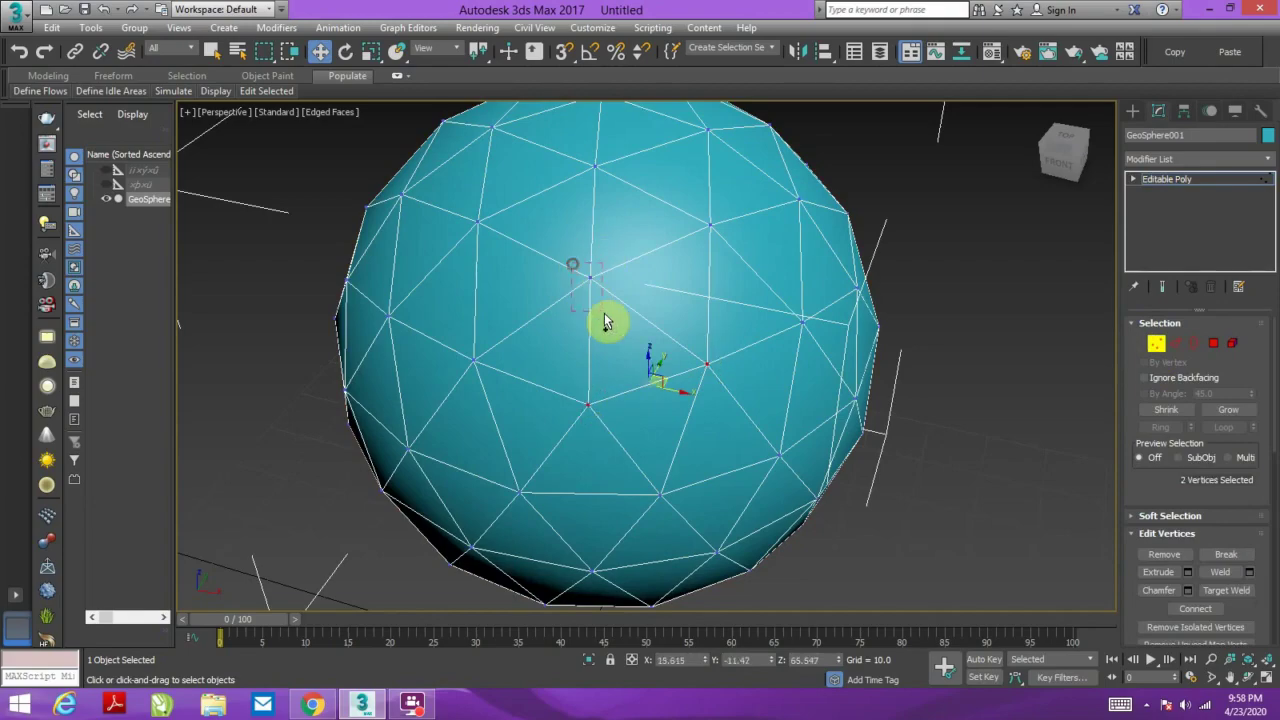
ctrl+click(590, 277)
ctrl+click(478, 220)
alt+middle_drag(503, 268, 531, 277)
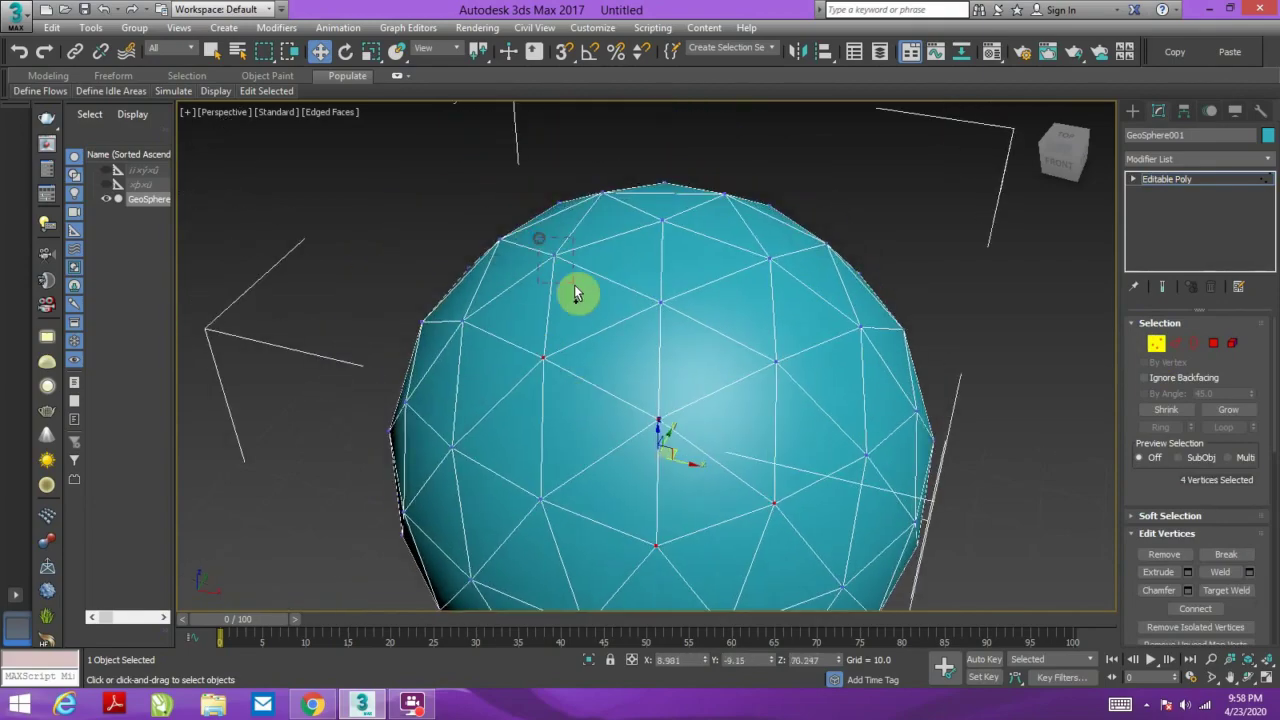
ctrl+drag(575, 292, 640, 286)
alt+middle_drag(686, 331, 640, 371)
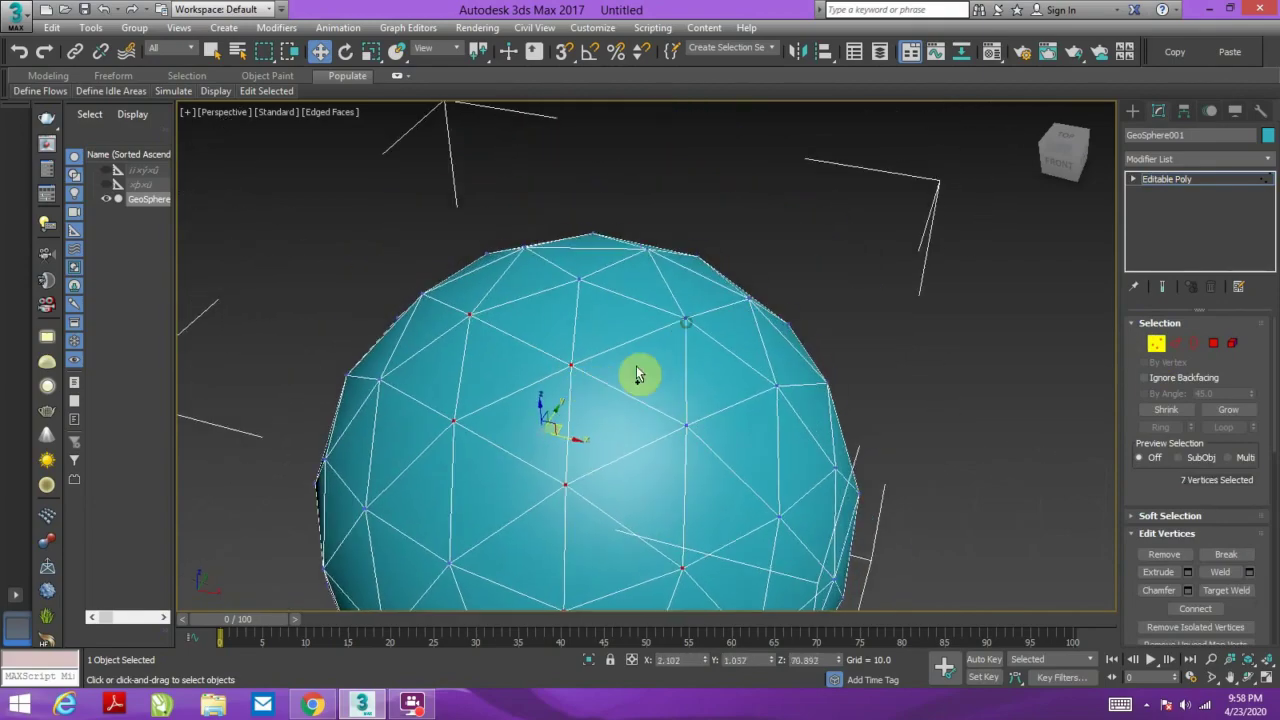
ctrl+click(688, 322)
ctrl+click(703, 450)
- Orbit and zoom around the sphere to check the vertex selection
alt+middle_drag(700, 440, 705, 412)
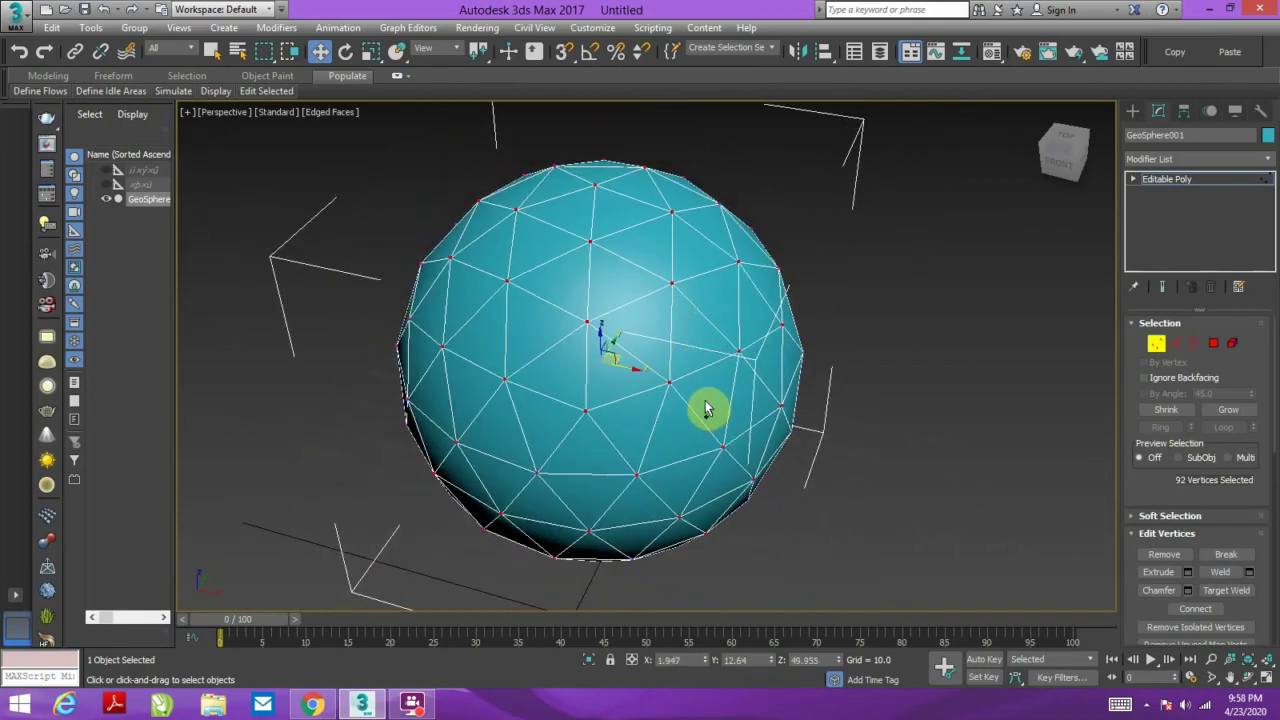
mouse_move(720, 437)
alt+middle_down()
mouse_move(671, 394)
mouse_move(557, 363)
mouse_move(580, 523)
mouse_move(683, 405)
mouse_move(708, 423)
alt+middle_up()
scroll(648, 463, up, 2)
scroll(646, 463, up, 5)
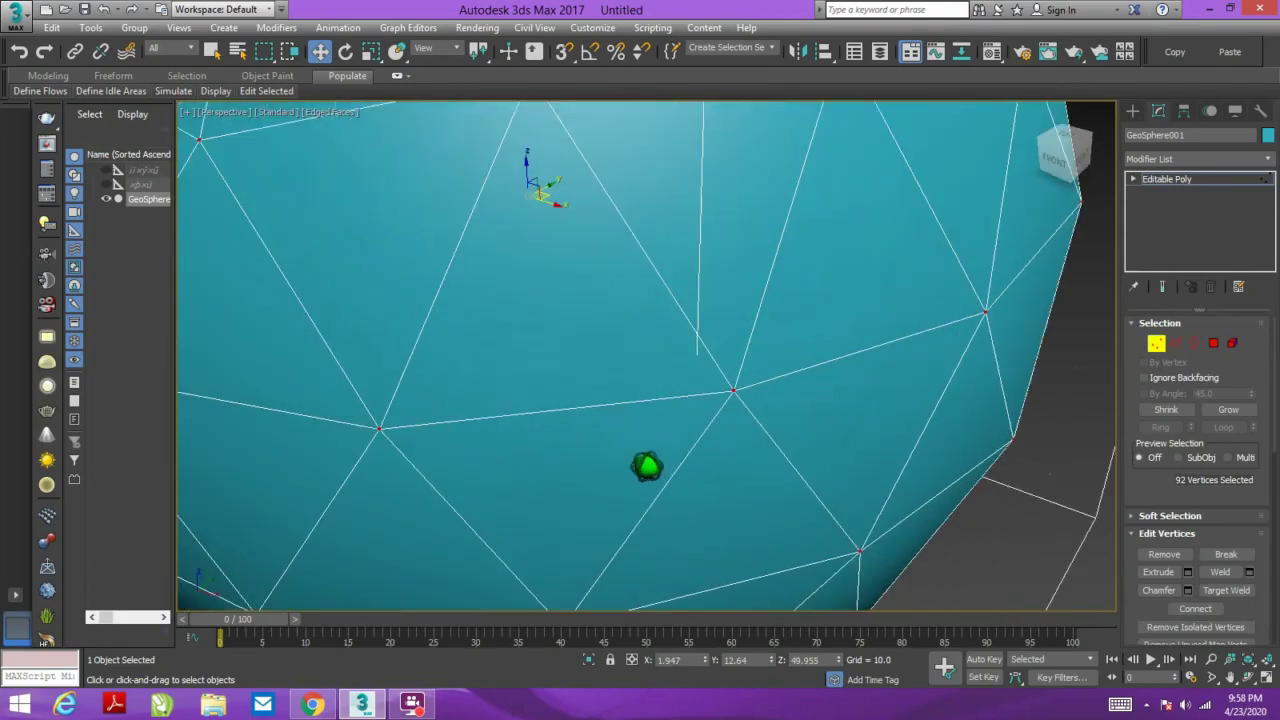
scroll(647, 416, up, 2)
scroll(650, 450, down, 5)
mouse_move(666, 509)
alt+middle_down()
mouse_move(634, 491)
mouse_move(617, 420)
alt+middle_up()
mouse_move(578, 348)
alt+middle_down()
mouse_move(594, 414)
mouse_move(636, 455)
alt+middle_up()
- Chamfer the selected vertices with an amount of 1.283
right_click(886, 310)
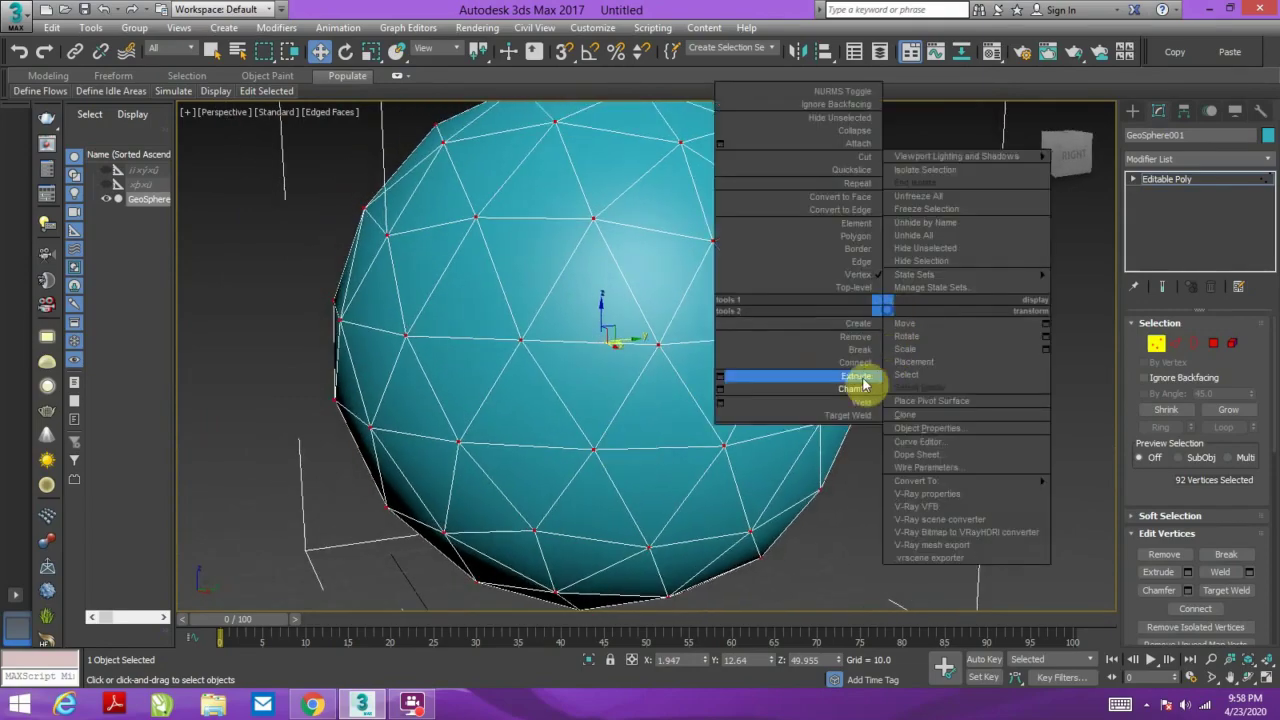
click(727, 391)
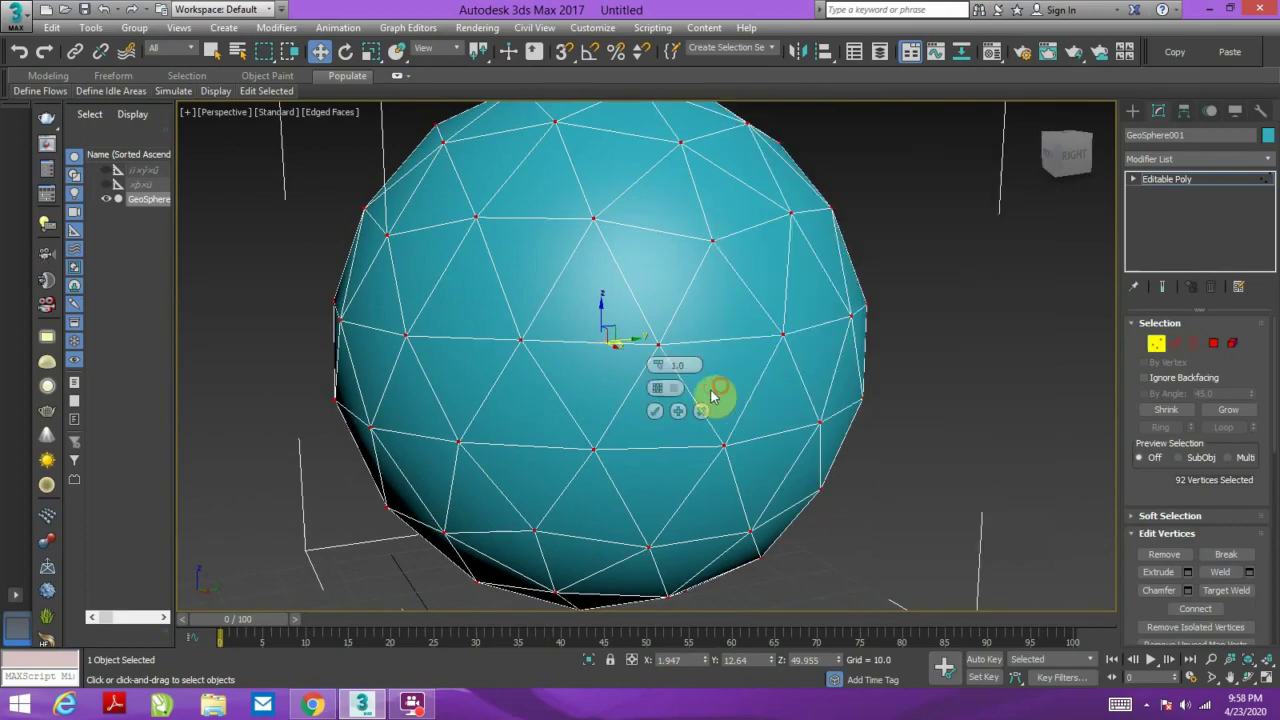
scroll(528, 363, up, 3)
scroll(545, 418, up, 1)
scroll(545, 418, up, 3)
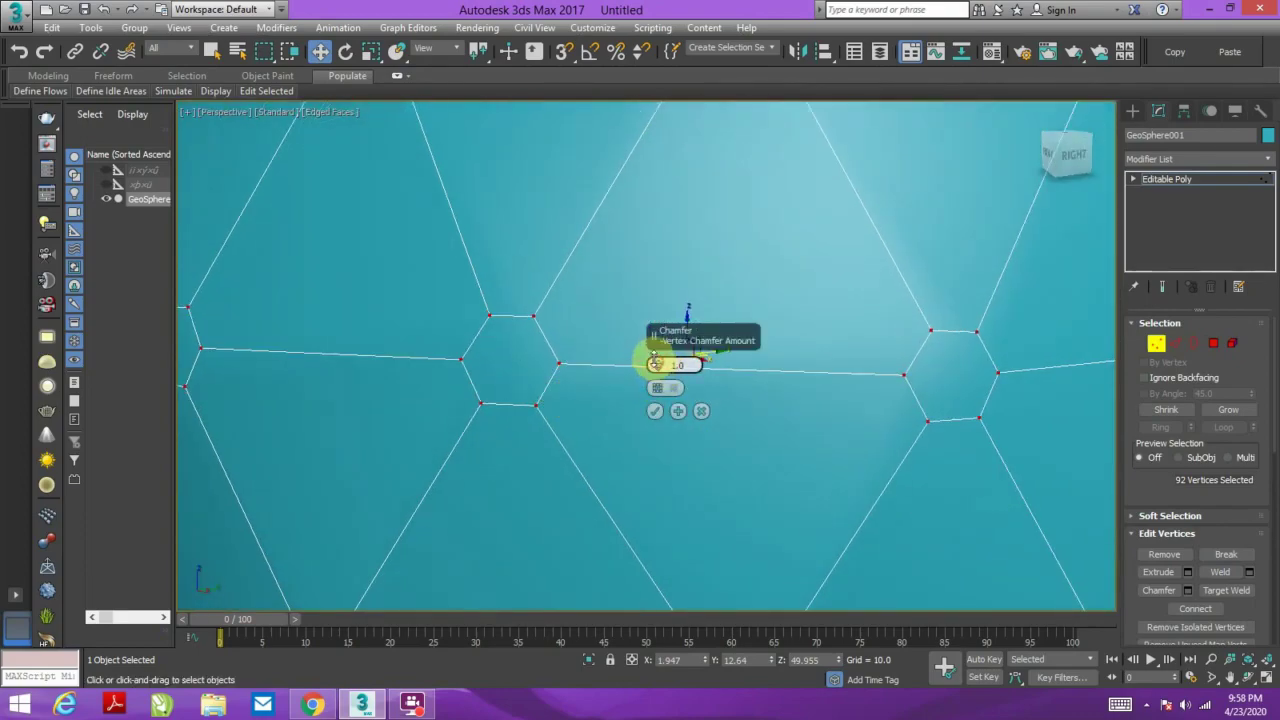
drag(656, 364, 656, 364)
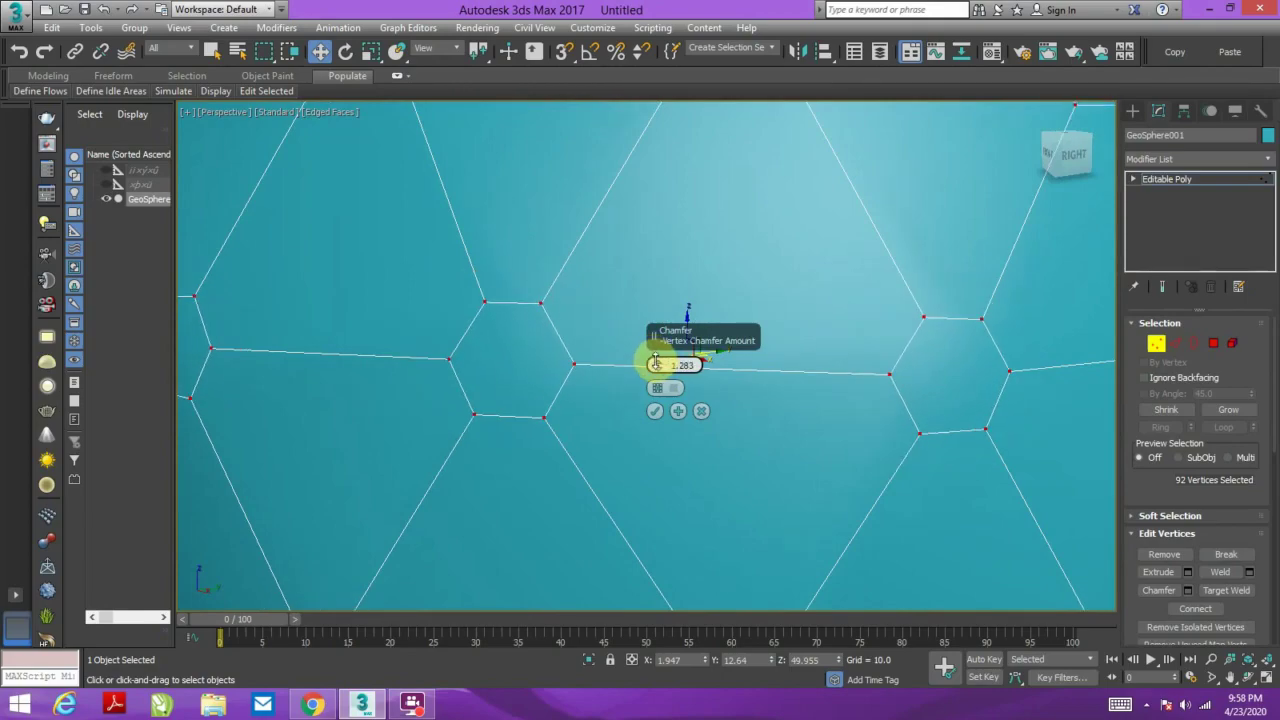
click(654, 409)
- Switch the Editable Poly to Polygon sub-object selection
scroll(651, 430, down, 3)
scroll(651, 457, down, 3)
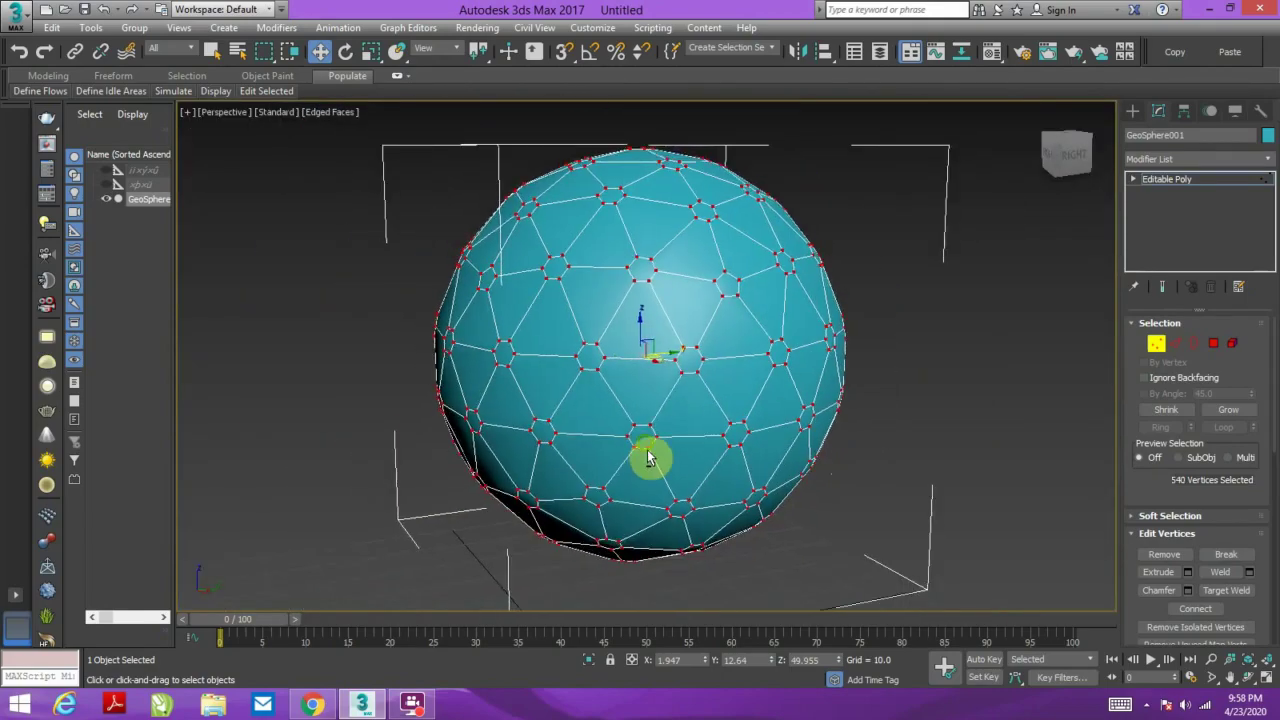
click(1160, 376)
click(1211, 346)
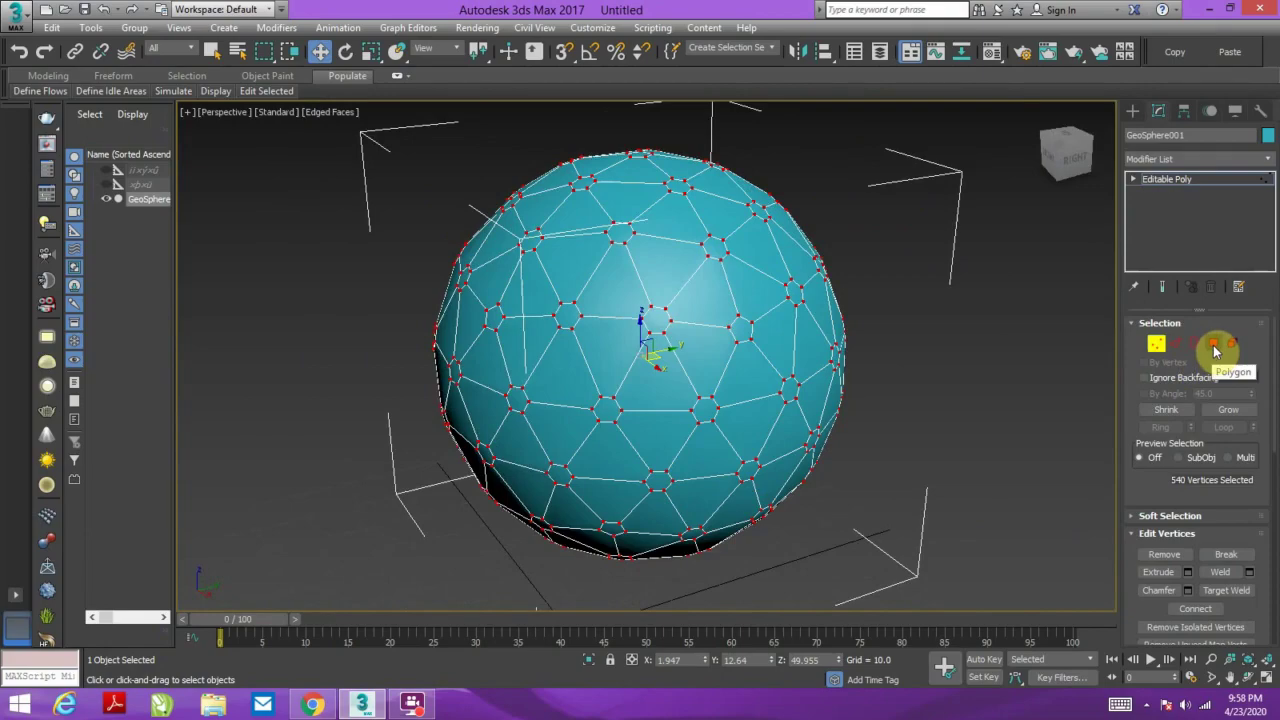
- Select the first twelve hexagonal faces on the visible front of the GeoSphere
click(740, 330)
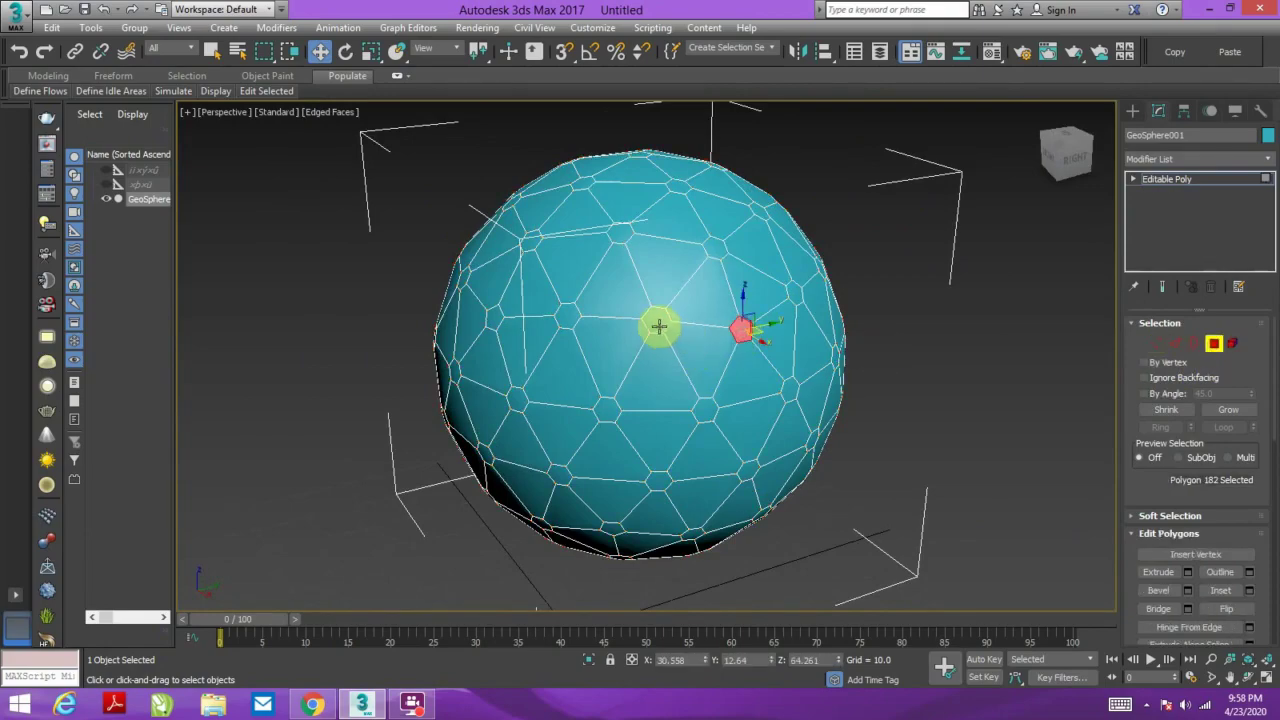
ctrl+click(607, 412)
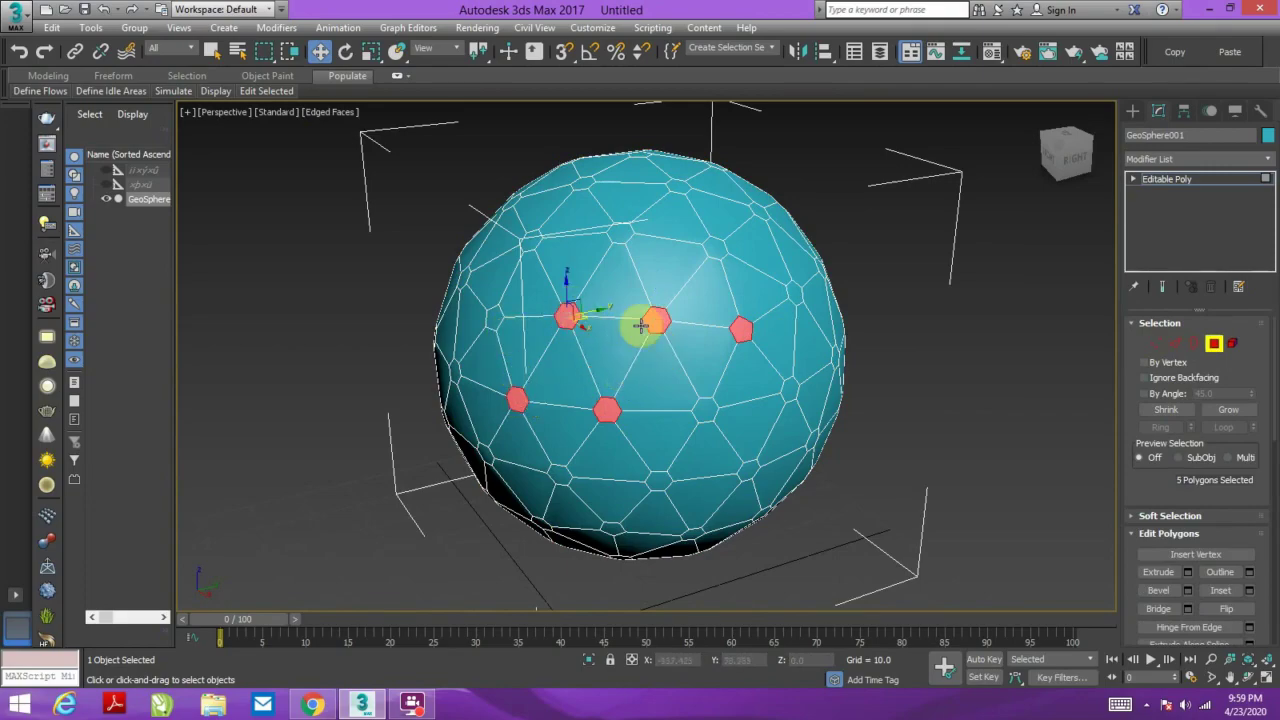
ctrl+click(497, 320)
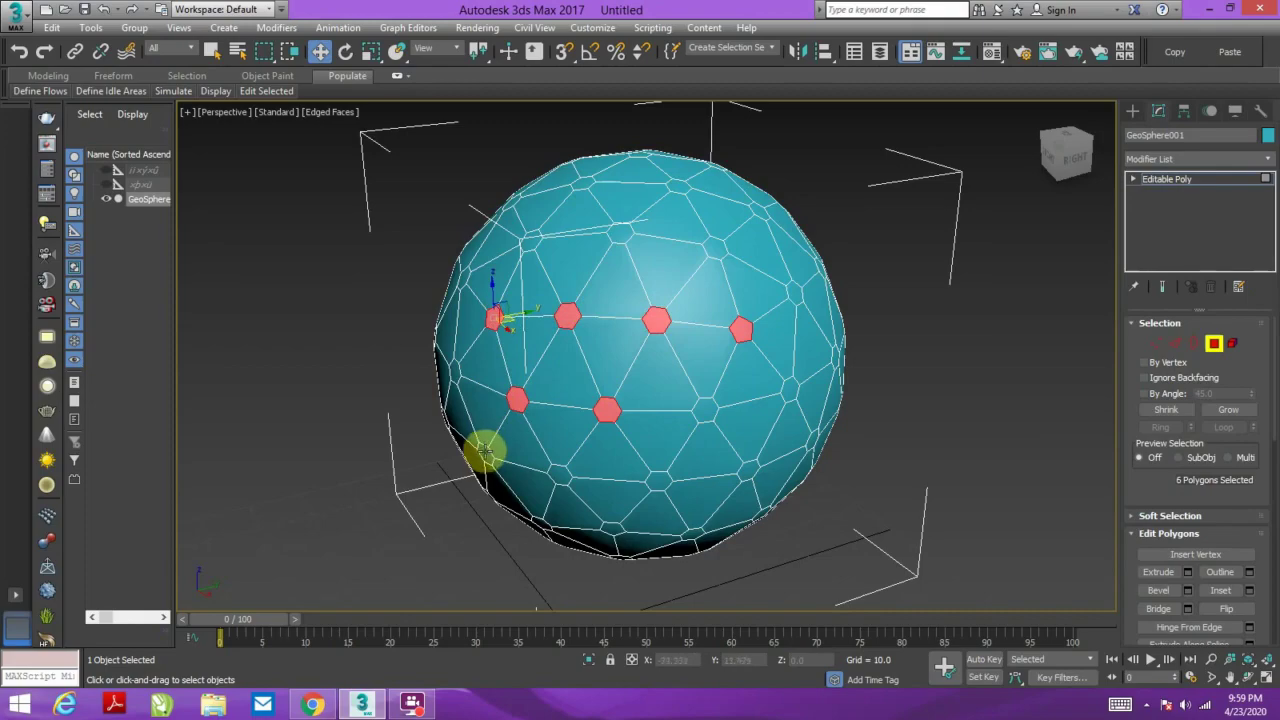
ctrl+click(484, 452)
ctrl+click(562, 474)
ctrl+click(656, 477)
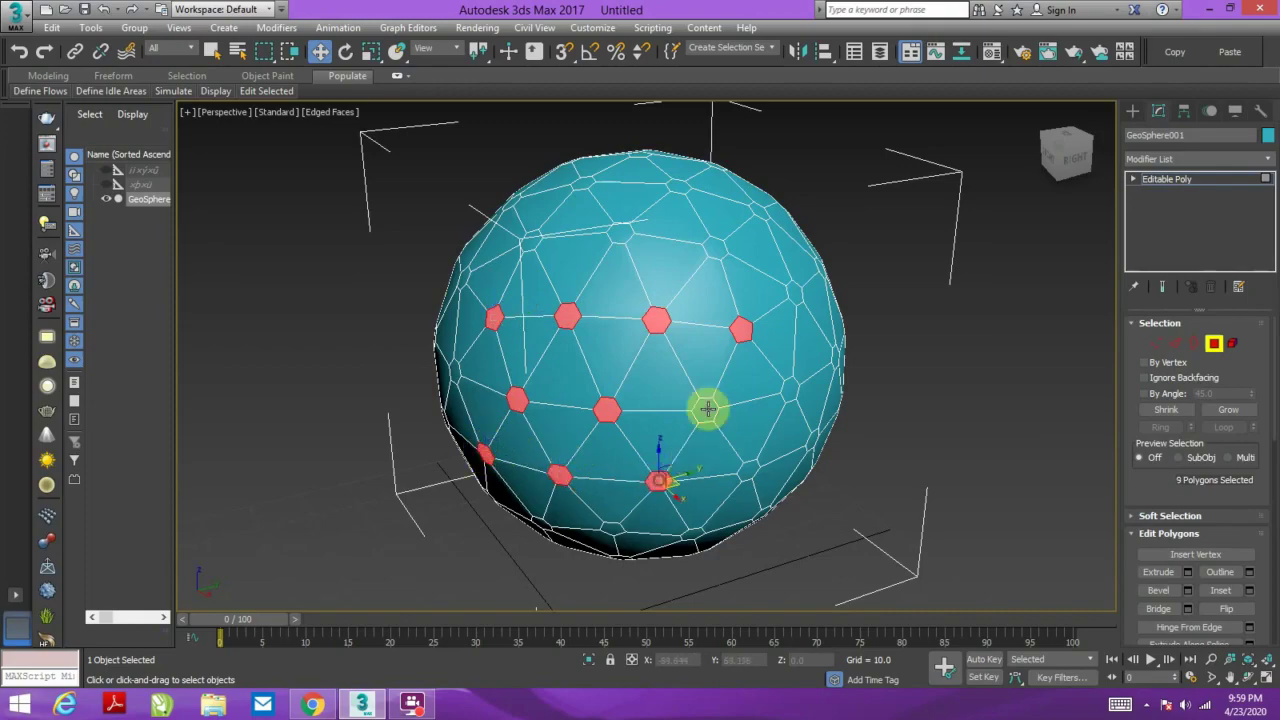
ctrl+click(706, 409)
ctrl+click(747, 466)
ctrl+click(791, 388)
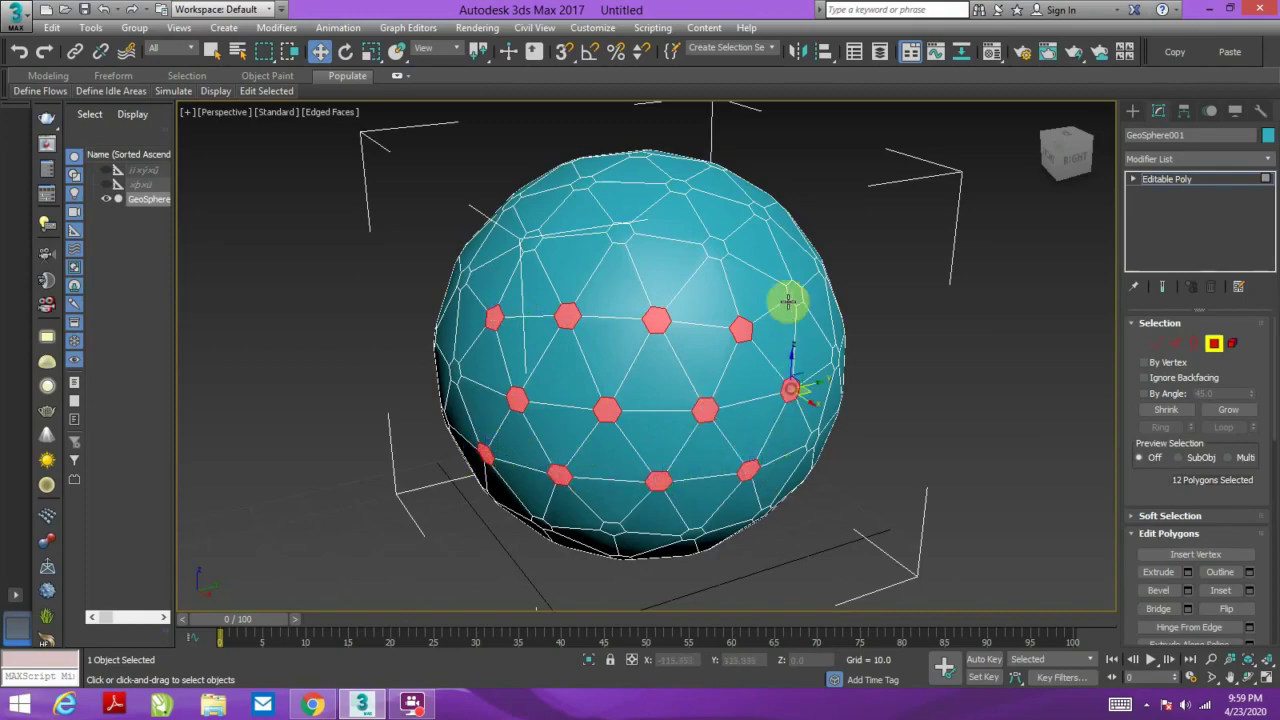
ctrl+click(796, 293)
ctrl+click(719, 253)
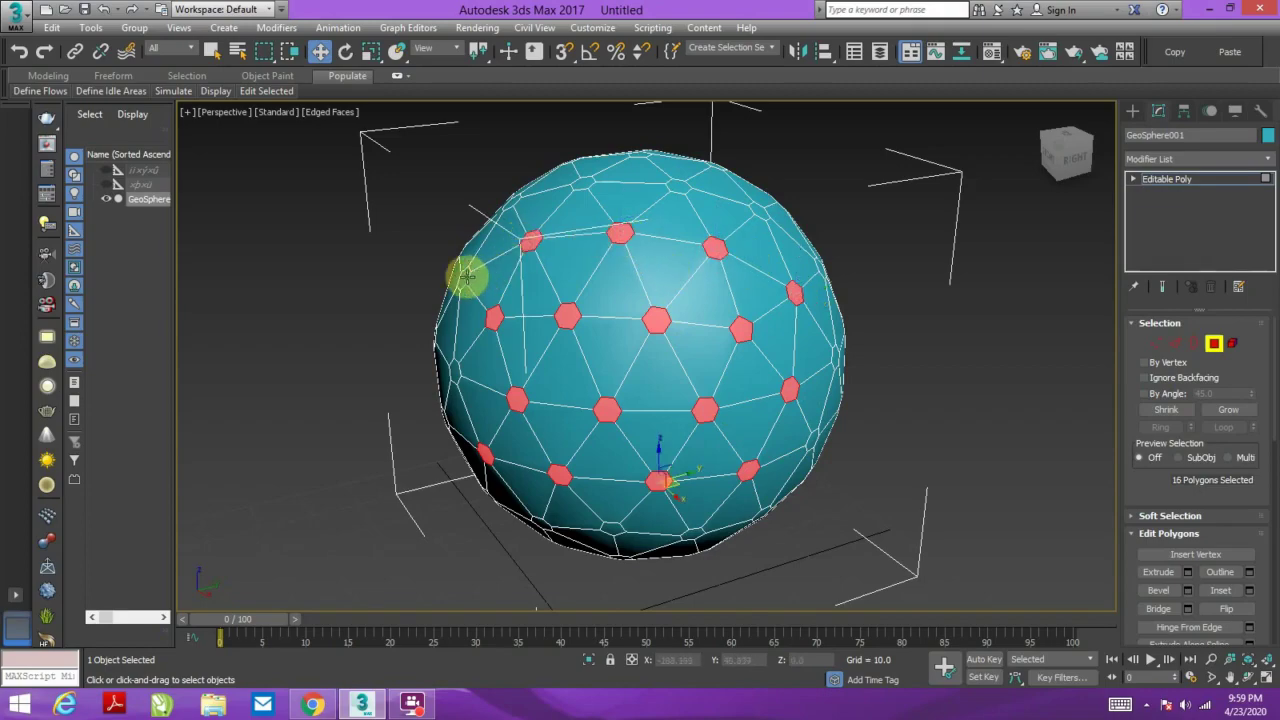
ctrl+click(458, 385)
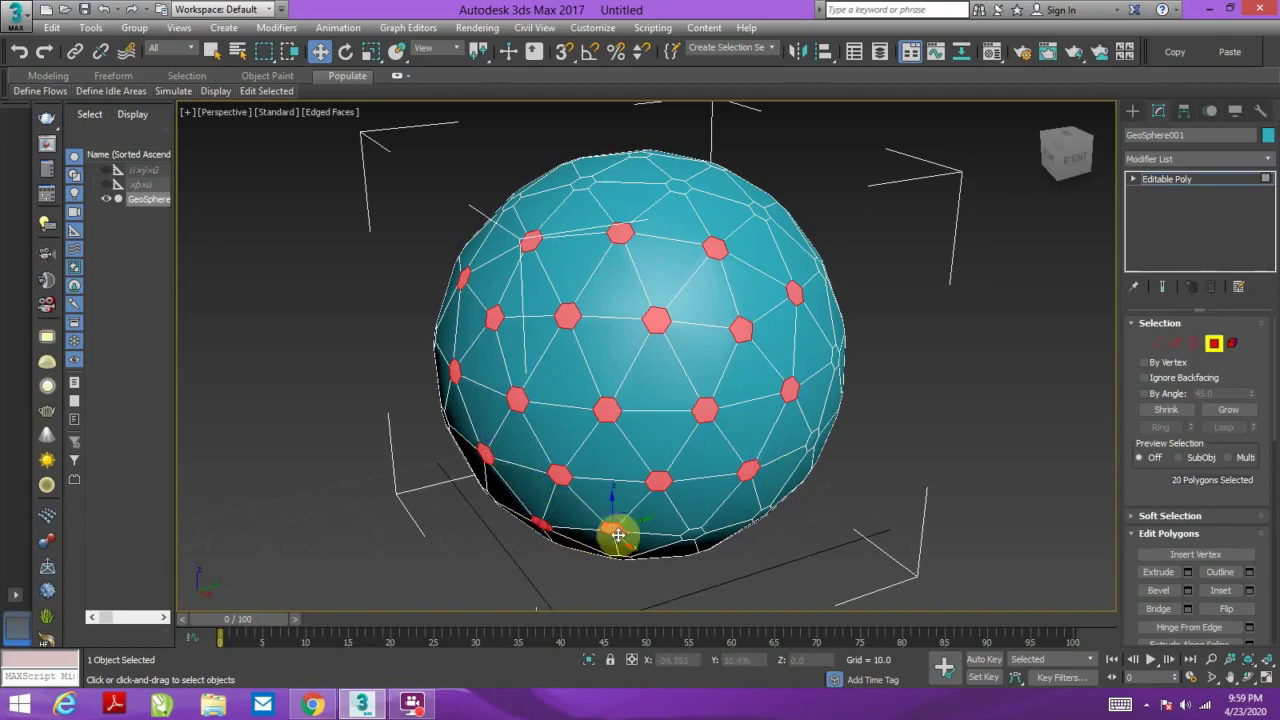
- Add the hexagonal and pentagonal faces on the sides and lower part of the sphere
alt+middle_drag(614, 534, 614, 514)
ctrl+click(669, 560)
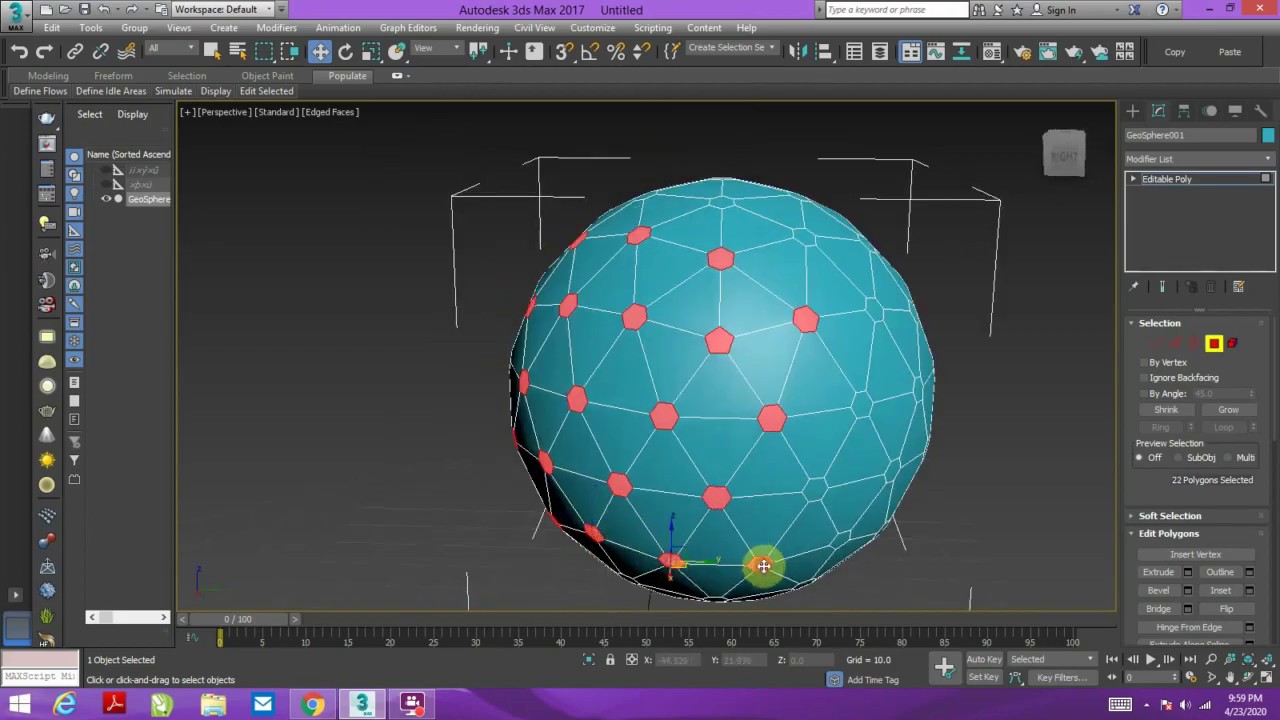
ctrl+click(814, 486)
ctrl+click(857, 414)
alt+middle_drag(829, 386, 833, 460)
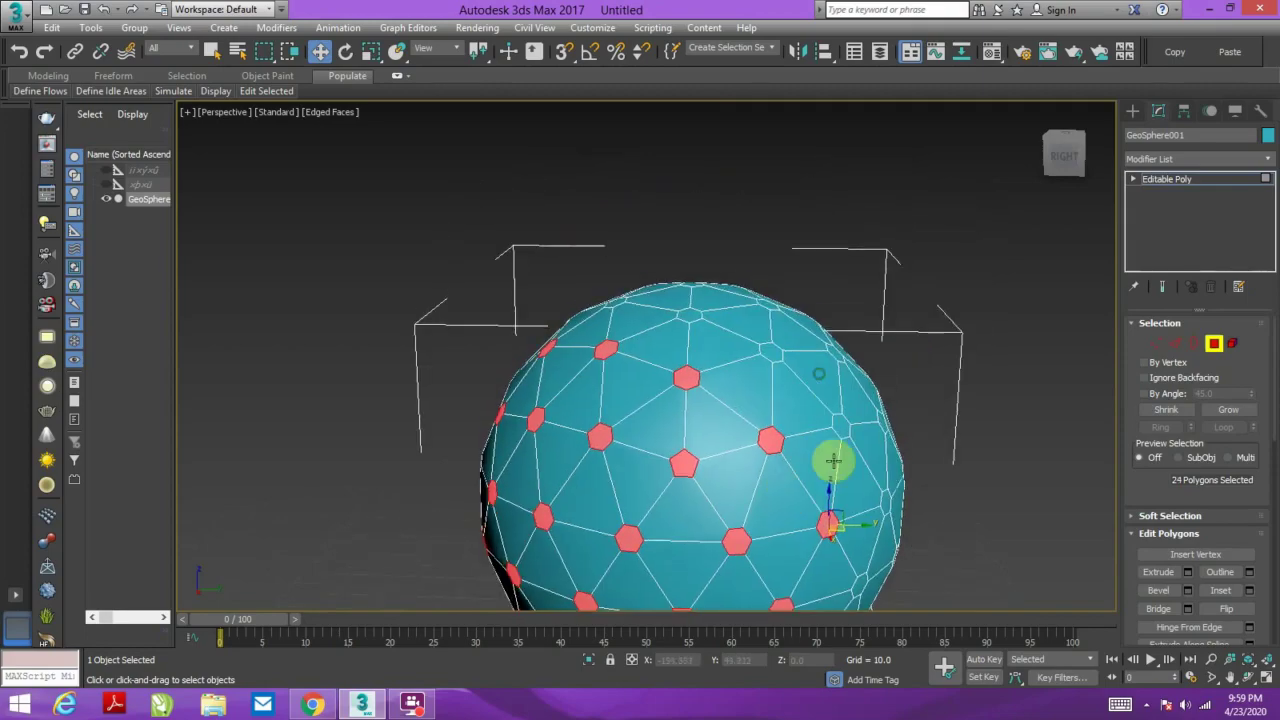
ctrl+click(845, 436)
ctrl+click(769, 352)
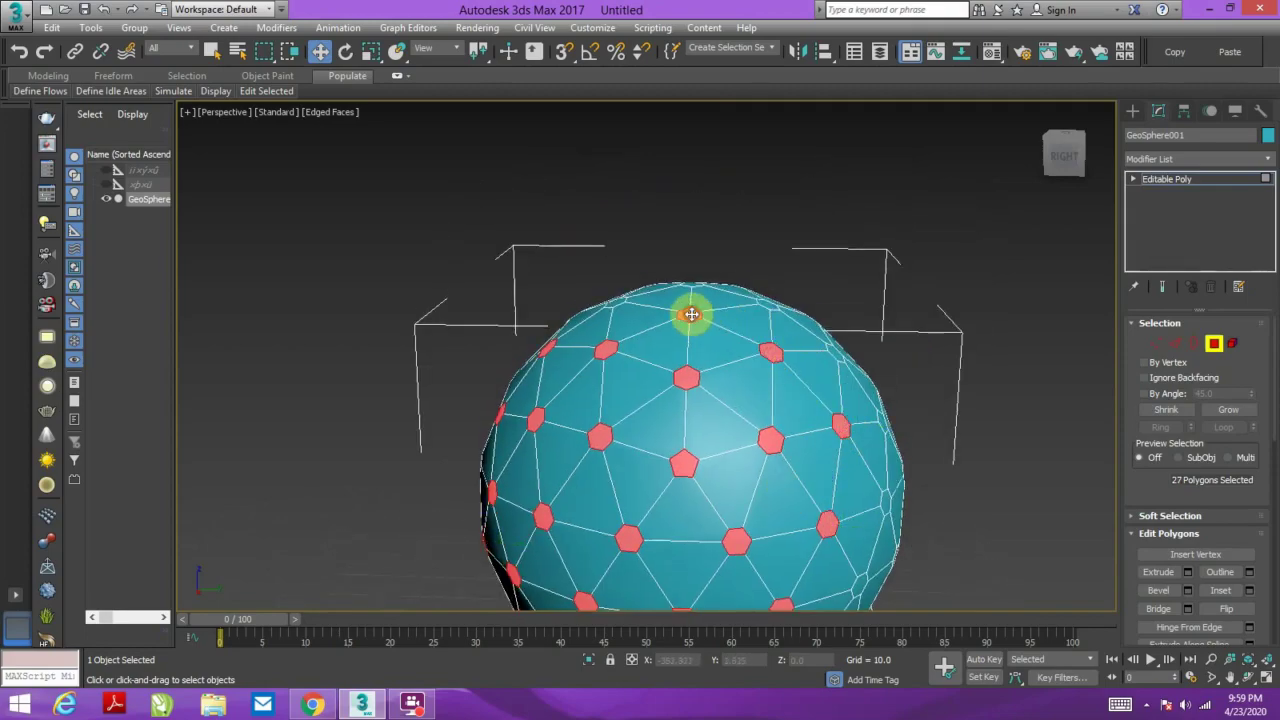
mouse_move(691, 315)
alt+middle_down()
mouse_move(737, 366)
mouse_move(567, 312)
mouse_move(563, 389)
alt+middle_up()
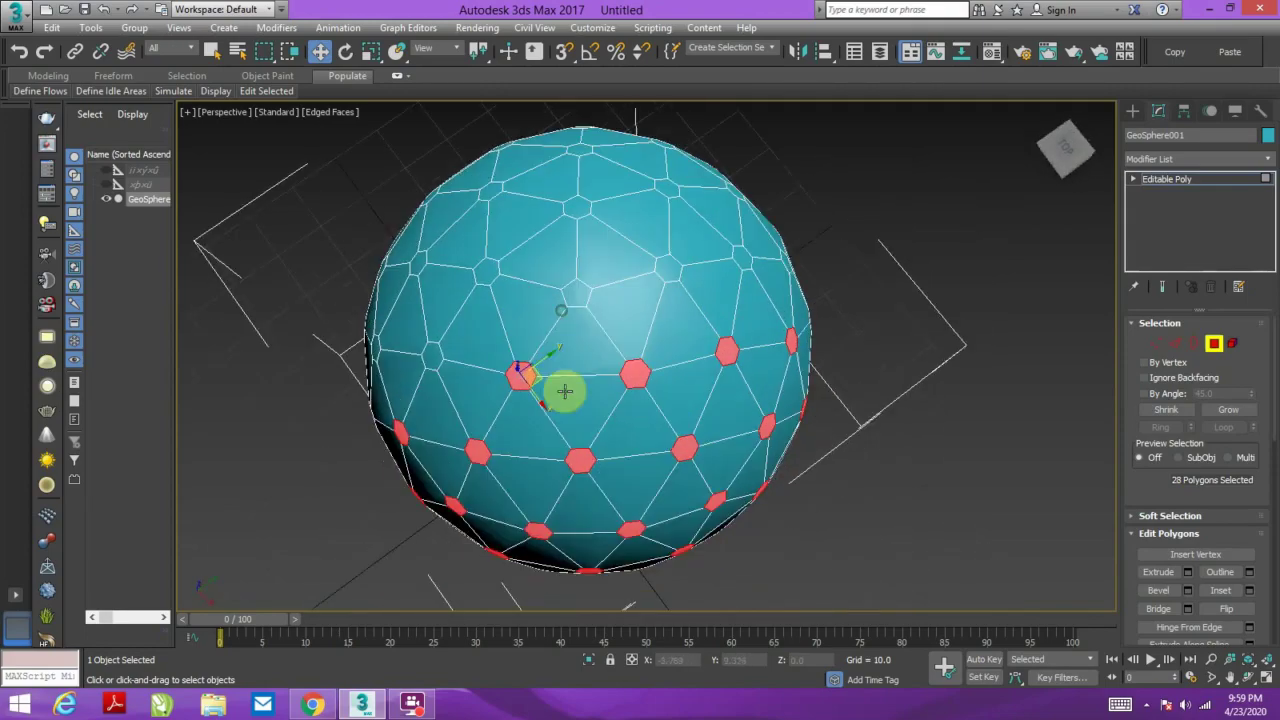
alt+middle_drag(671, 280, 699, 401)
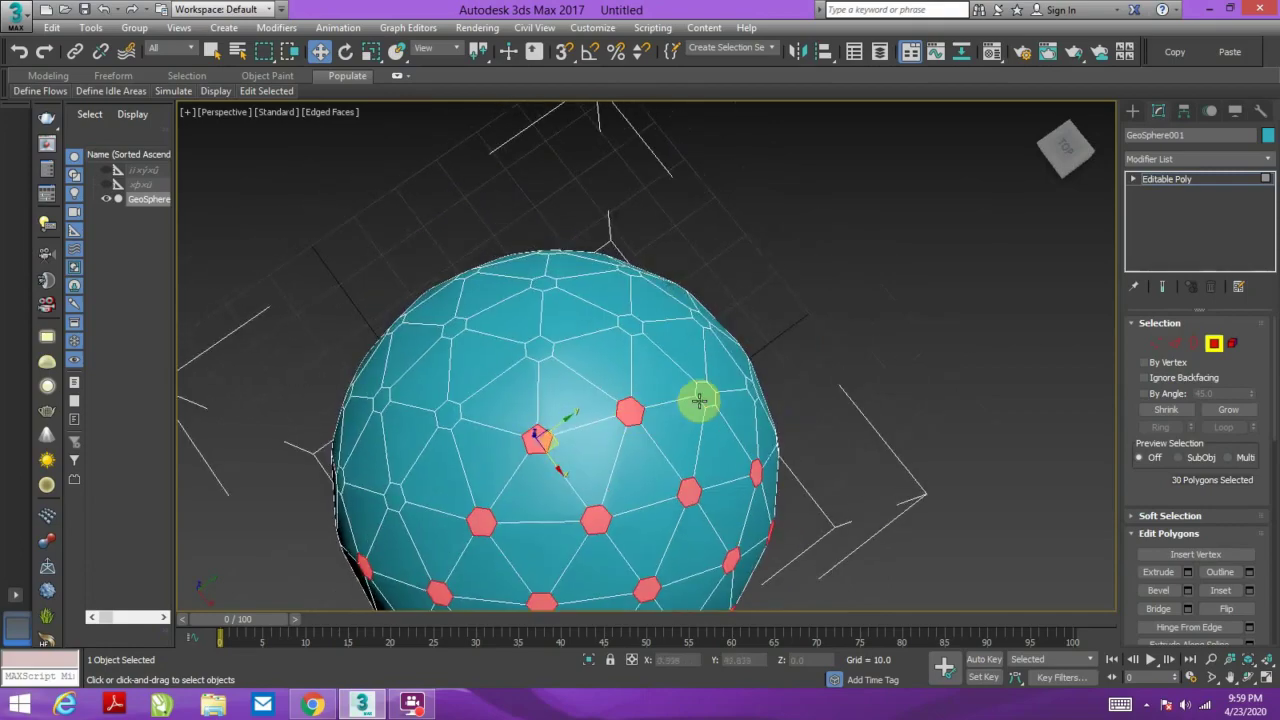
ctrl+click(629, 324)
ctrl+click(539, 347)
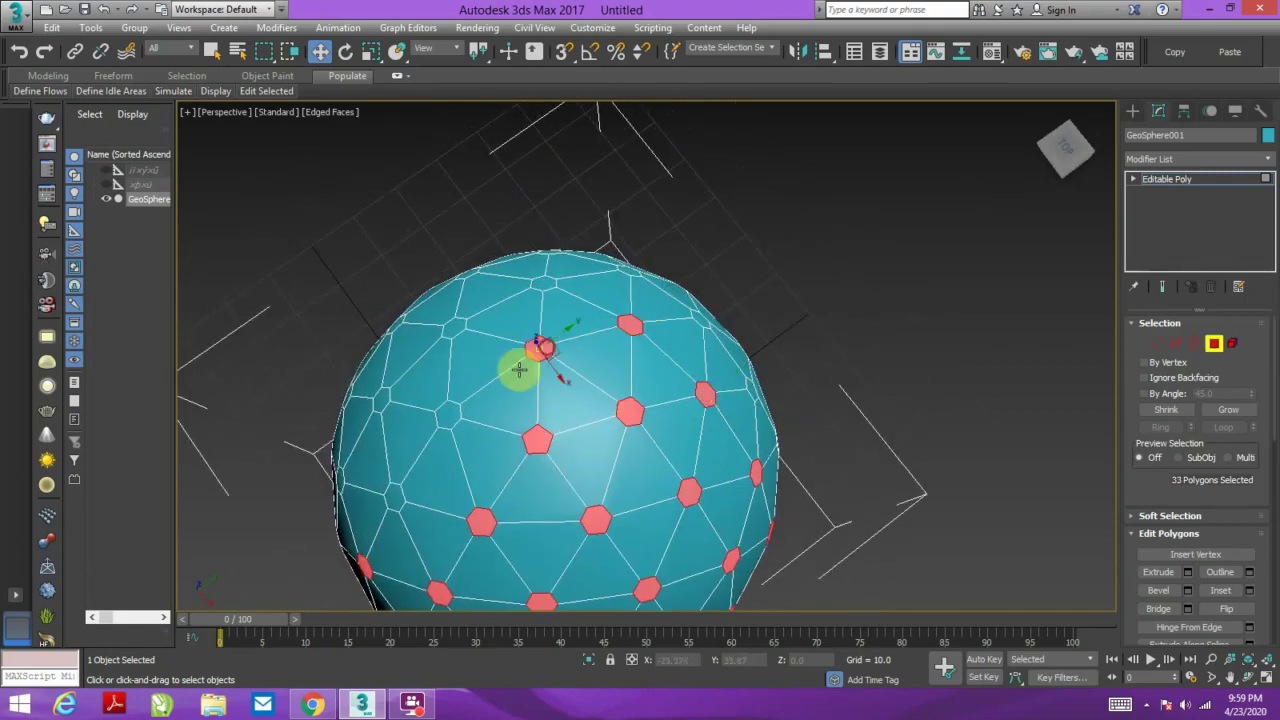
ctrl+click(447, 414)
ctrl+click(395, 495)
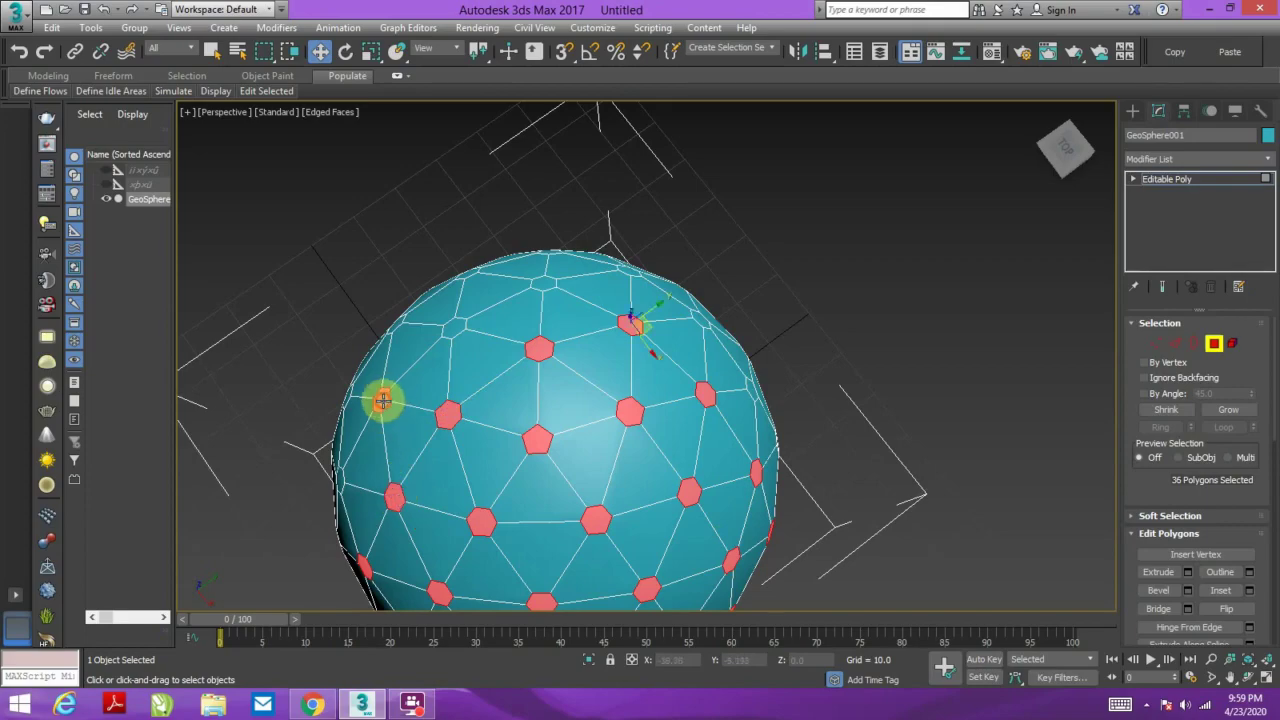
mouse_move(383, 400)
alt+middle_down()
mouse_move(486, 408)
mouse_move(714, 294)
mouse_move(634, 465)
alt+middle_up()
ctrl+click(565, 500)
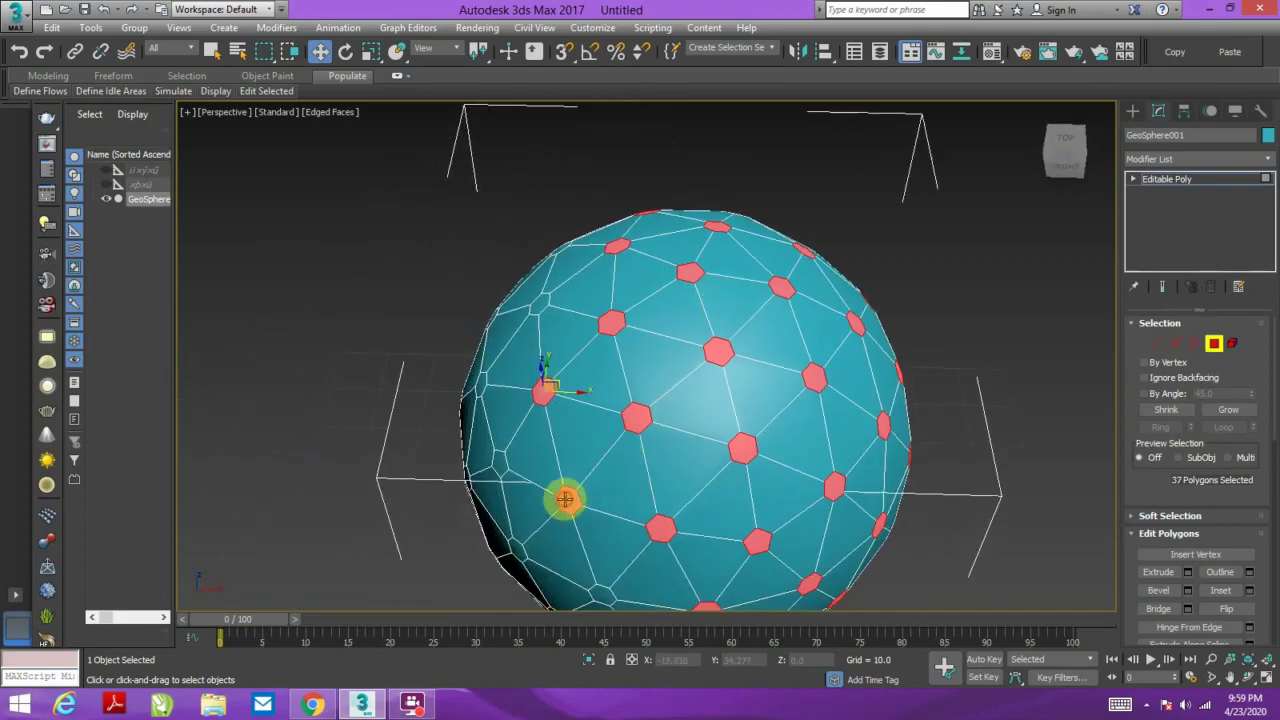
alt+middle_drag(565, 500, 634, 289)
ctrl+click(634, 422)
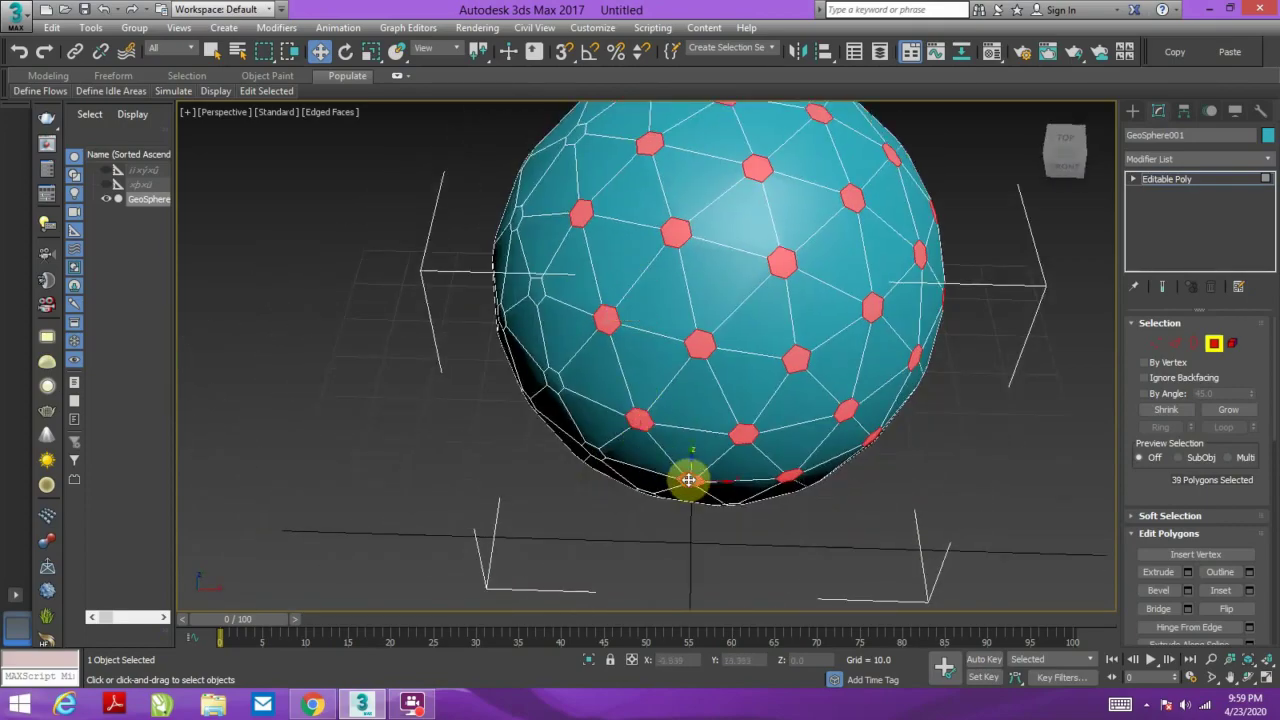
mouse_move(689, 480)
alt+middle_down()
mouse_move(680, 343)
mouse_move(780, 424)
mouse_move(737, 380)
alt+middle_up()
ctrl+click(740, 377)
ctrl+click(777, 492)
ctrl+click(880, 491)
ctrl+click(902, 264)
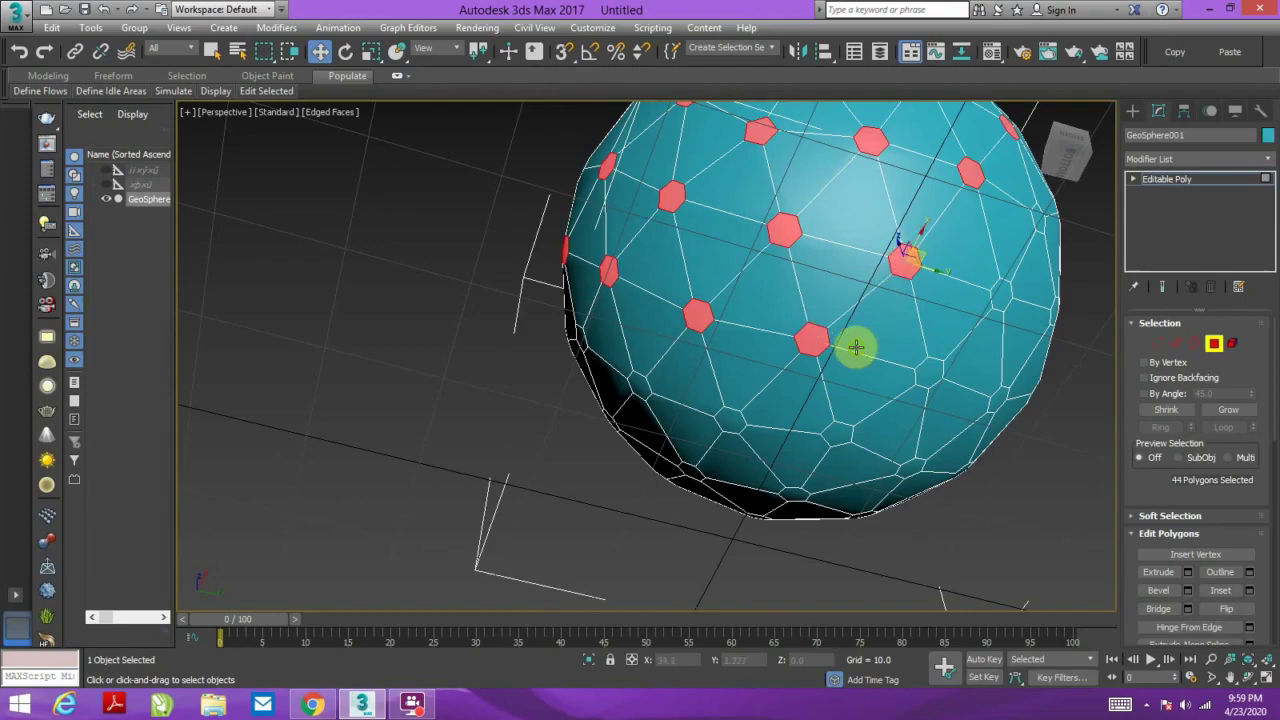
alt+middle_drag(854, 346, 603, 380)
ctrl+click(743, 332)
ctrl+click(669, 405)
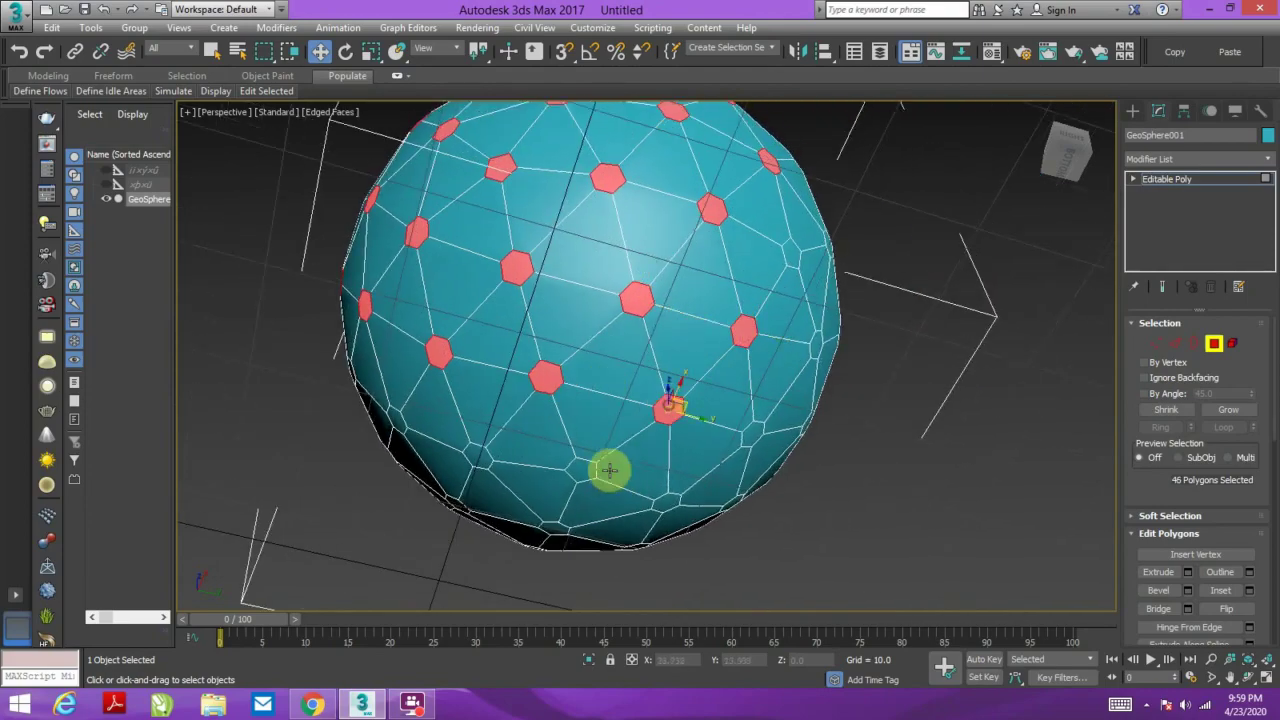
ctrl+click(582, 468)
ctrl+click(667, 500)
mouse_move(671, 428)
alt+middle_down()
mouse_move(563, 434)
mouse_move(623, 380)
alt+middle_up()
ctrl+click(580, 418)
ctrl+click(636, 348)
ctrl+click(557, 320)
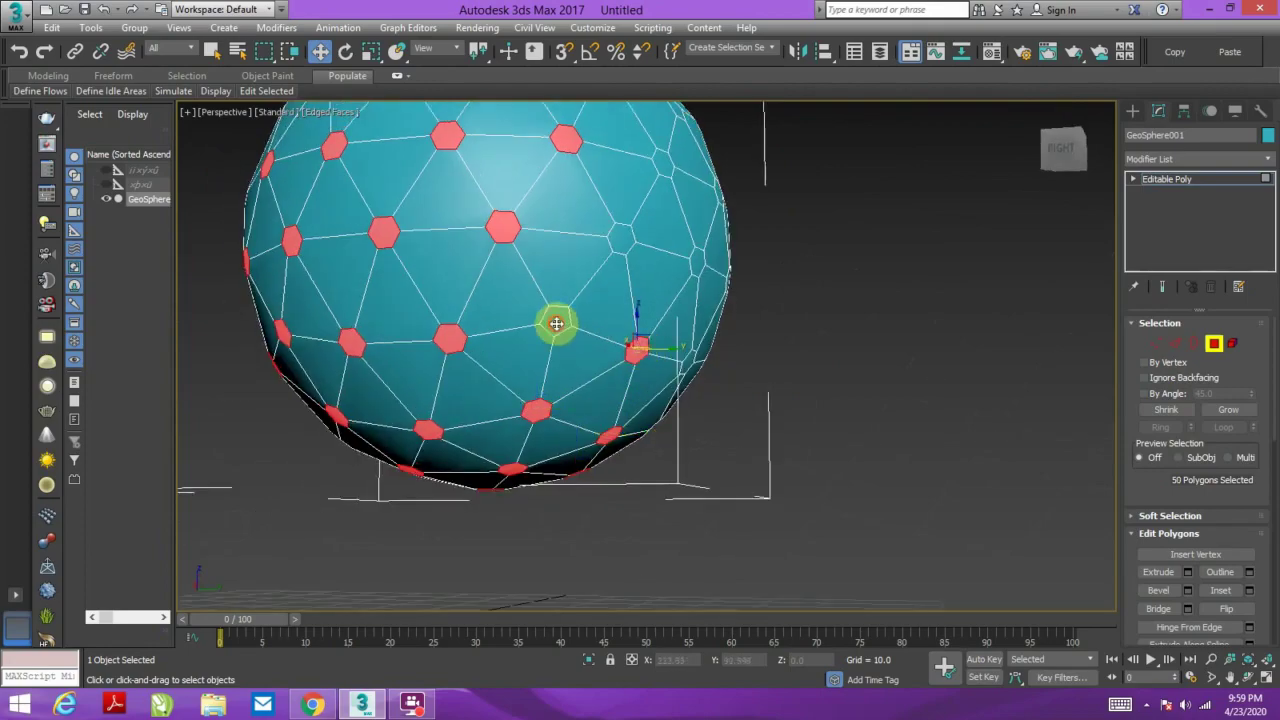
- Add the remaining back and underside faces until all 92 polygons are selected
alt+middle_drag(557, 320, 571, 451)
ctrl+click(610, 335)
alt+middle_drag(595, 385, 486, 371)
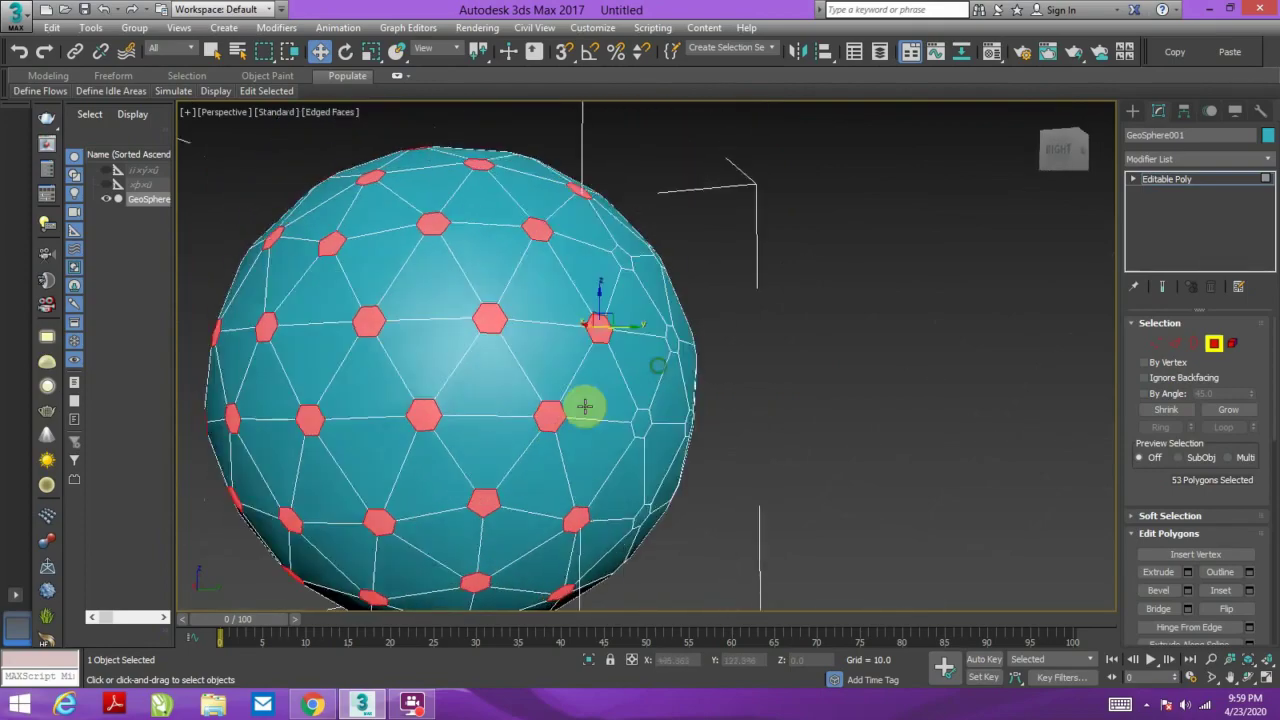
ctrl+click(429, 393)
ctrl+click(538, 360)
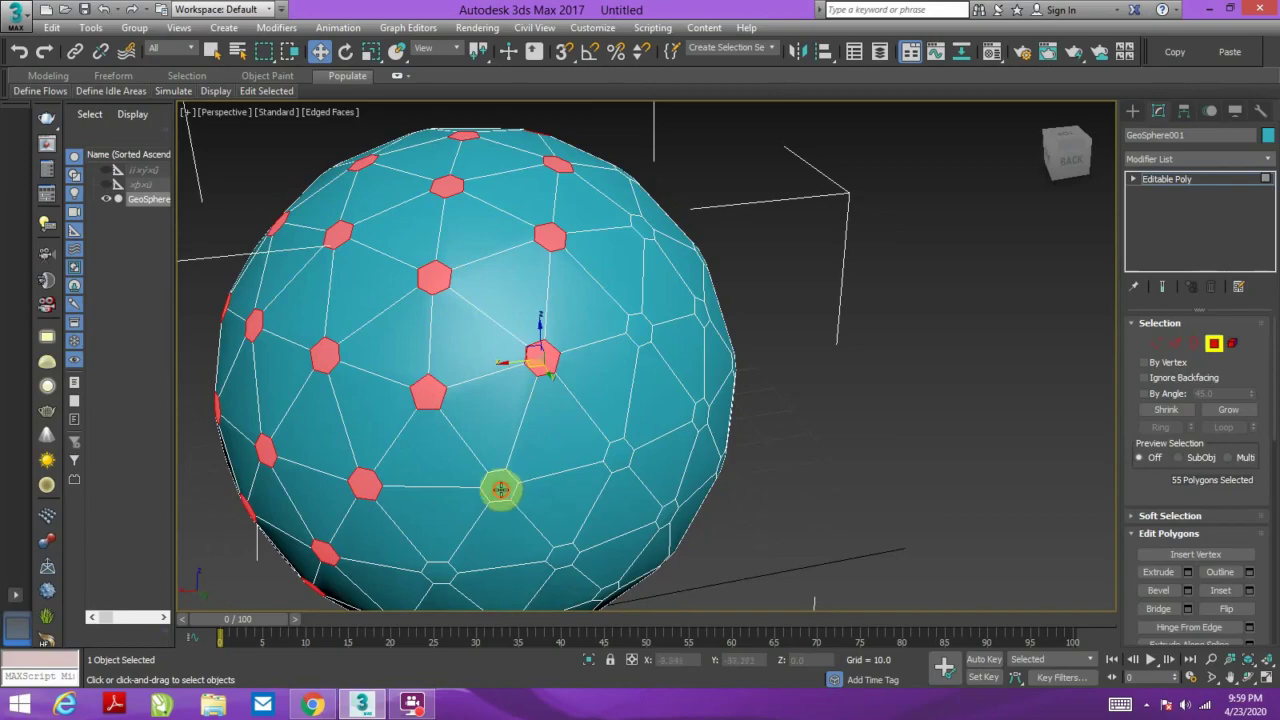
ctrl+click(500, 486)
alt+middle_drag(498, 525, 431, 397)
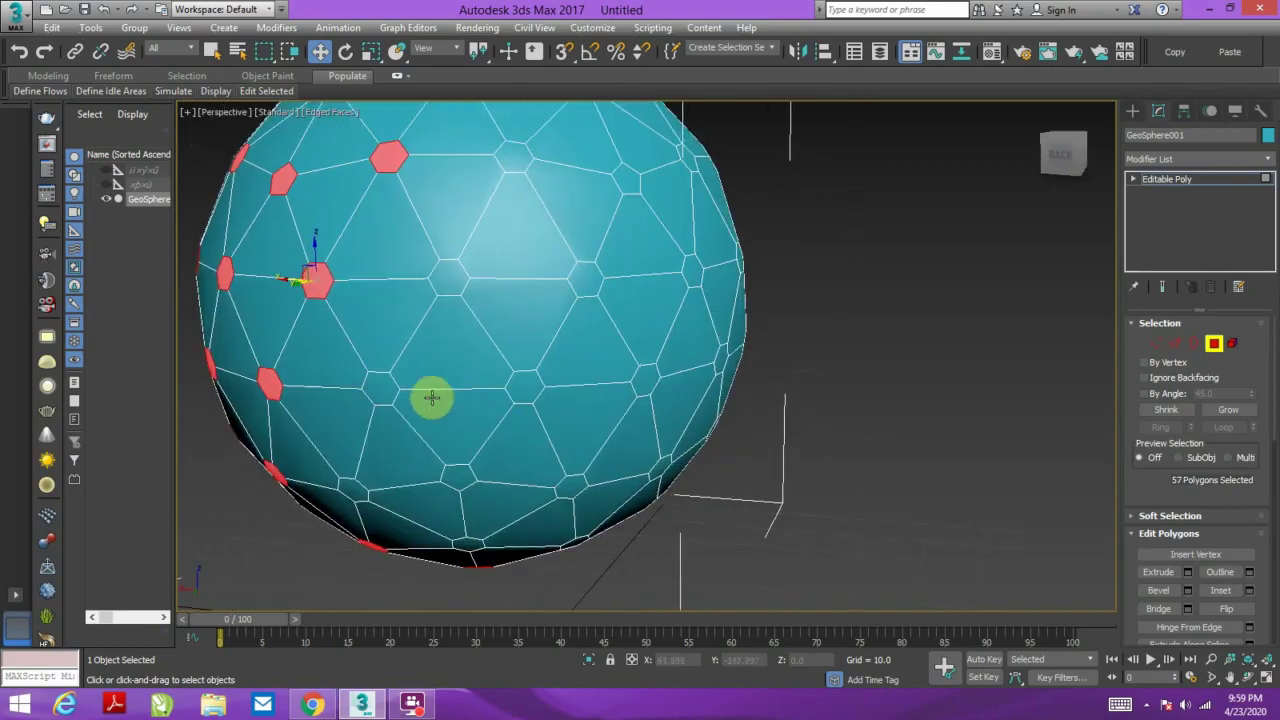
ctrl+click(377, 386)
ctrl+click(354, 493)
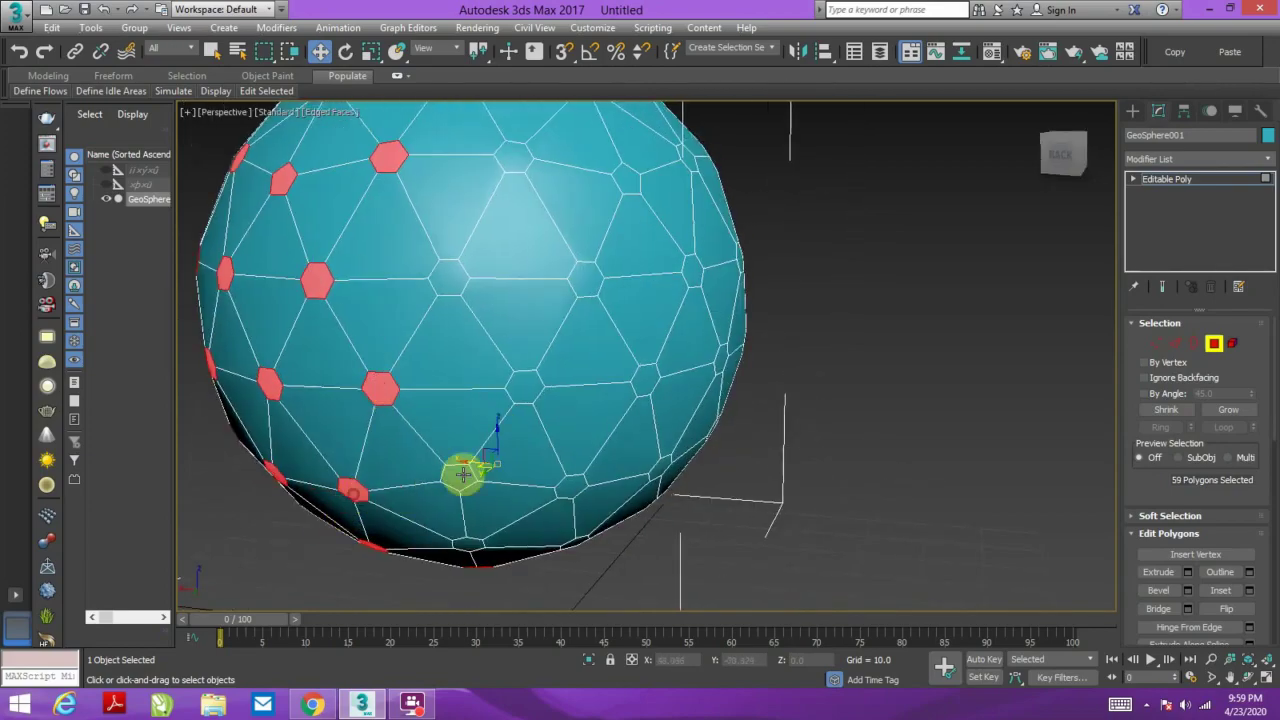
ctrl+click(461, 474)
ctrl+click(472, 543)
ctrl+click(563, 492)
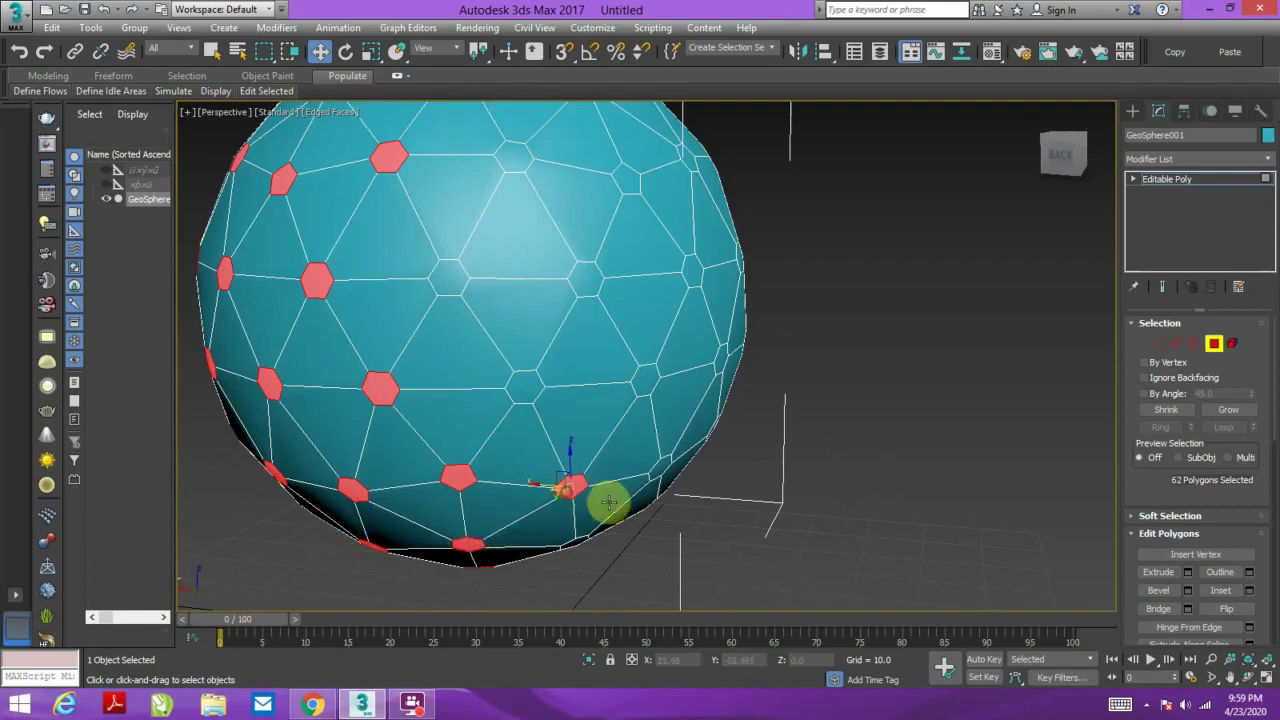
mouse_move(606, 503)
alt+middle_down()
mouse_move(531, 434)
mouse_move(540, 476)
alt+middle_up()
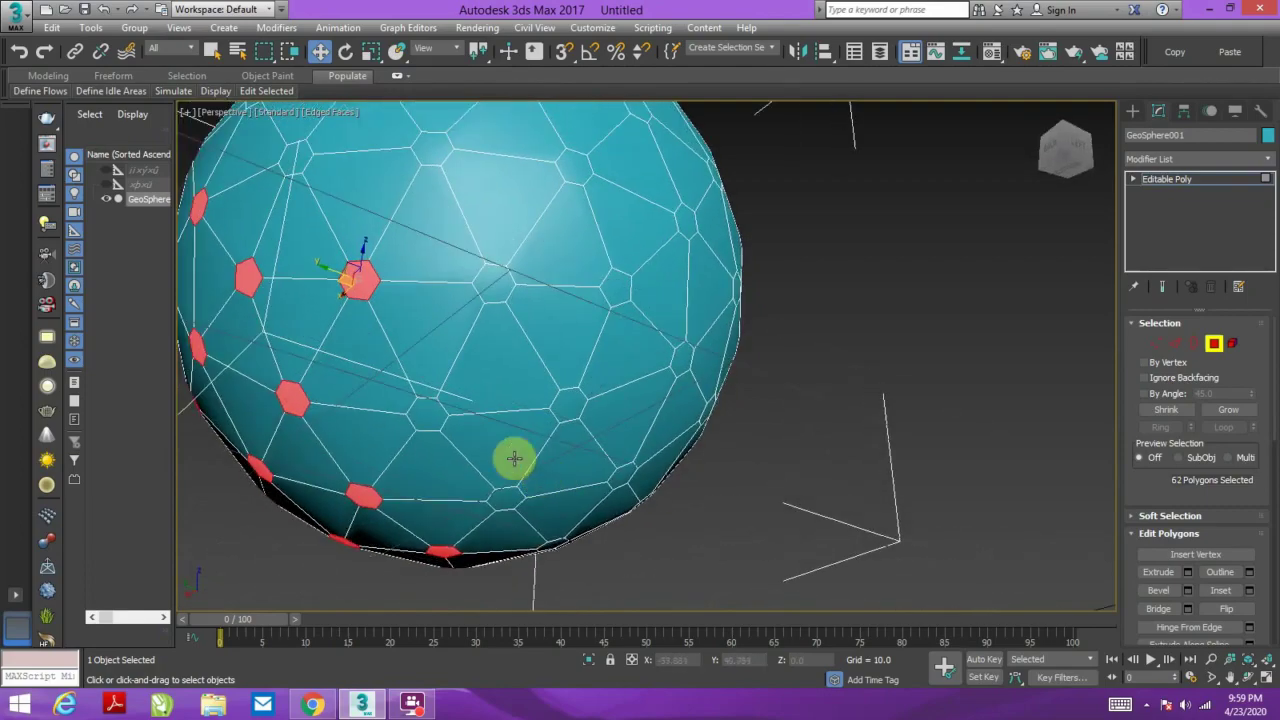
ctrl+click(428, 418)
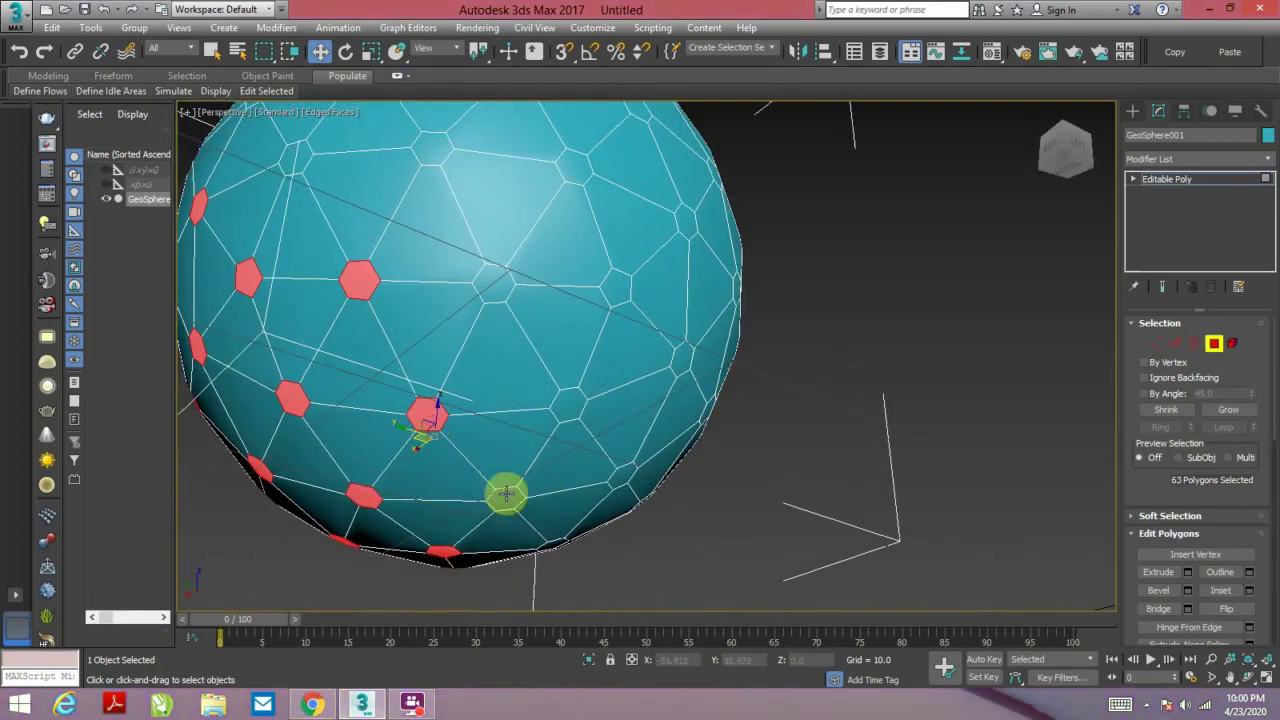
ctrl+click(506, 493)
mouse_move(589, 514)
alt+middle_down()
mouse_move(569, 466)
mouse_move(567, 526)
mouse_move(547, 505)
mouse_move(583, 486)
mouse_move(543, 526)
mouse_move(534, 466)
mouse_move(518, 494)
alt+middle_up()
ctrl+click(604, 490)
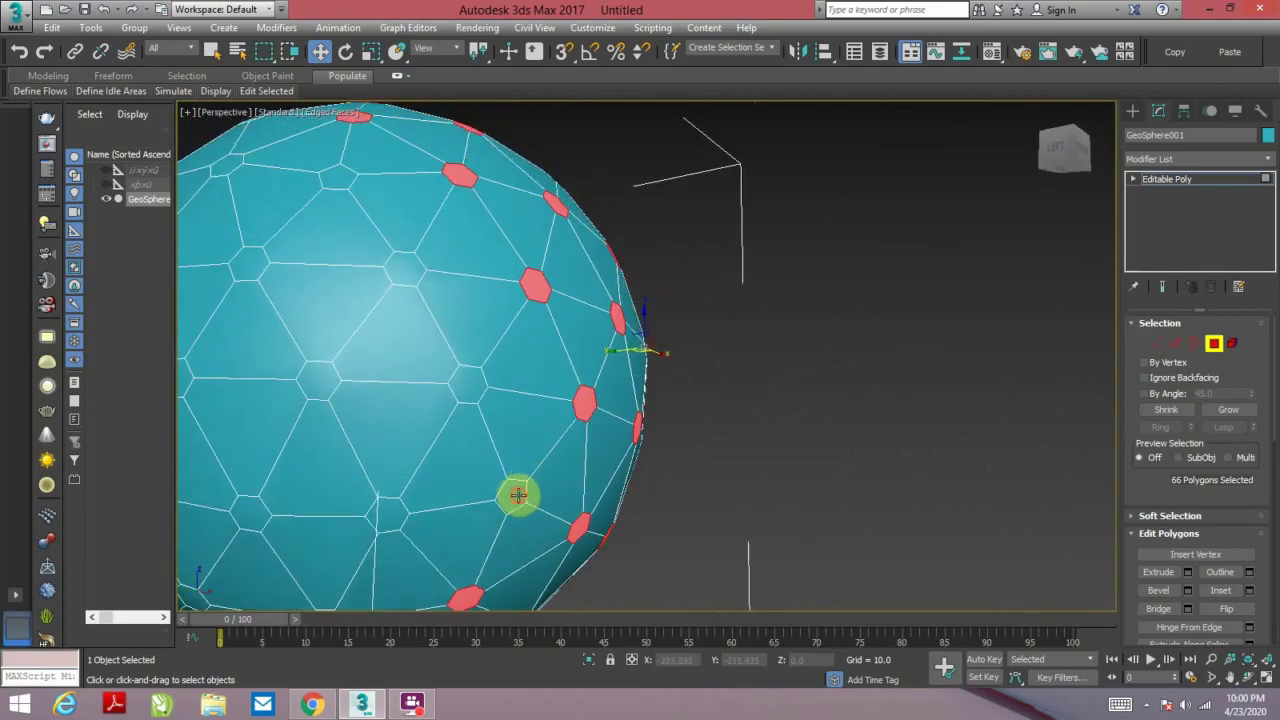
ctrl+click(518, 494)
ctrl+click(483, 396)
mouse_move(491, 400)
alt+middle_down()
mouse_move(531, 420)
mouse_move(483, 440)
mouse_move(603, 437)
mouse_move(543, 456)
mouse_move(526, 397)
mouse_move(543, 360)
alt+middle_up()
ctrl+click(503, 378)
ctrl+click(466, 335)
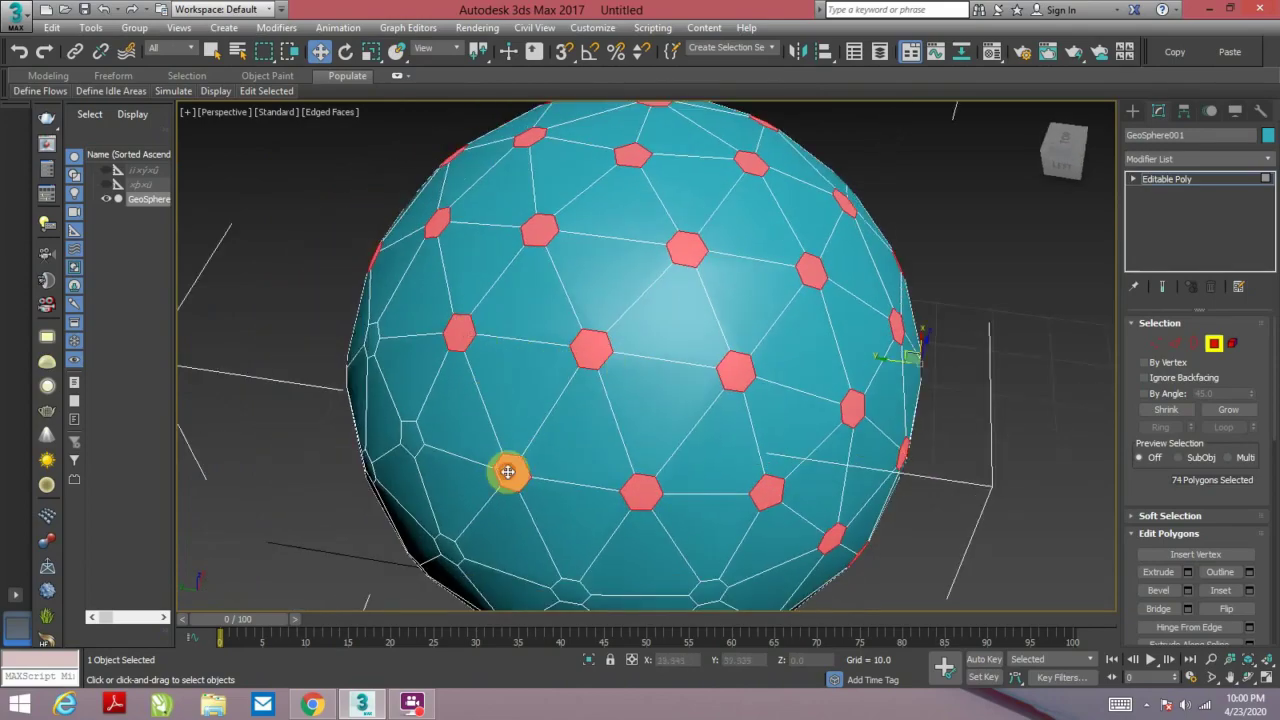
mouse_move(508, 472)
alt+middle_down()
mouse_move(560, 351)
mouse_move(597, 394)
alt+middle_up()
ctrl+click(508, 393)
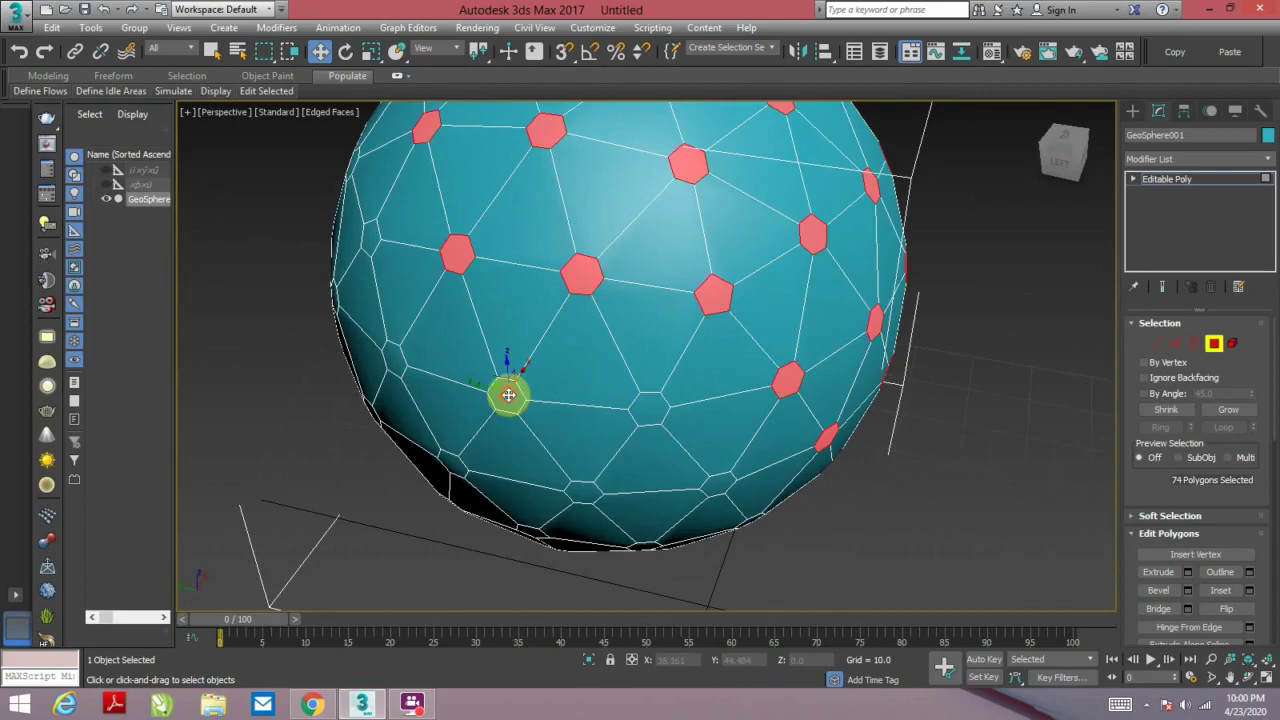
ctrl+click(669, 409)
ctrl+click(591, 478)
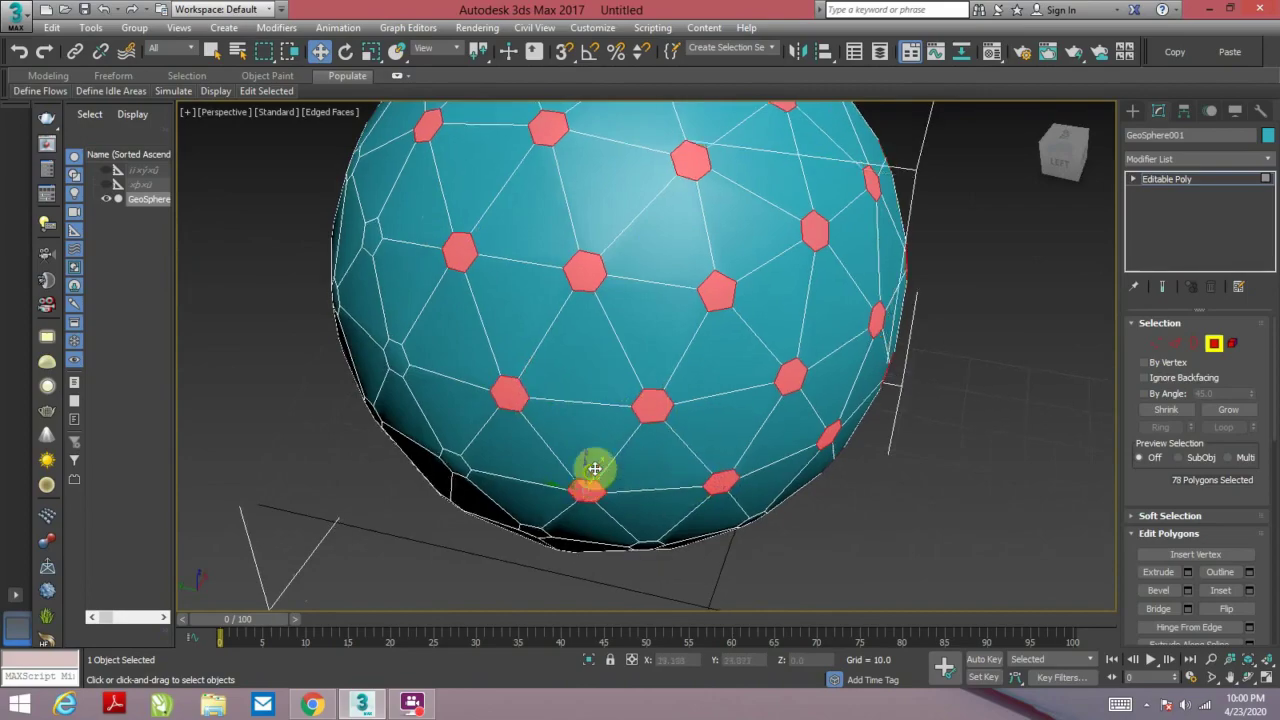
mouse_move(591, 471)
alt+middle_down()
mouse_move(629, 400)
mouse_move(692, 404)
mouse_move(707, 377)
alt+middle_up()
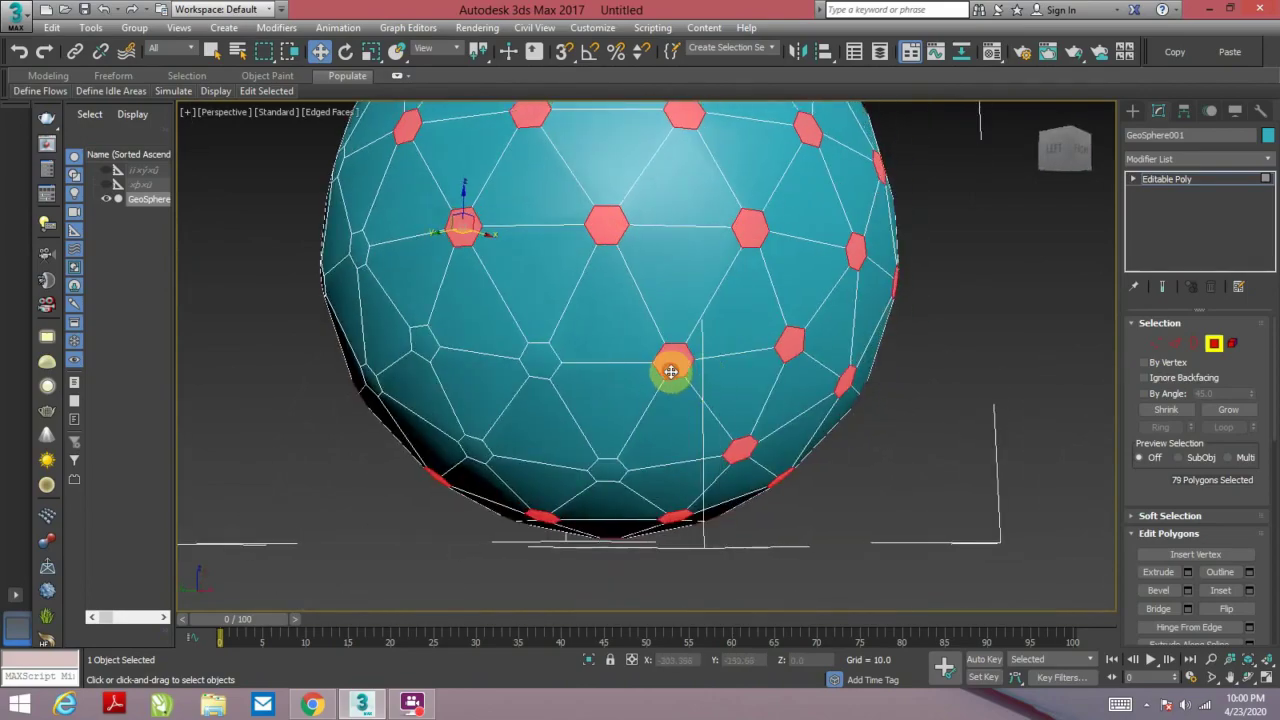
ctrl+click(609, 477)
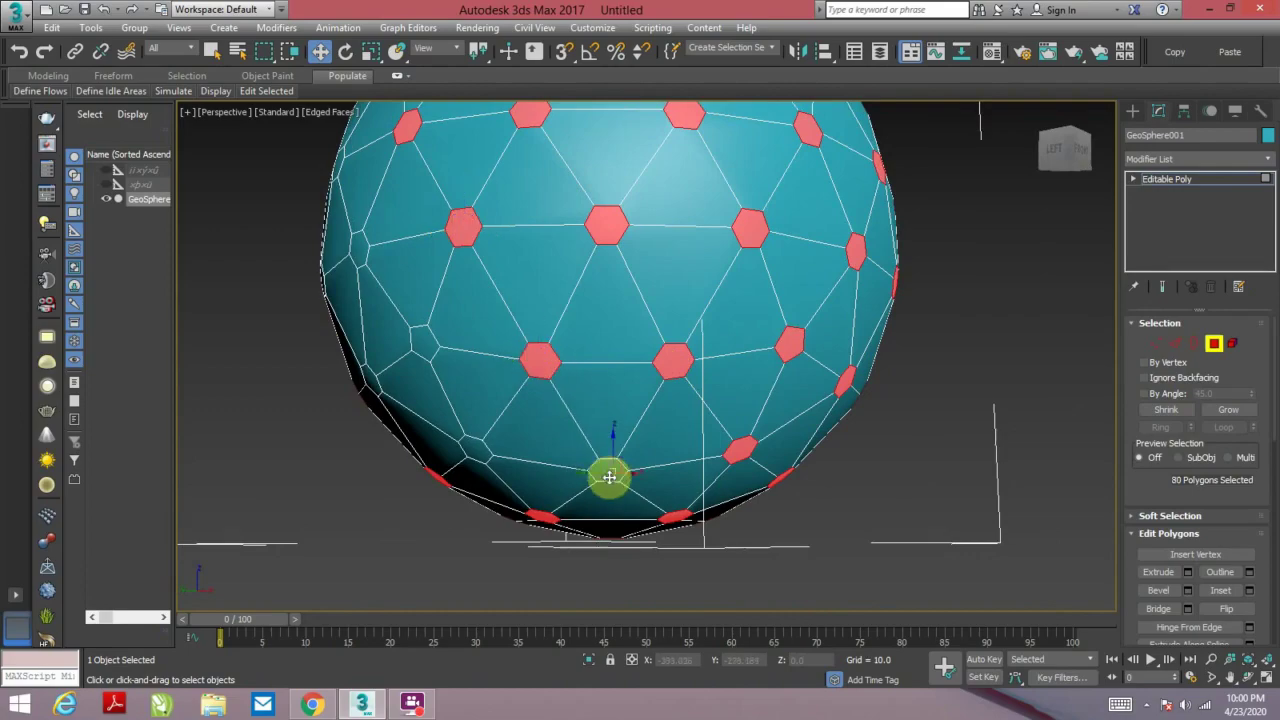
ctrl+click(484, 447)
ctrl+click(420, 340)
mouse_move(420, 340)
alt+middle_down()
mouse_move(575, 401)
mouse_move(586, 520)
alt+middle_up()
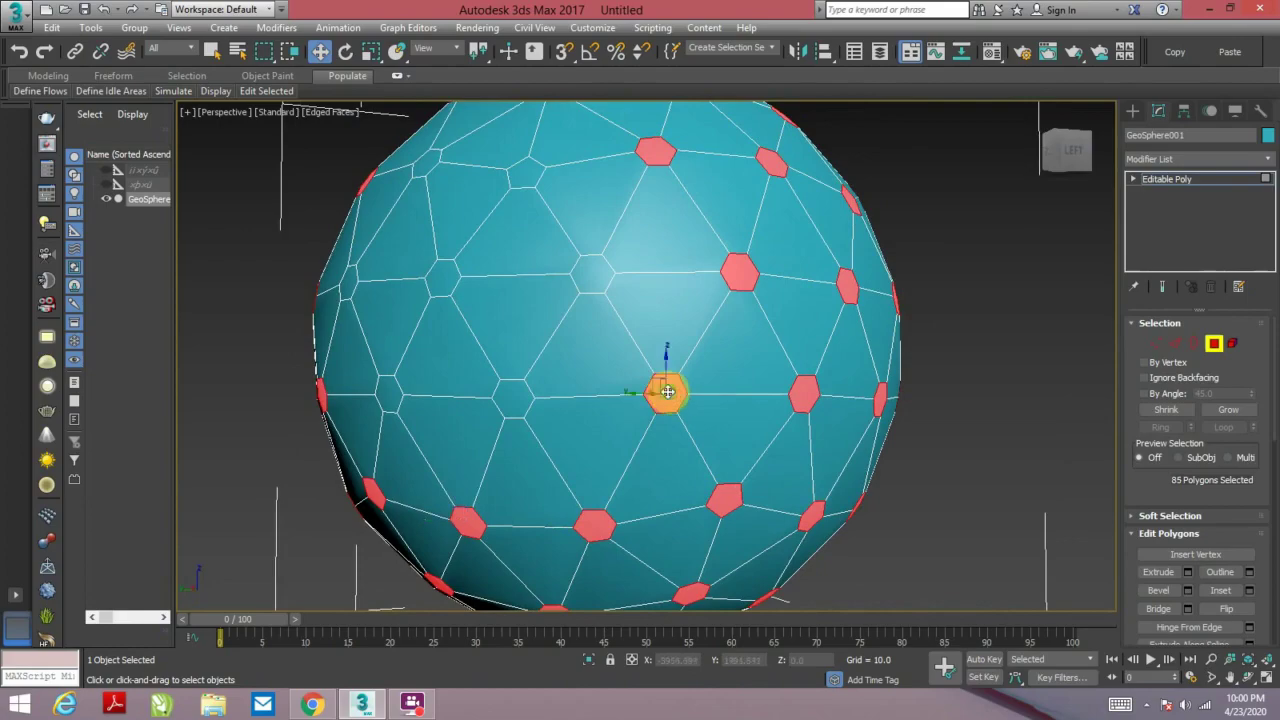
alt+middle_drag(668, 392, 653, 477)
ctrl+click(567, 405)
alt+middle_drag(567, 405, 659, 424)
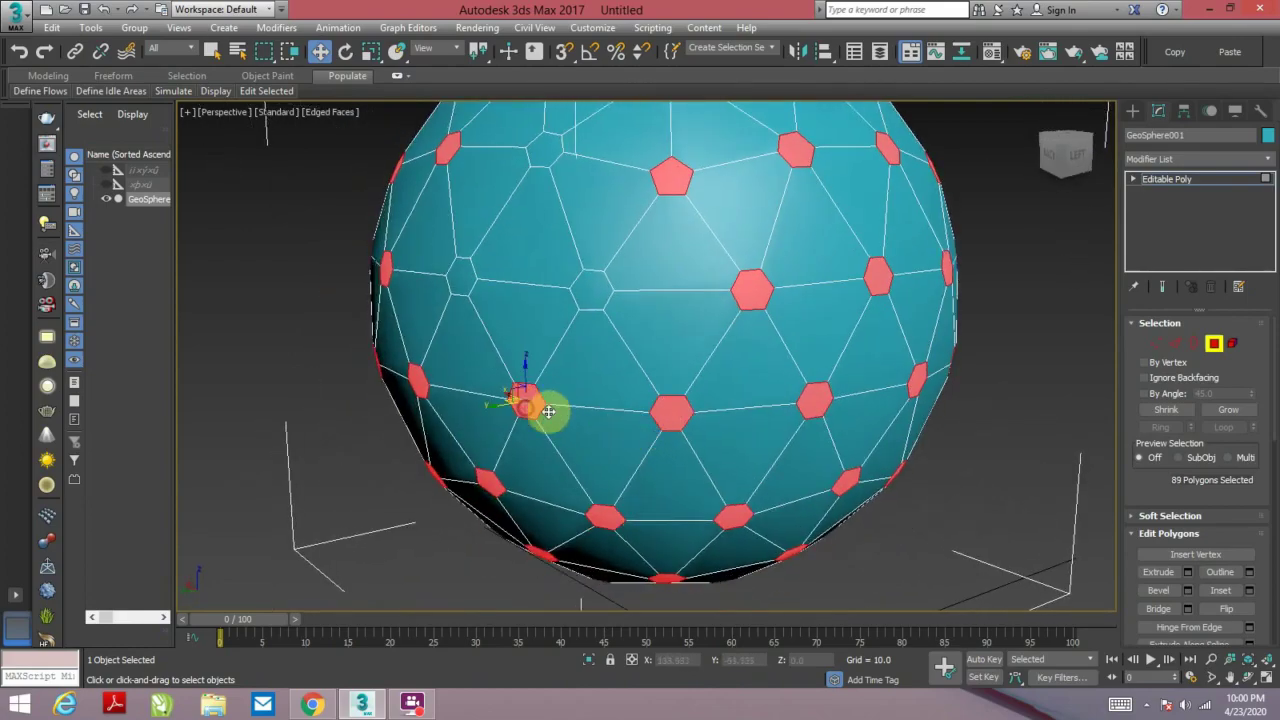
mouse_move(549, 411)
alt+middle_down()
mouse_move(586, 451)
mouse_move(604, 427)
alt+middle_up()
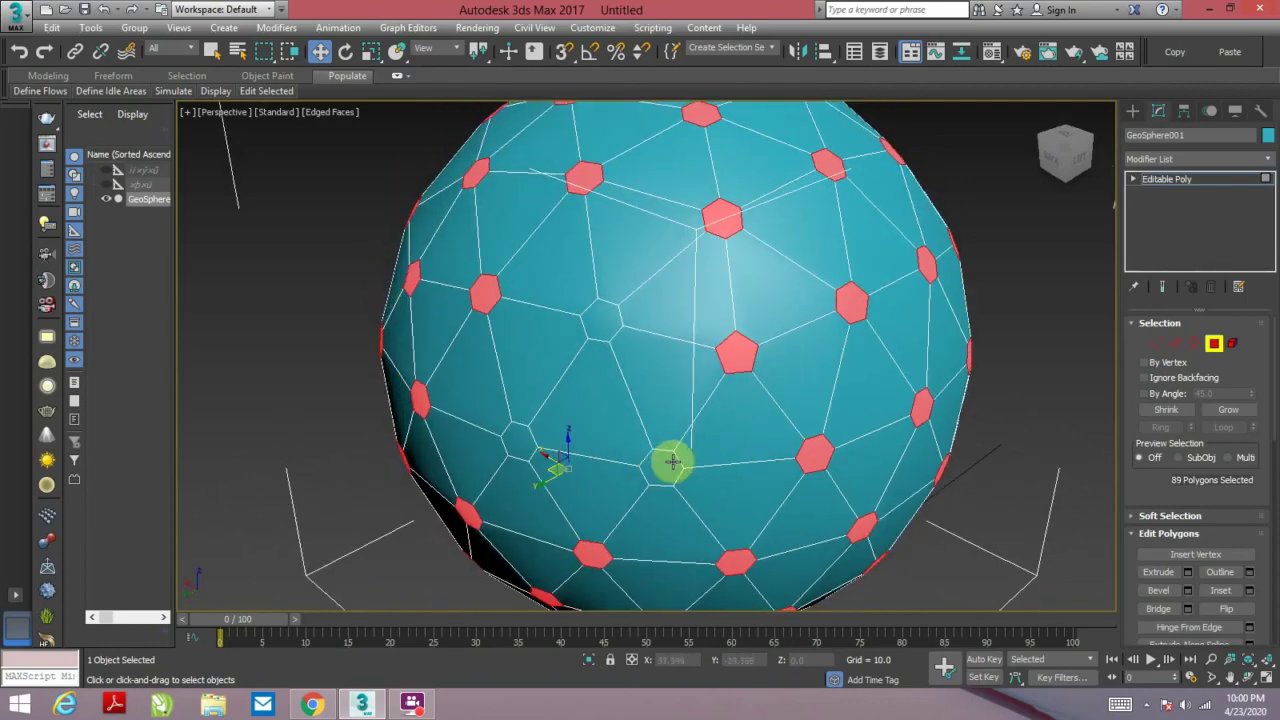
ctrl+click(530, 450)
ctrl+click(605, 335)
mouse_move(605, 335)
alt+middle_down()
mouse_move(634, 380)
mouse_move(577, 420)
mouse_move(447, 349)
mouse_move(457, 300)
mouse_move(529, 314)
alt+middle_up()
scroll(600, 322, down, 3)
scroll(648, 397, down, 2)
mouse_move(648, 397)
alt+middle_down()
mouse_move(666, 314)
mouse_move(666, 403)
alt+middle_up()
- Extrude the 92 selected faces to a height of about 15.6, forming long prism spikes
right_click(893, 312)
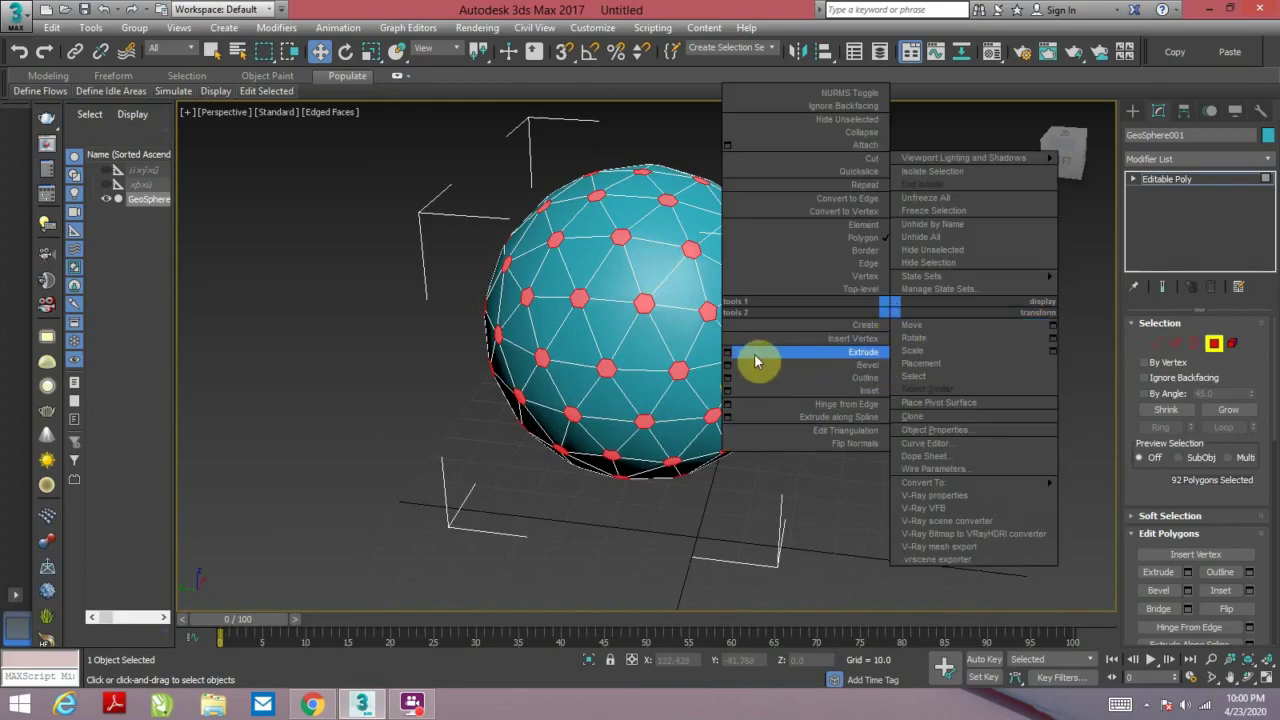
click(727, 357)
scroll(614, 420, up, 2)
scroll(590, 375, up, 2)
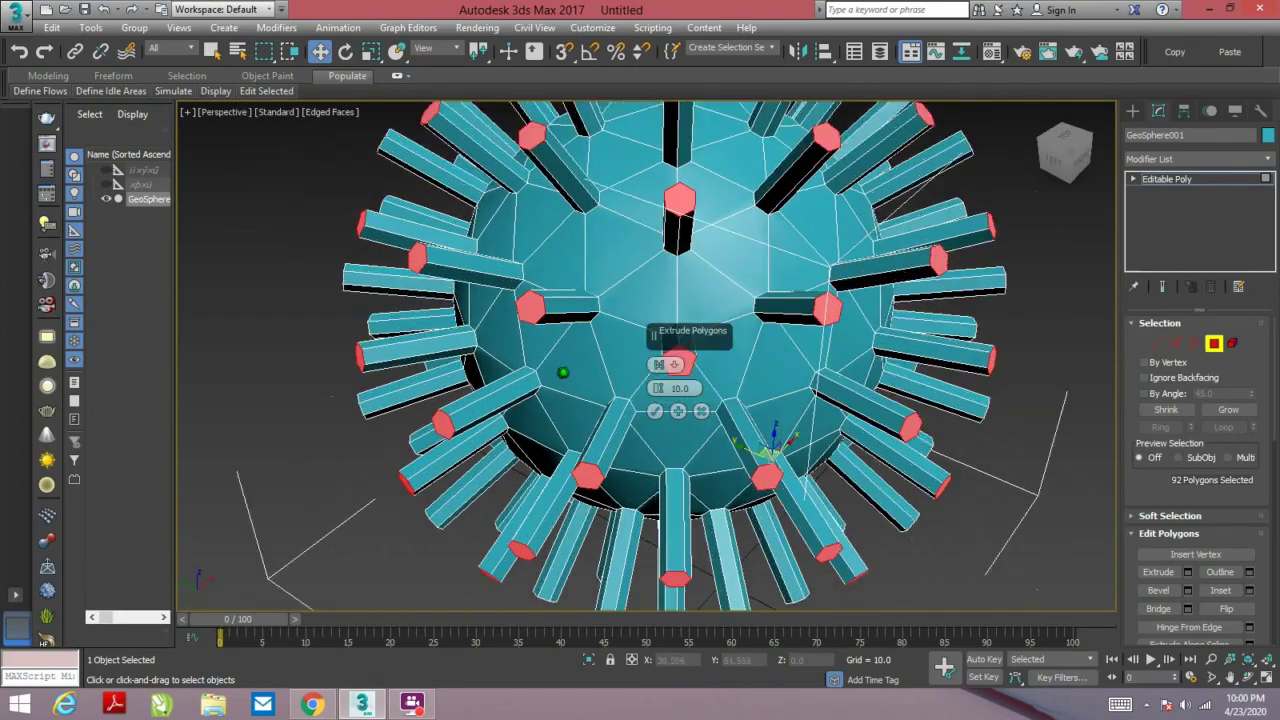
scroll(594, 359, up, 2)
alt+middle_drag(594, 359, 586, 380)
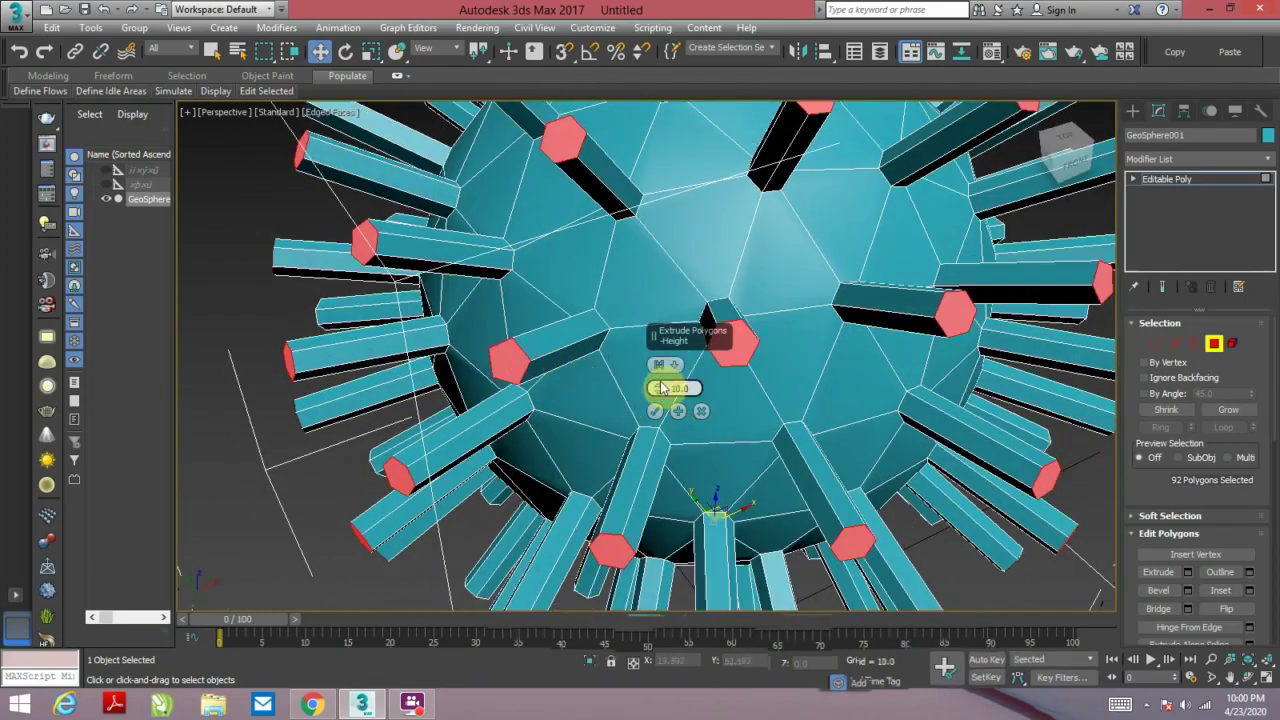
drag(660, 387, 660, 338)
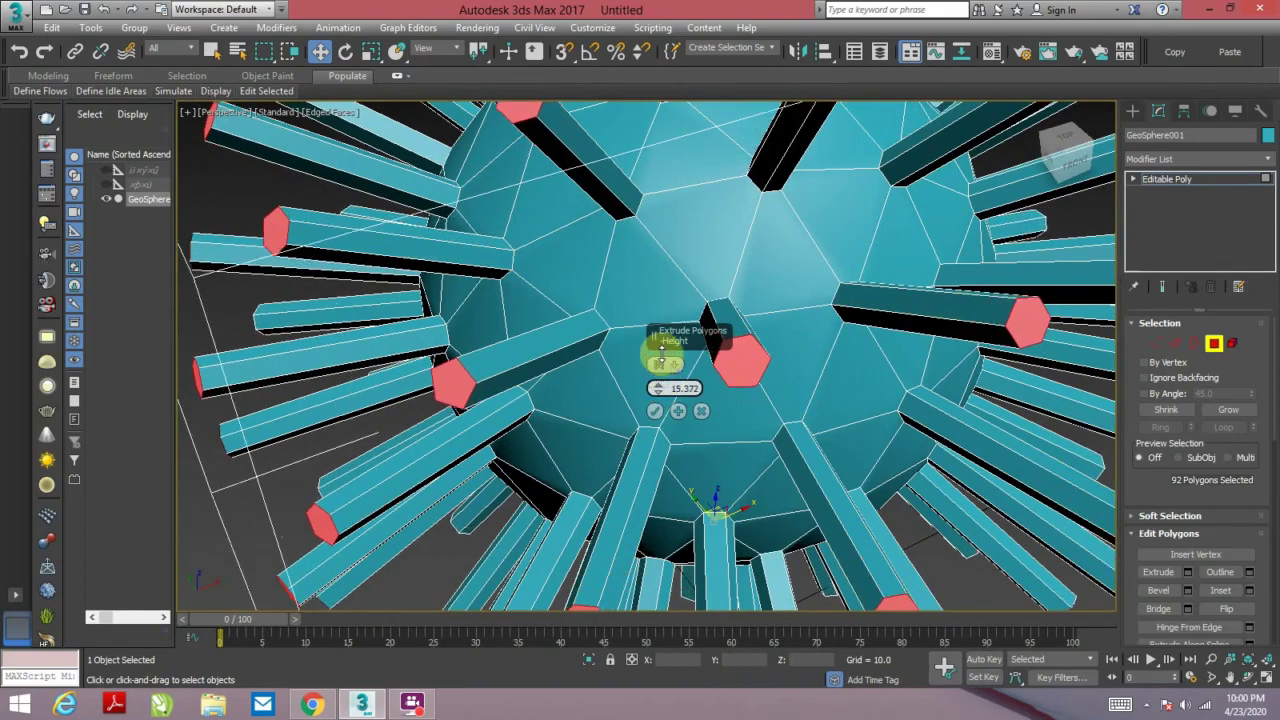
click(655, 410)
scroll(660, 390, down, 10)
alt+middle_drag(660, 390, 594, 456)
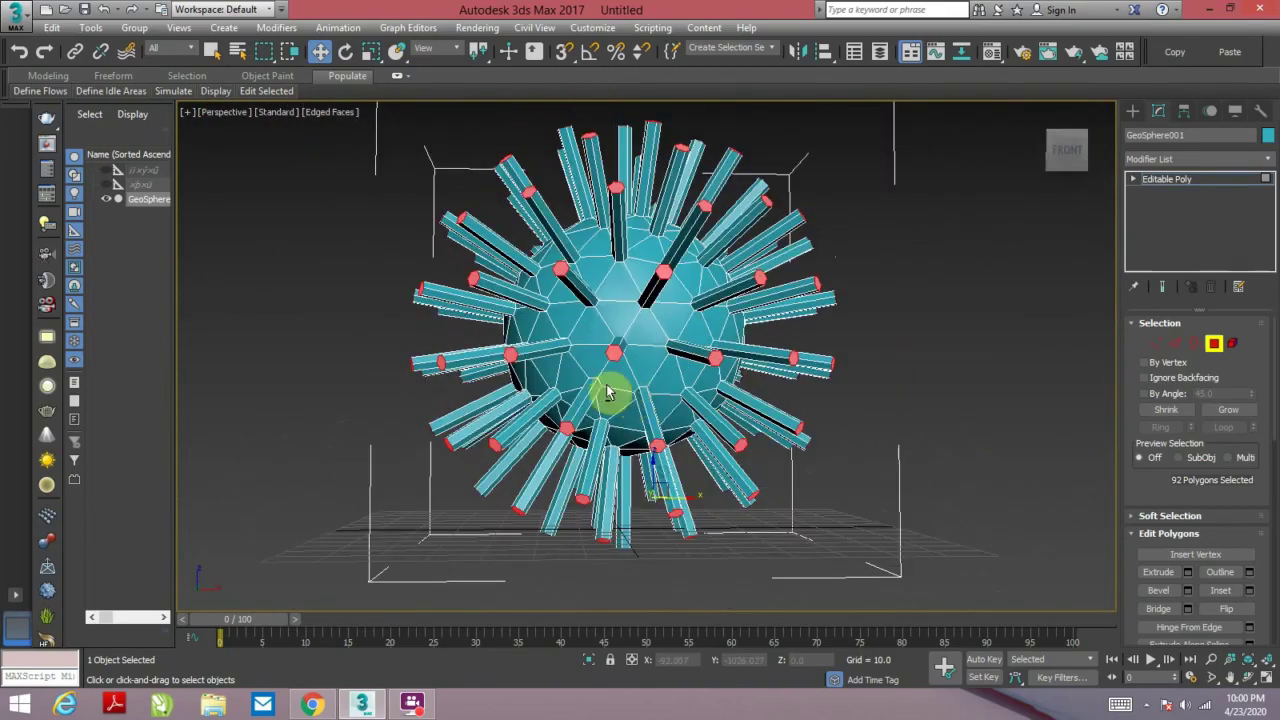
scroll(600, 452, up, 2)
scroll(630, 436, up, 3)
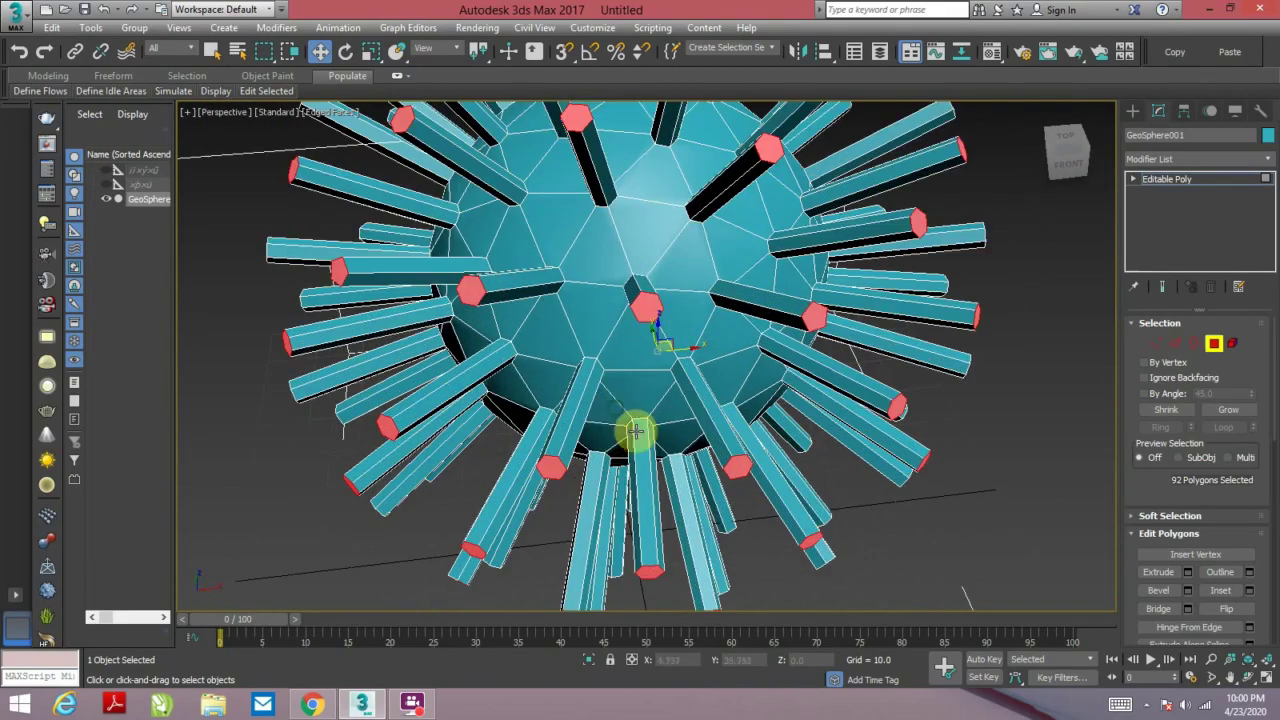
scroll(634, 432, up, 2)
mouse_move(636, 430)
alt+middle_down()
mouse_move(610, 443)
mouse_move(629, 443)
alt+middle_up()
drag(1138, 480, 1150, 431)
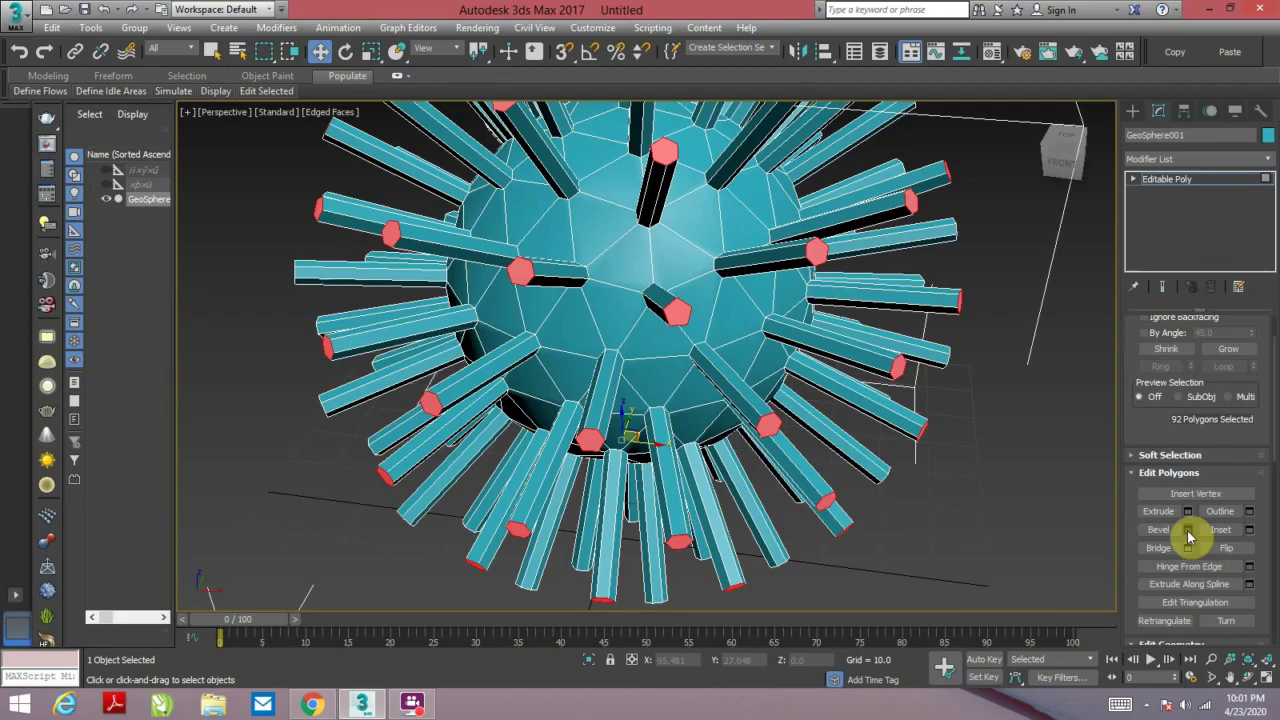
- Start a Bevel on the spike tips, lowering its height and widening the outline
click(1187, 529)
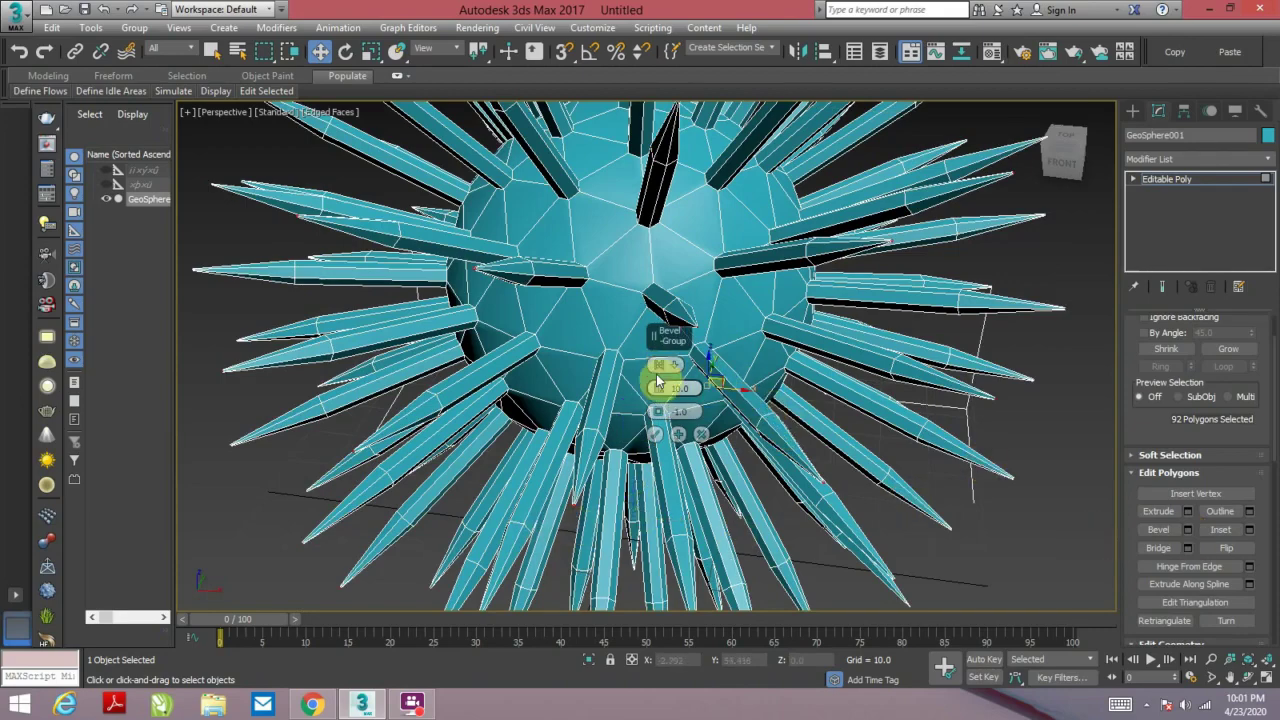
drag(661, 394, 664, 432)
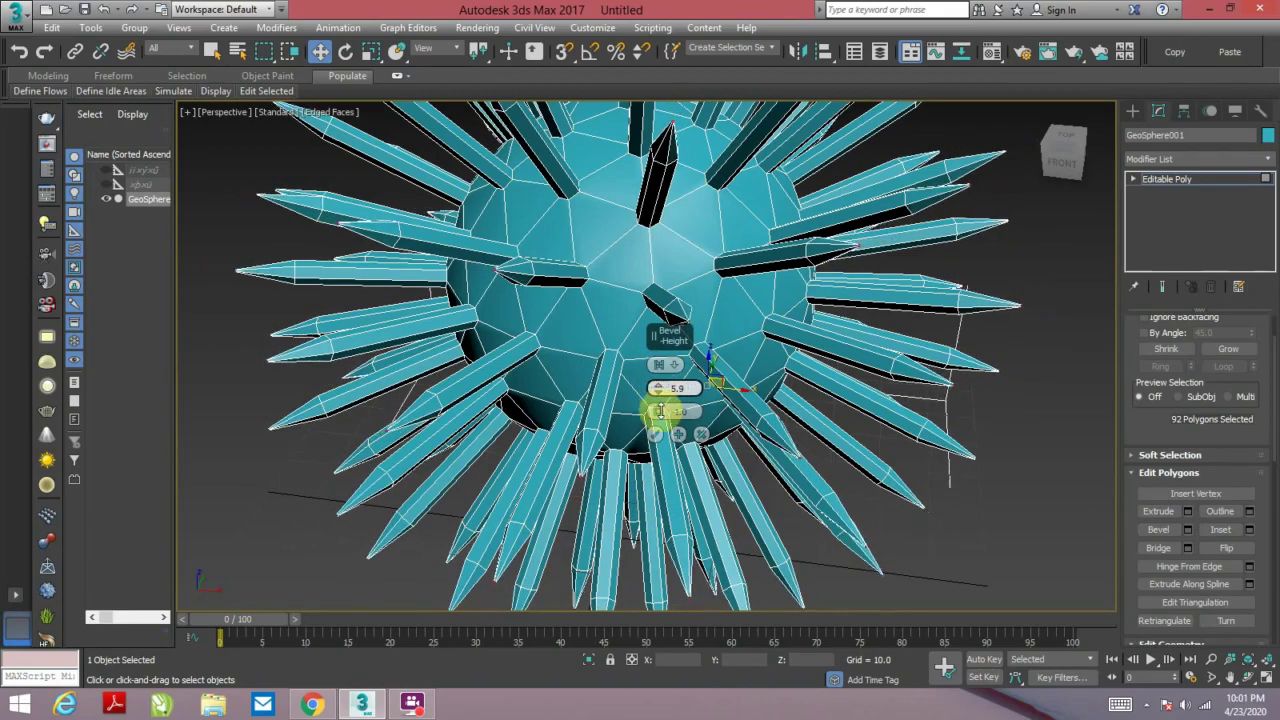
drag(663, 437, 663, 443)
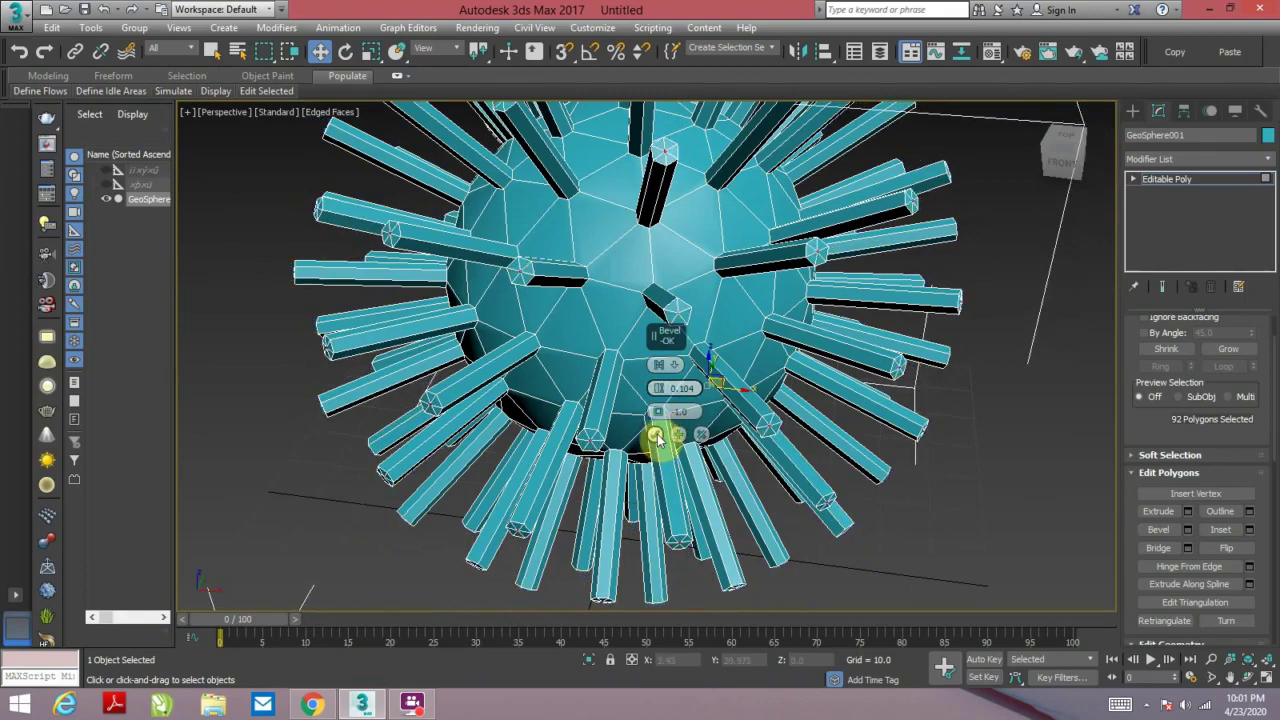
drag(658, 415, 643, 434)
alt+middle_drag(643, 434, 553, 470)
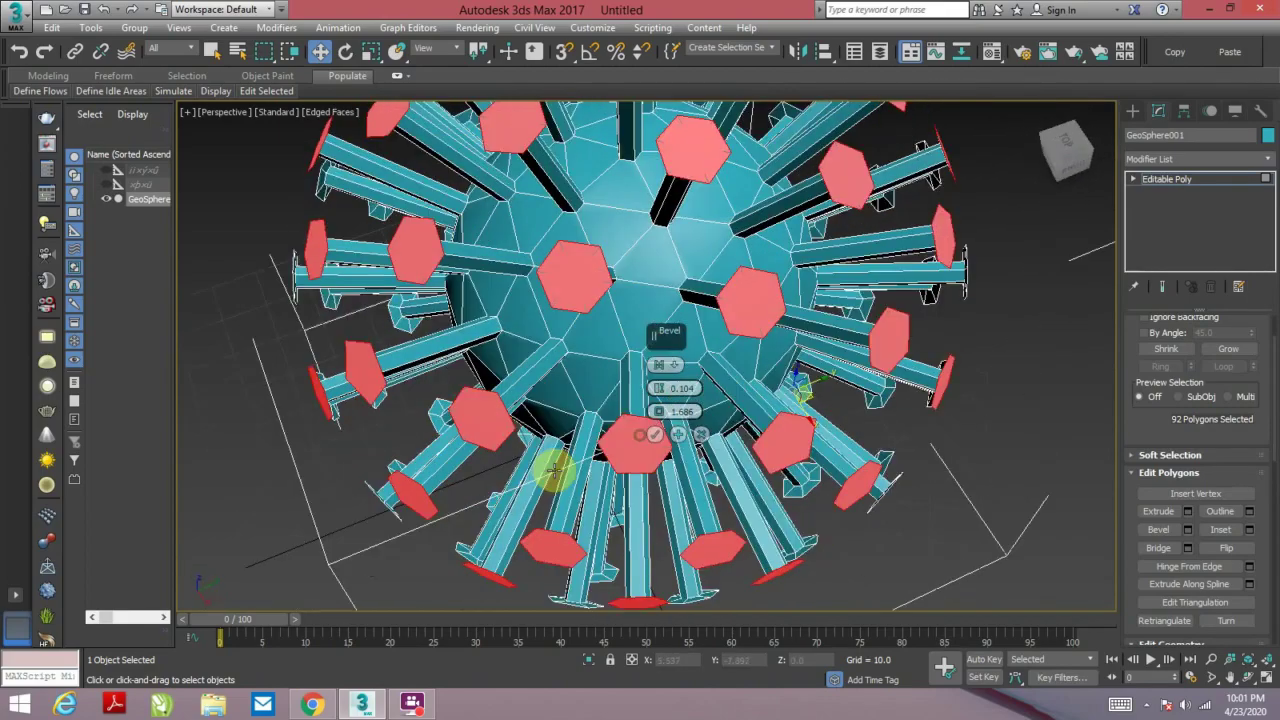
mouse_move(417, 392)
alt+middle_down()
mouse_move(357, 366)
mouse_move(380, 357)
mouse_move(665, 420)
alt+middle_up()
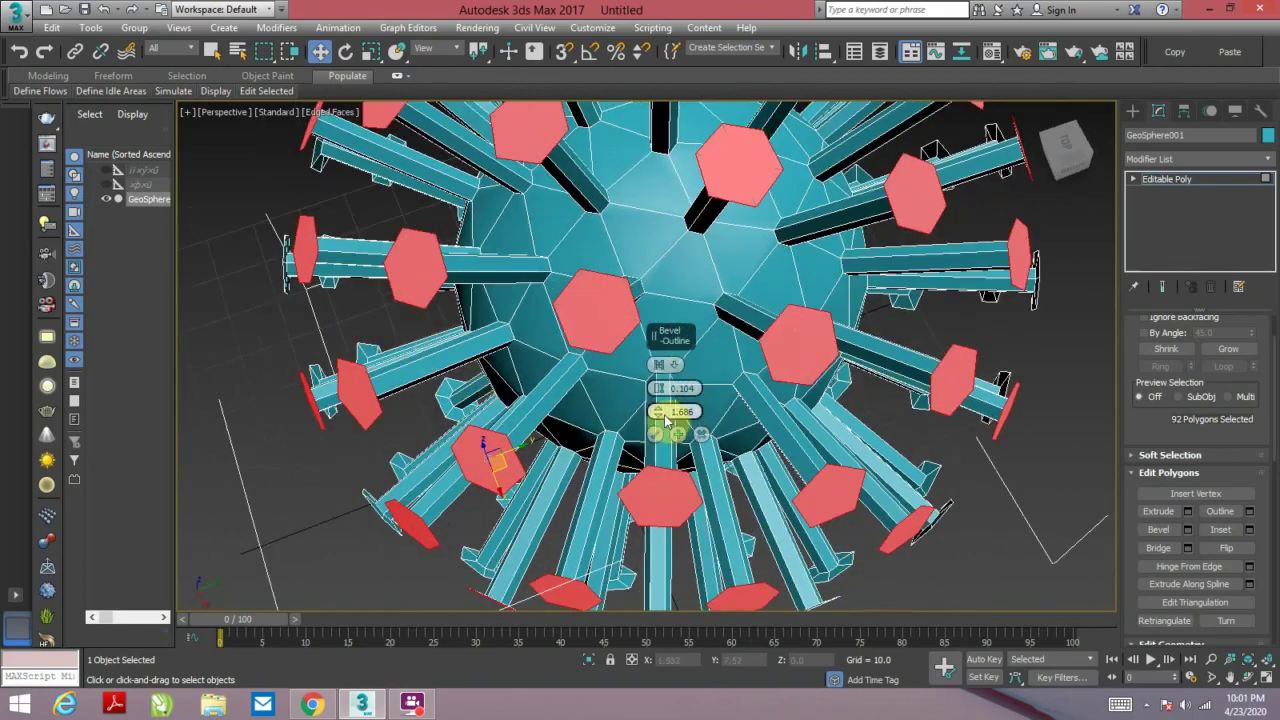
mouse_move(657, 388)
mouse_down()
mouse_move(656, 364)
mouse_move(658, 406)
mouse_up()
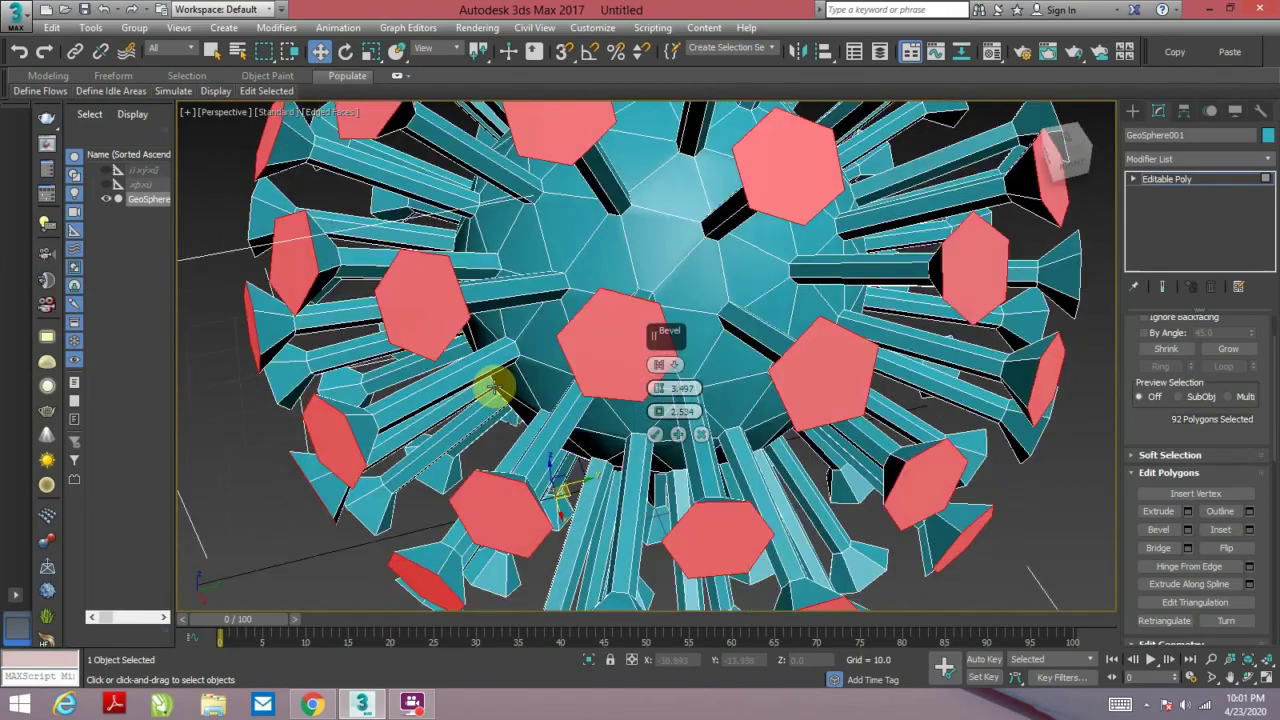
- Fine-tune and commit the bevel at 2.79 height and 1.827 outline
mouse_move(521, 421)
alt+middle_down()
mouse_move(505, 398)
mouse_move(509, 449)
mouse_move(491, 443)
mouse_move(514, 463)
mouse_move(503, 494)
mouse_move(509, 434)
mouse_move(486, 417)
mouse_move(540, 445)
mouse_move(457, 391)
mouse_move(470, 360)
mouse_move(457, 323)
mouse_move(525, 398)
alt+middle_up()
scroll(508, 447, up, 3)
scroll(508, 452, down, 5)
scroll(470, 360, up, 2)
scroll(525, 398, up, 2)
scroll(525, 398, up, 3)
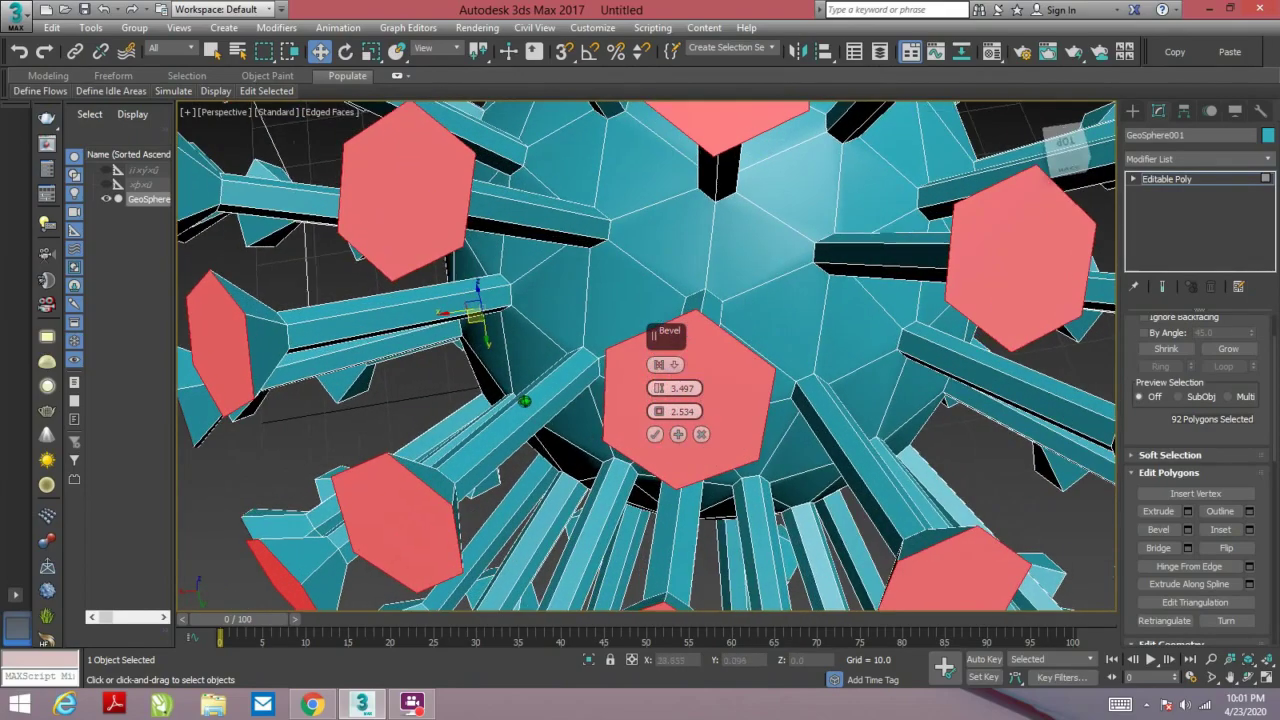
drag(663, 418, 608, 410)
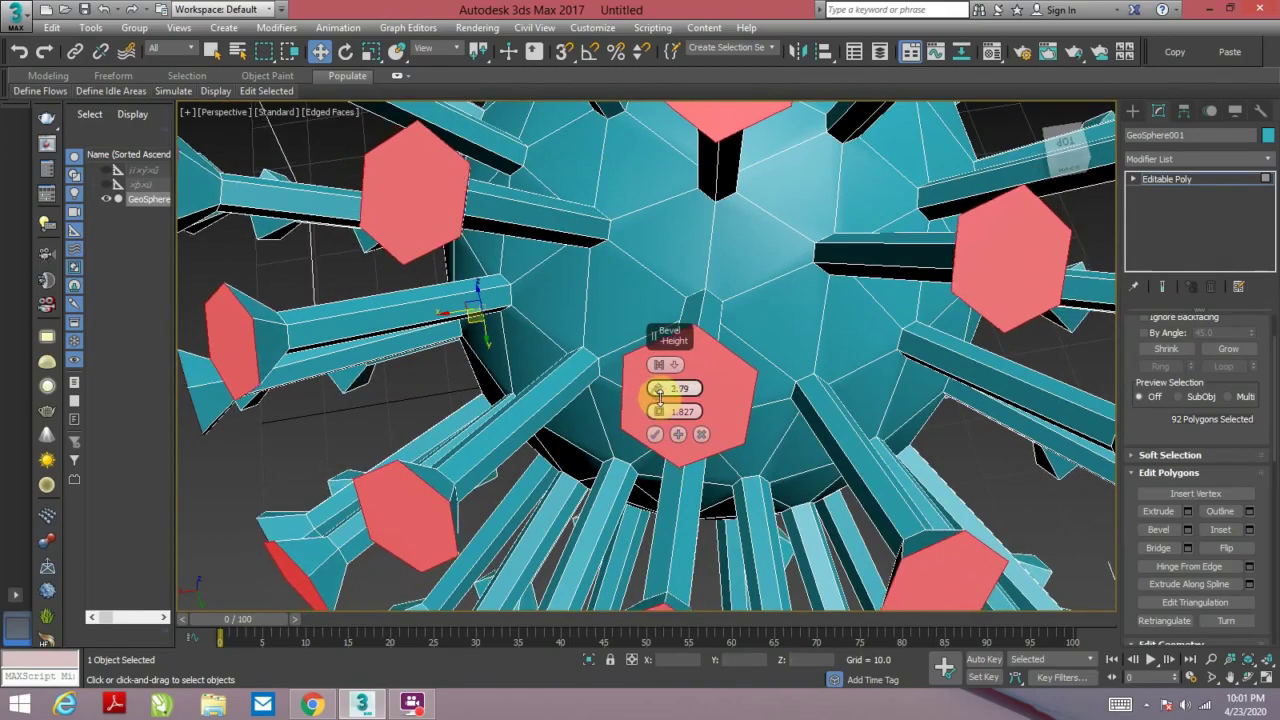
click(655, 435)
scroll(640, 430, down, 5)
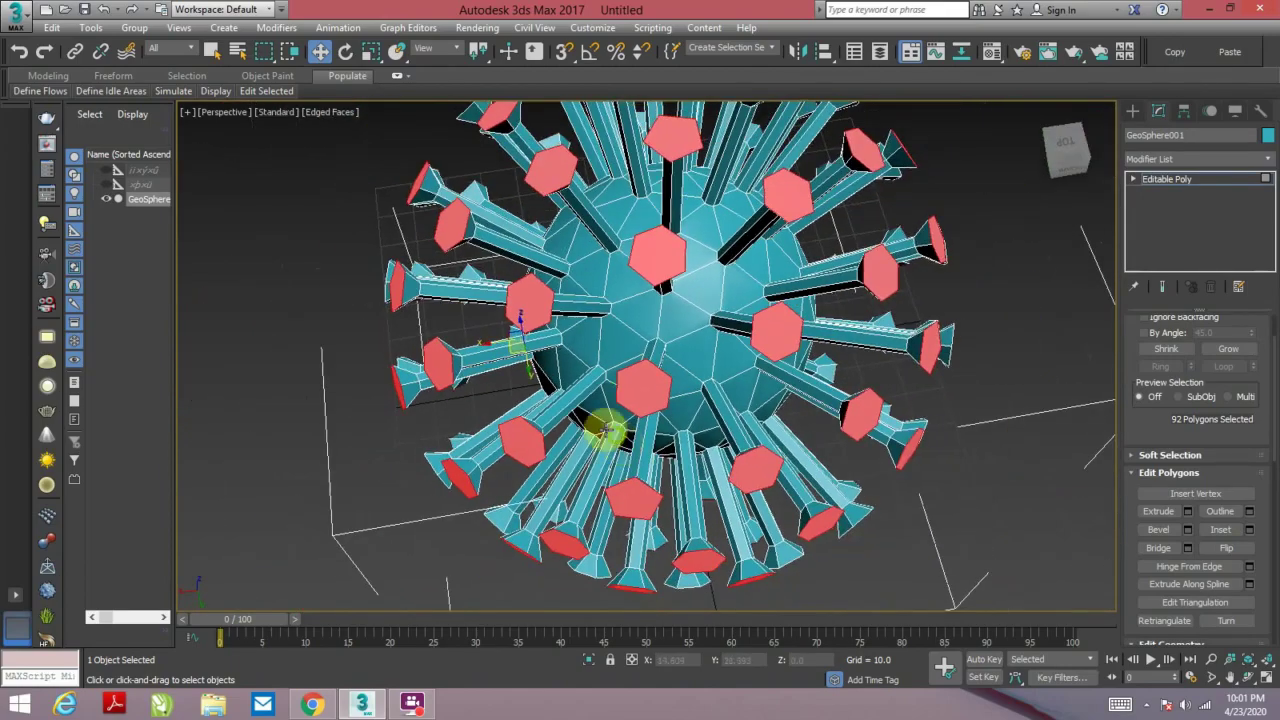
mouse_move(600, 428)
alt+middle_down()
mouse_move(593, 383)
mouse_move(651, 443)
mouse_move(771, 349)
mouse_move(624, 383)
mouse_move(1095, 527)
alt+middle_up()
scroll(624, 383, up, 3)
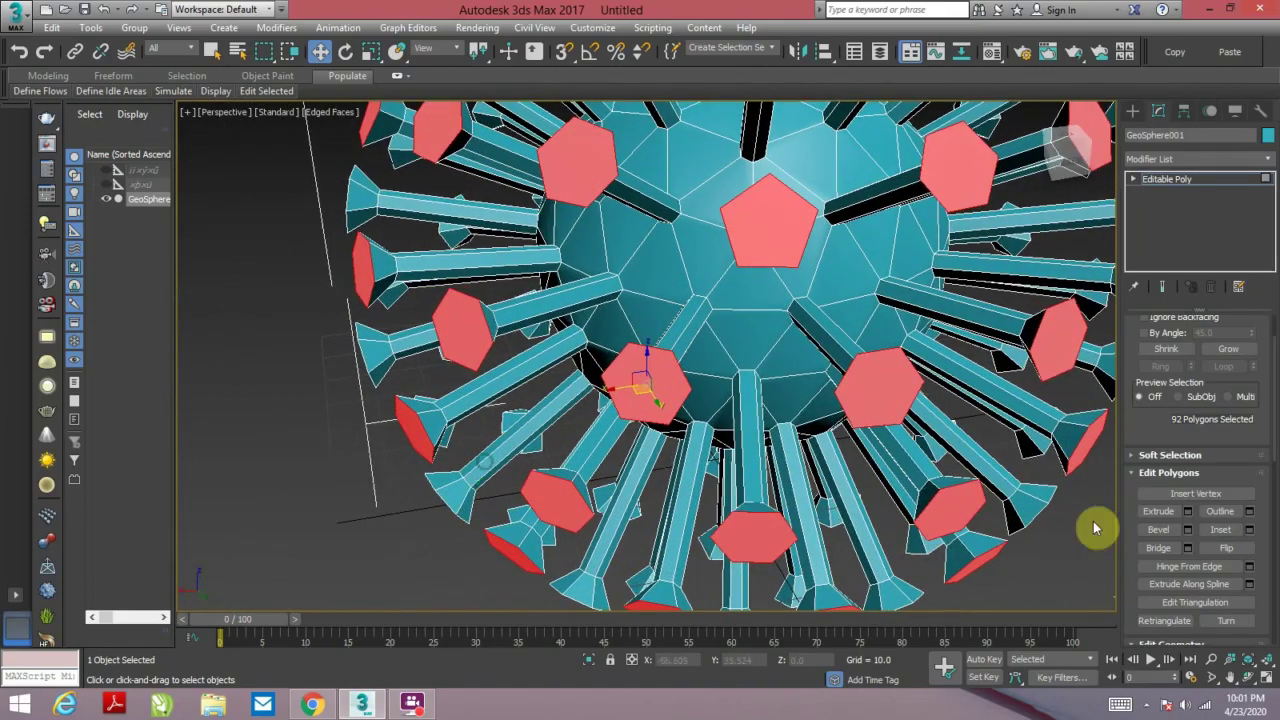
- Inset the flared spike caps by 0.152, leaving a thin rim on each tip
right_click(757, 358)
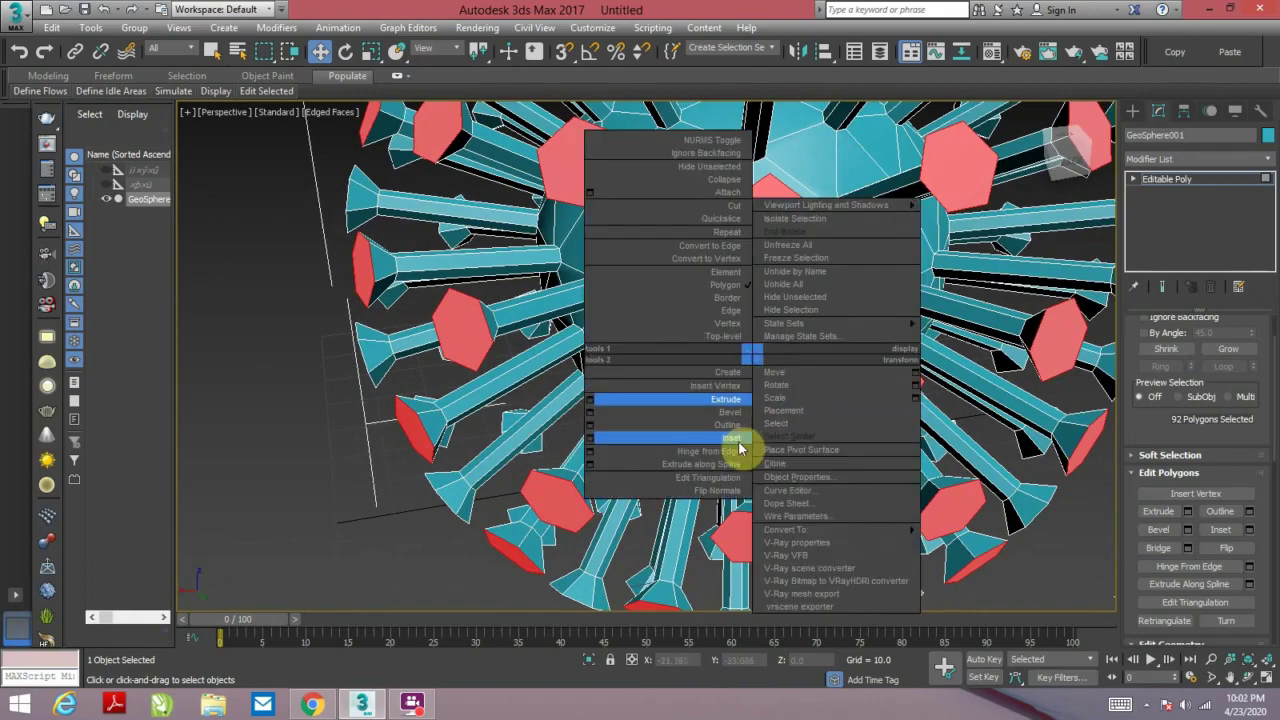
click(590, 438)
alt+middle_drag(563, 443, 597, 389)
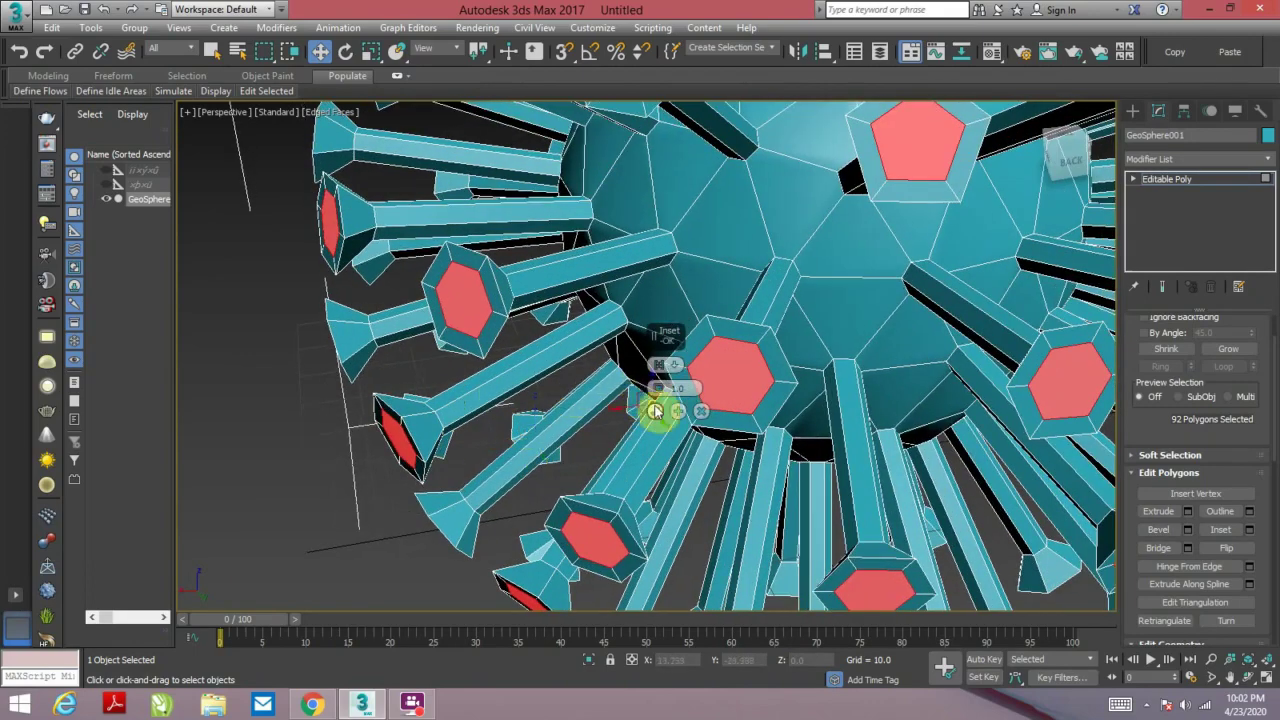
drag(657, 389, 659, 396)
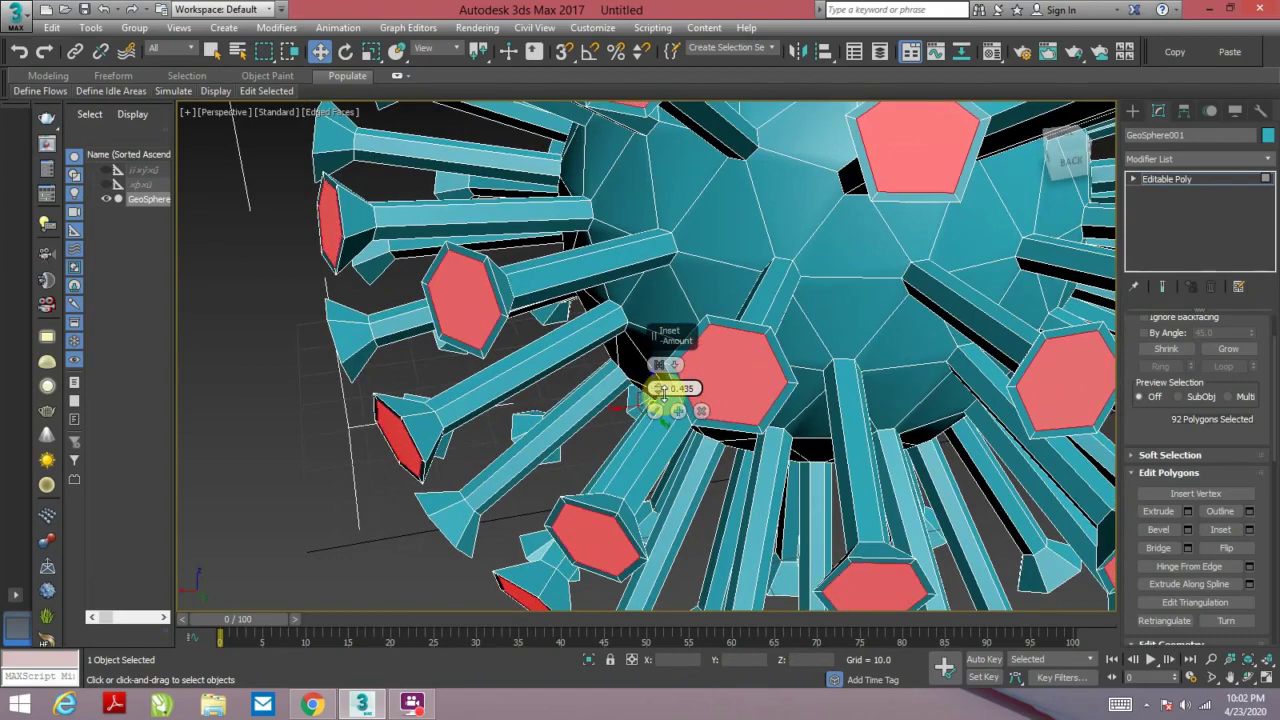
drag(664, 397, 664, 396)
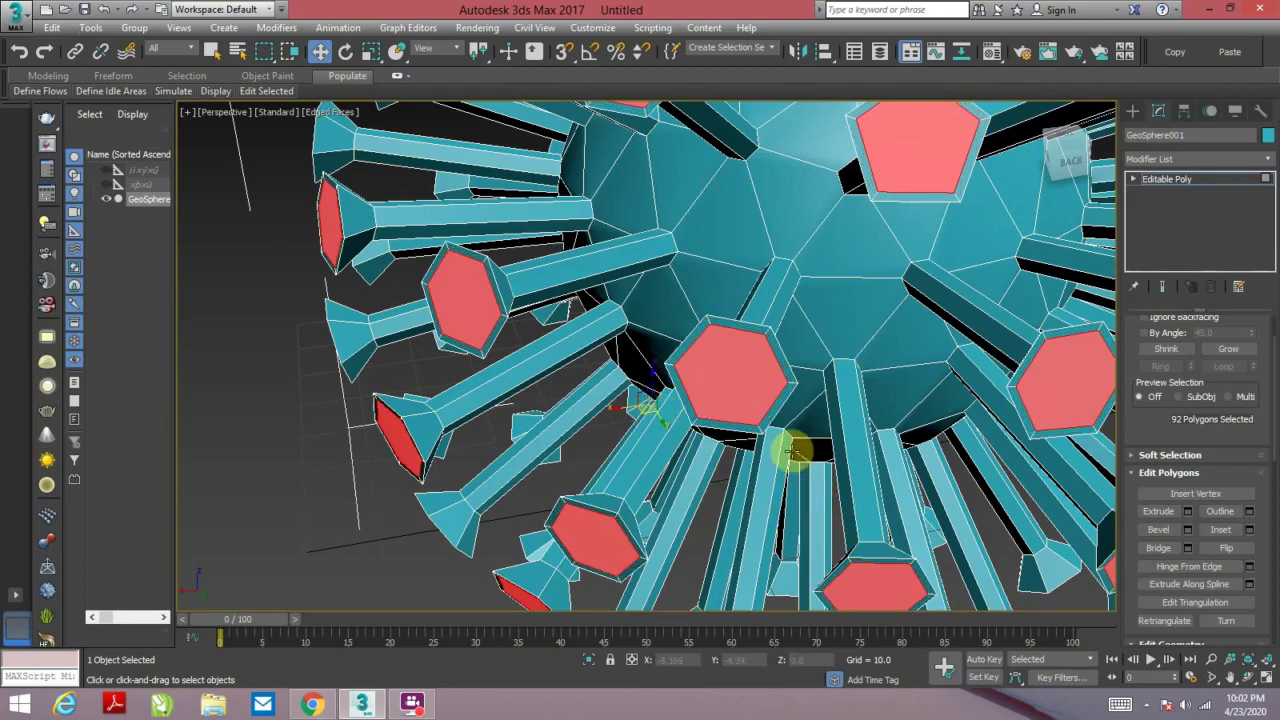
mouse_move(793, 452)
alt+middle_down()
mouse_move(780, 491)
mouse_move(754, 509)
mouse_move(557, 497)
mouse_move(558, 482)
alt+middle_up()
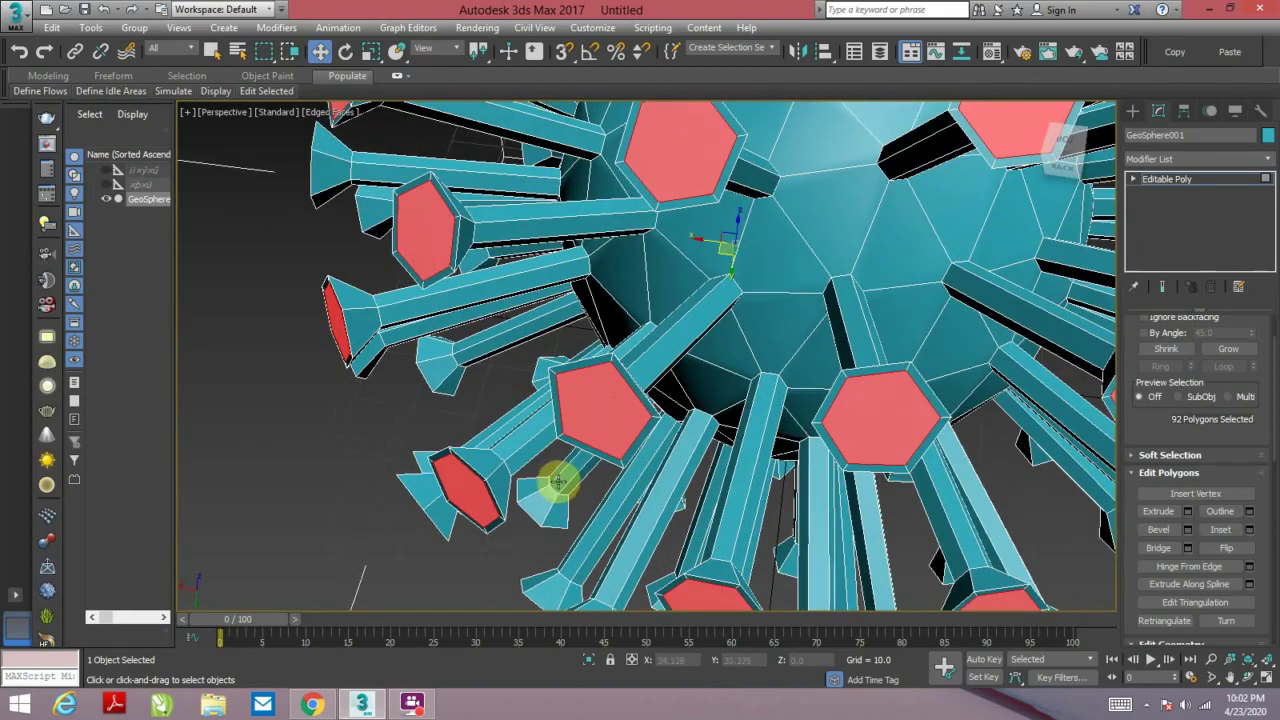
alt+middle_drag(480, 480, 513, 444)
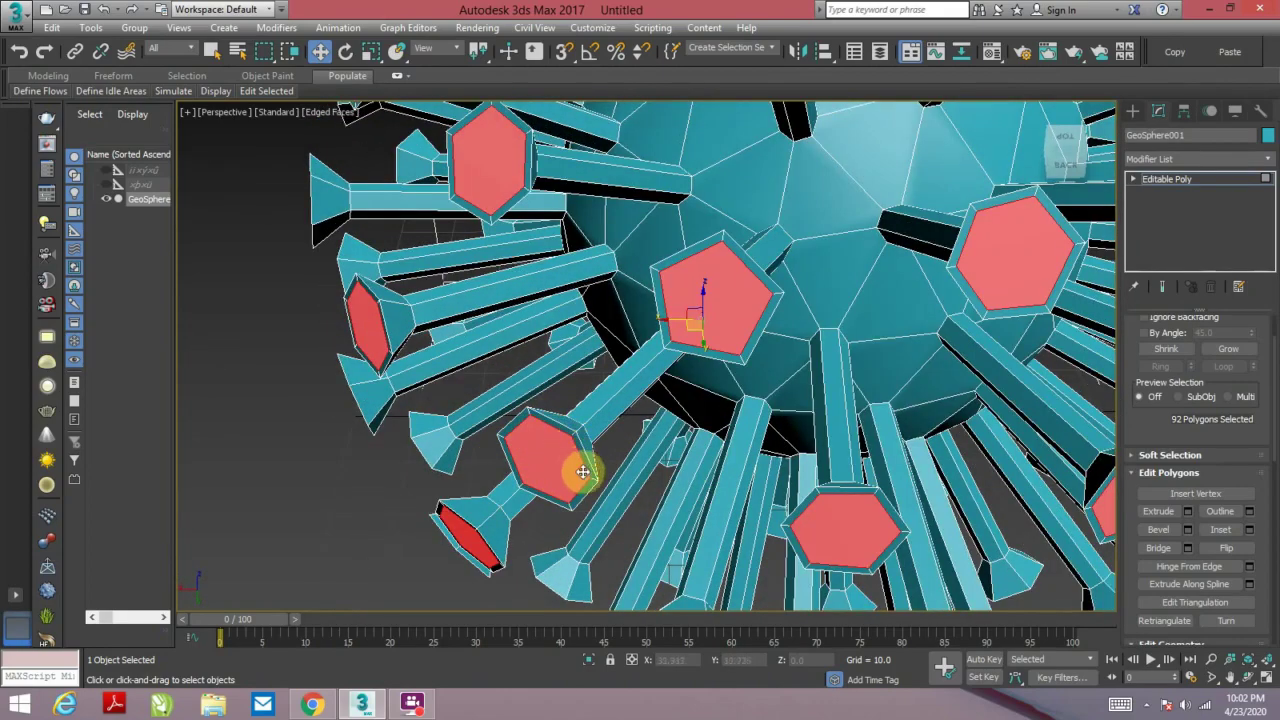
click(603, 433)
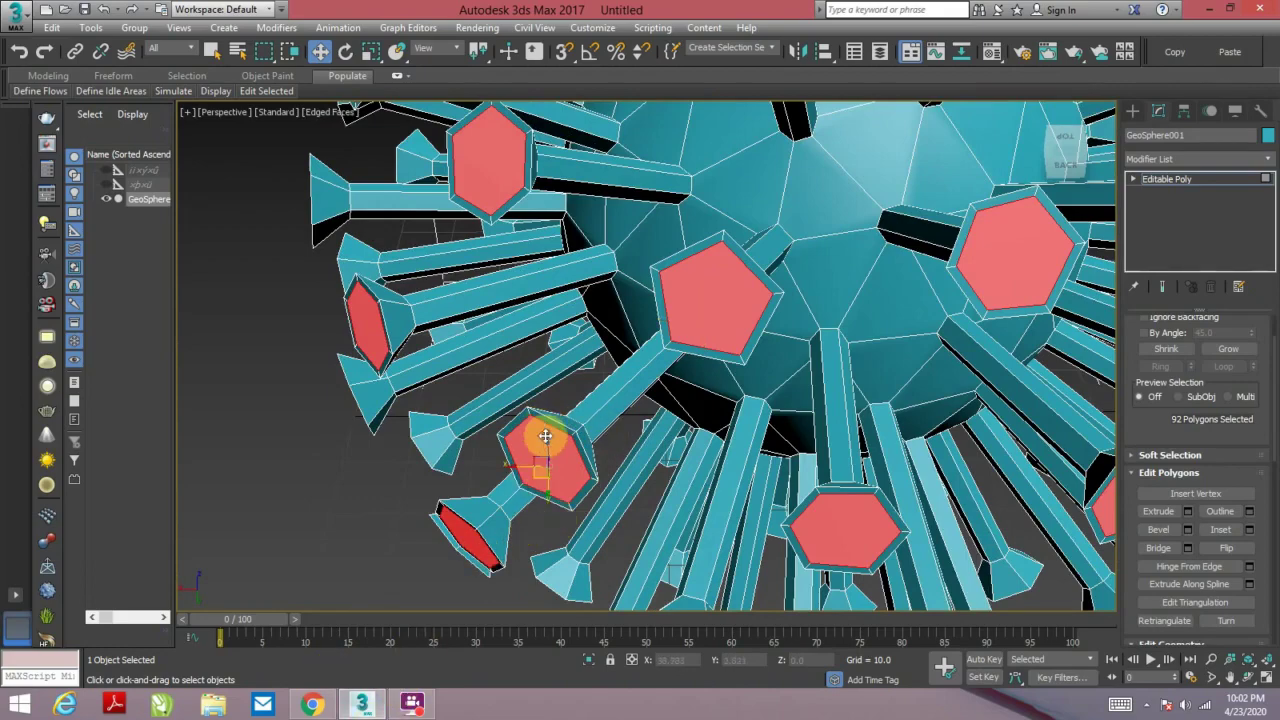
scroll(590, 438, up, 2)
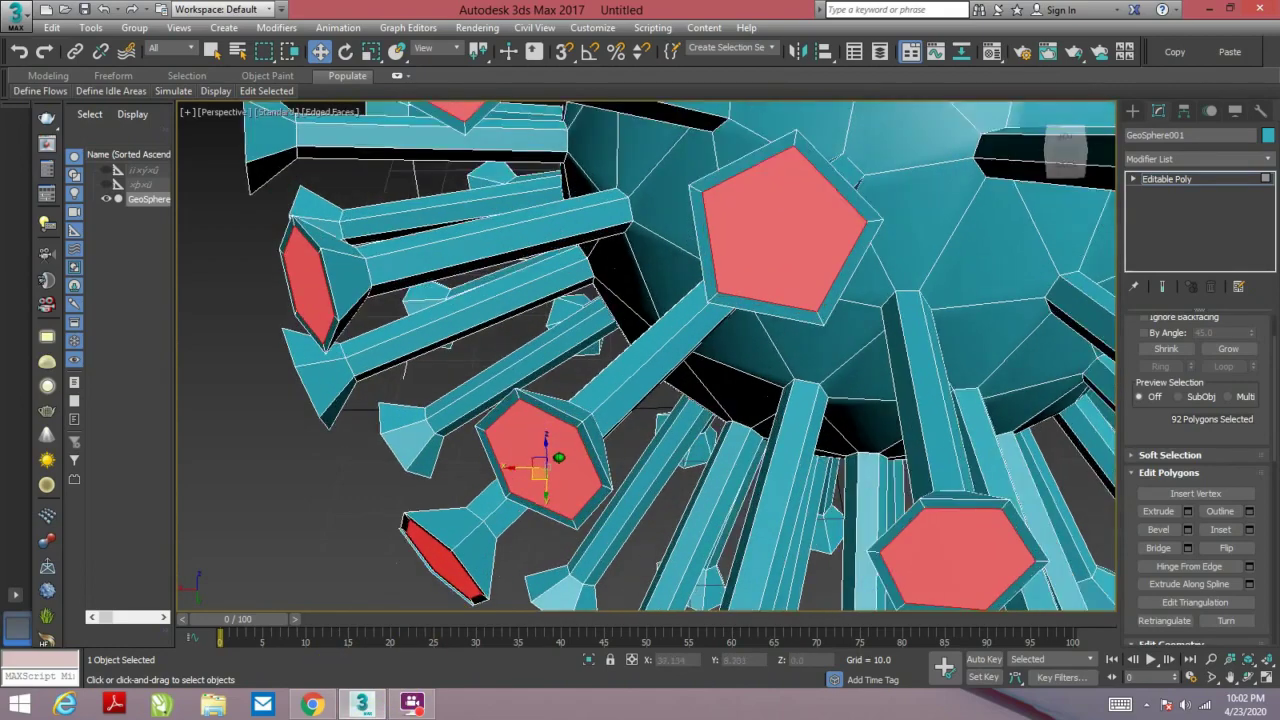
scroll(558, 458, up, 3)
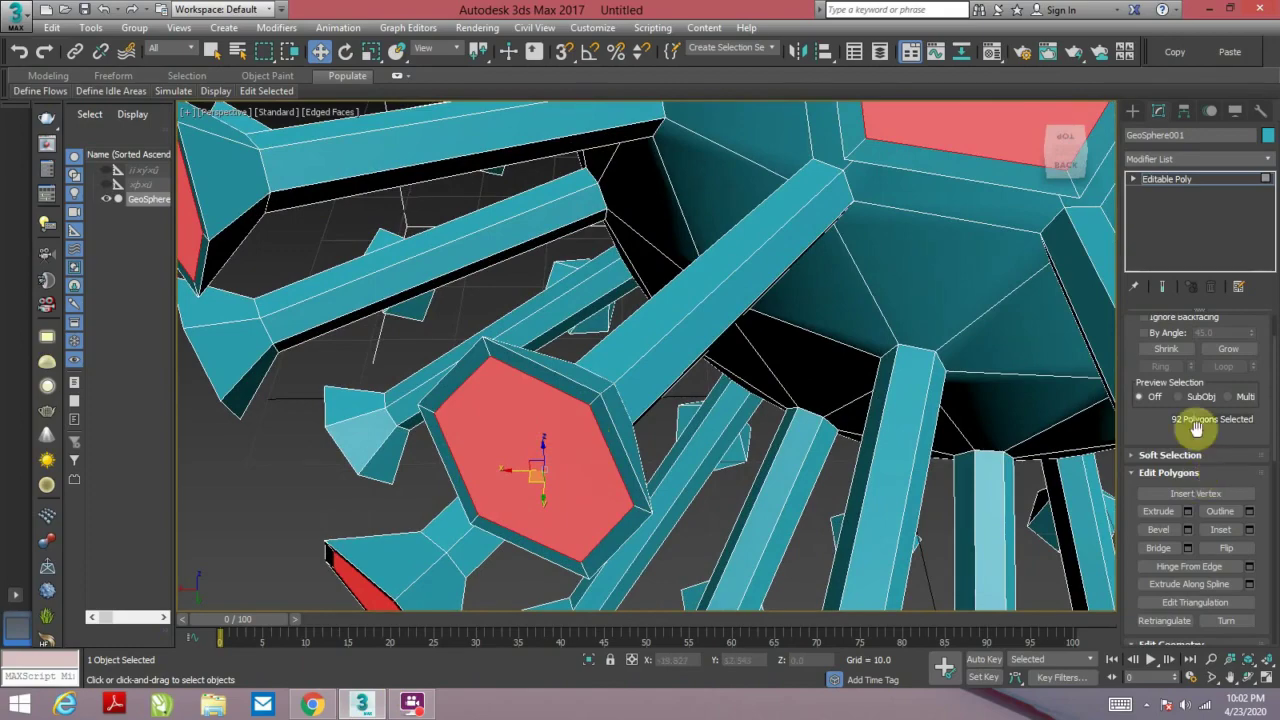
- Try an Extrude on the selected tip faces, then cancel it
click(1188, 512)
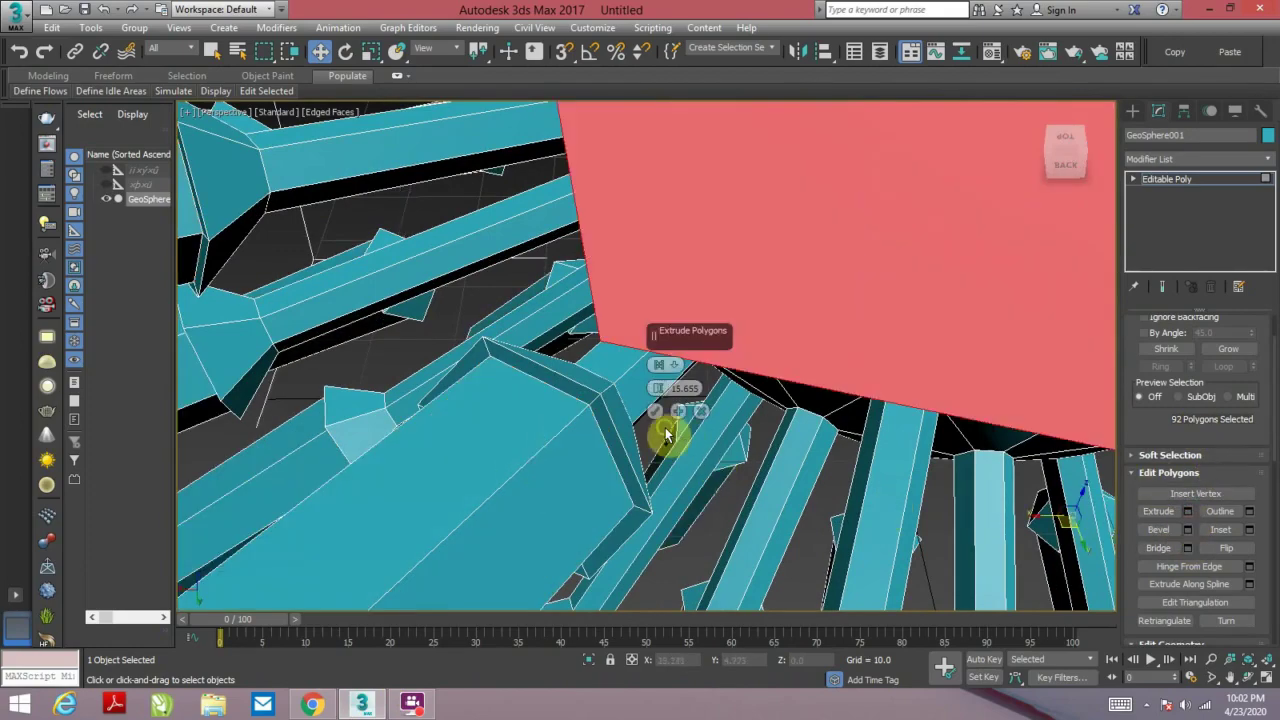
scroll(668, 440, down, 4)
drag(658, 398, 673, 490)
mouse_move(673, 490)
alt+middle_down()
mouse_move(629, 517)
mouse_move(669, 423)
alt+middle_up()
click(703, 412)
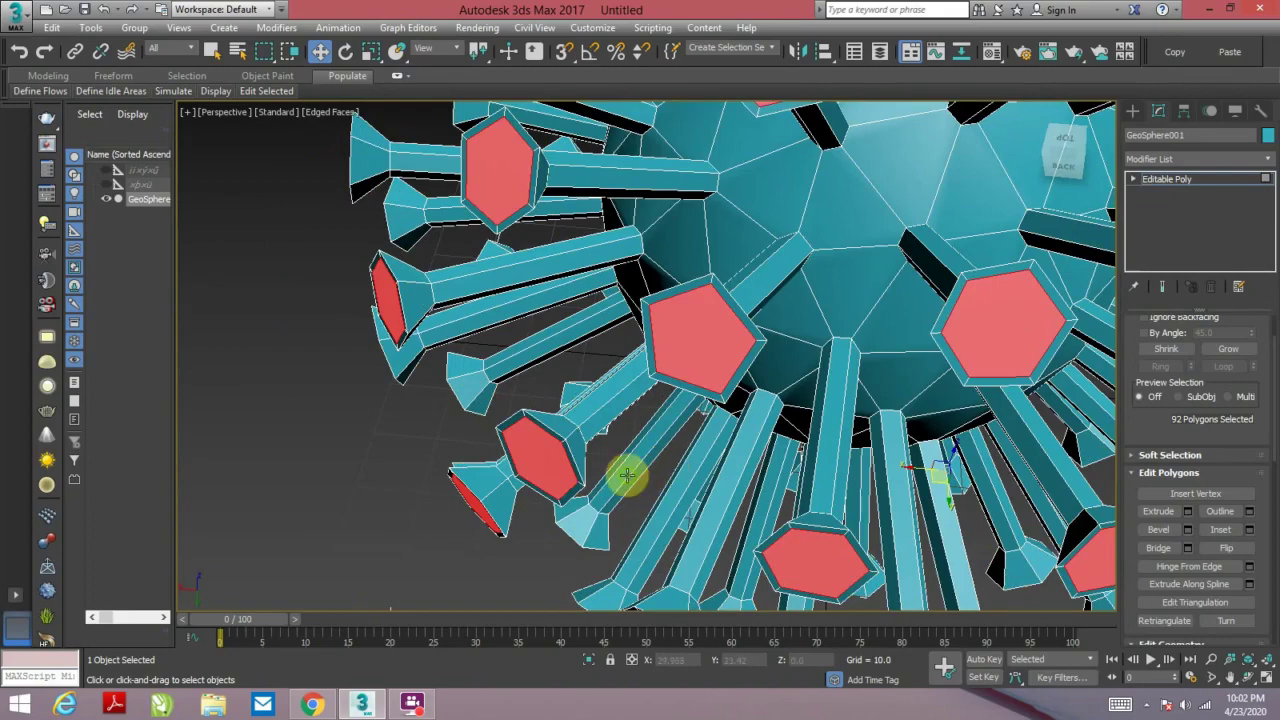
- Bevel the tip faces with Height -2.158 and Outline -1.708 to hollow the caps
scroll(627, 476, up, 3)
click(1187, 529)
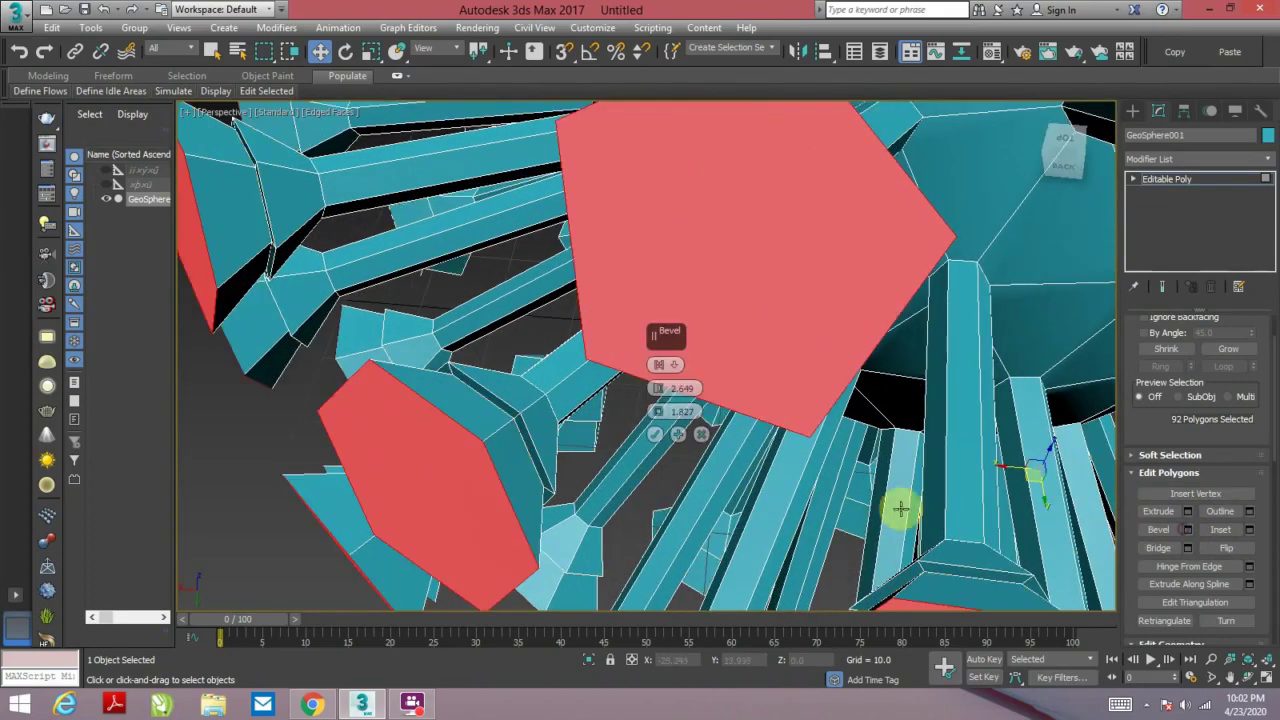
mouse_move(655, 397)
mouse_down()
mouse_move(659, 411)
mouse_move(514, 429)
mouse_up()
alt+middle_drag(514, 429, 609, 363)
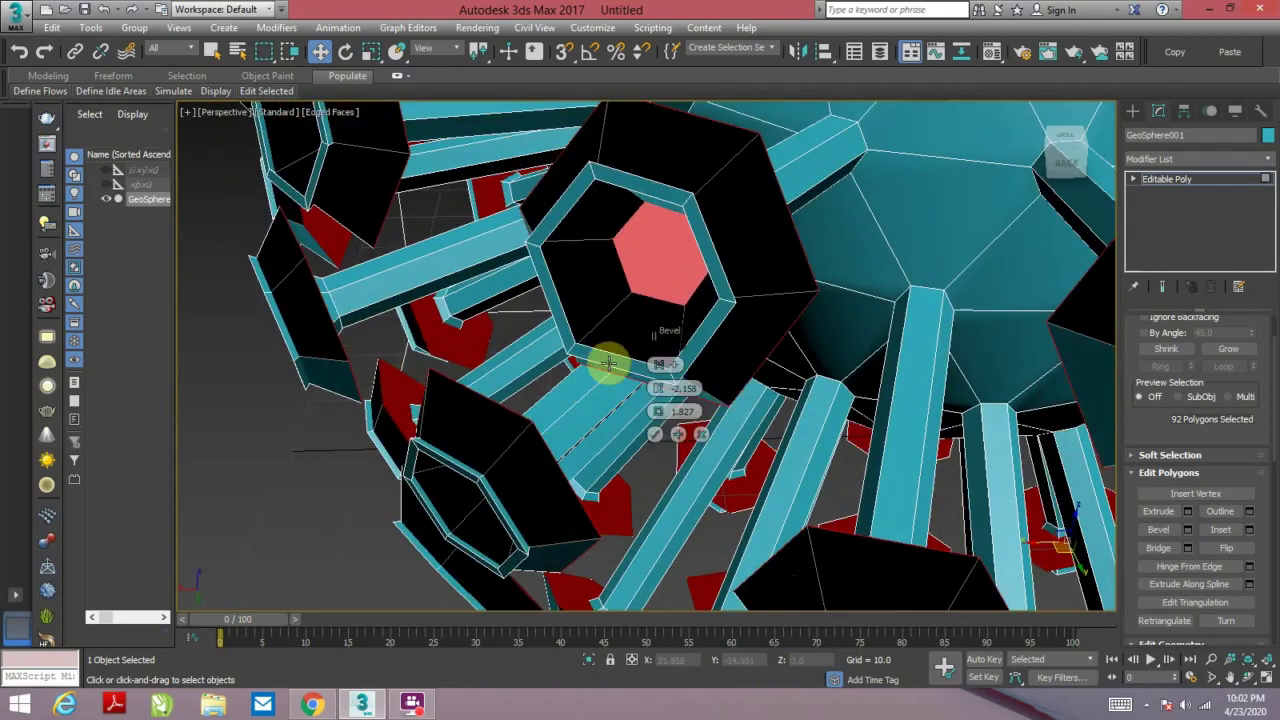
scroll(609, 363, up, 3)
alt+middle_drag(789, 288, 617, 437)
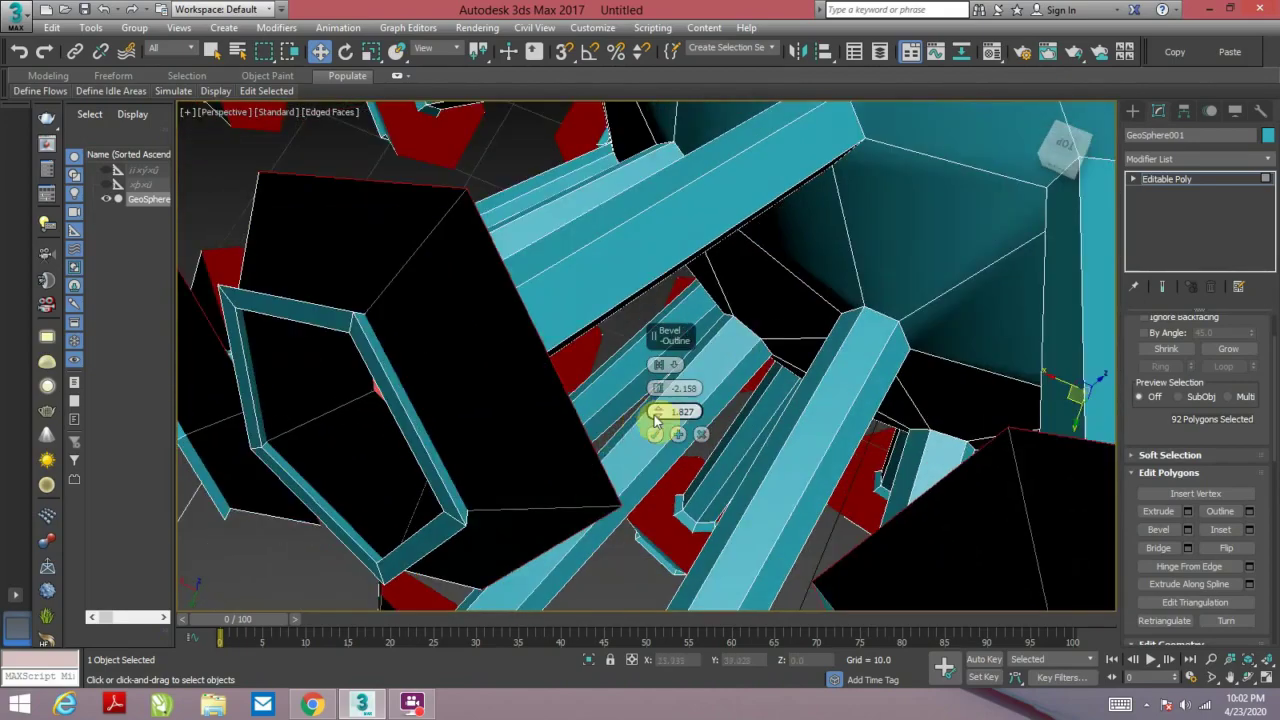
drag(658, 418, 662, 433)
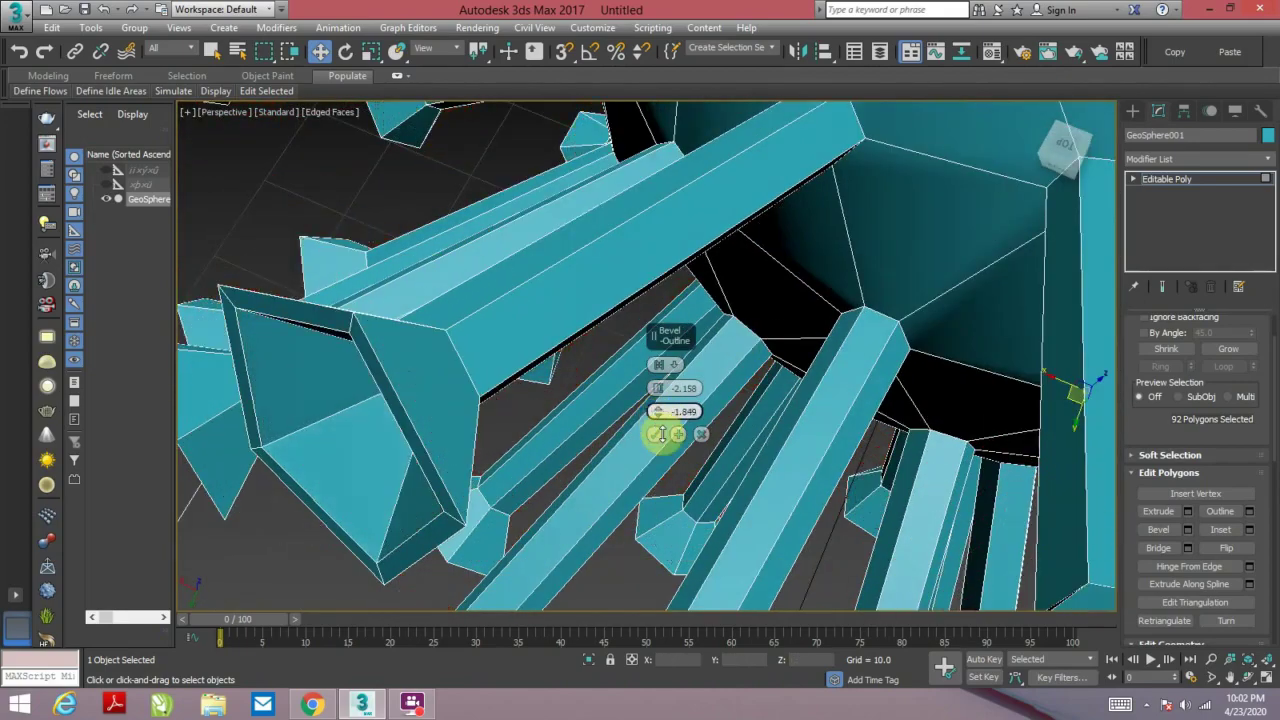
alt+middle_drag(491, 401, 504, 382)
scroll(598, 352, up, 2)
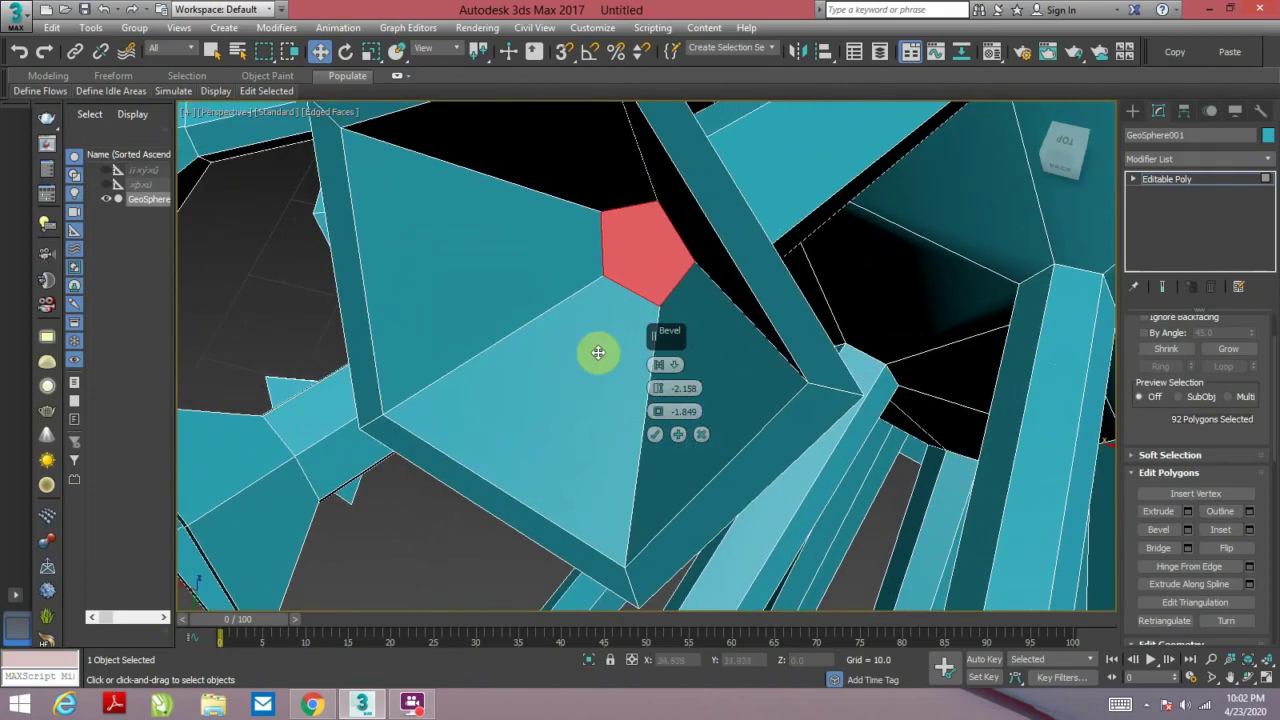
drag(655, 411, 656, 411)
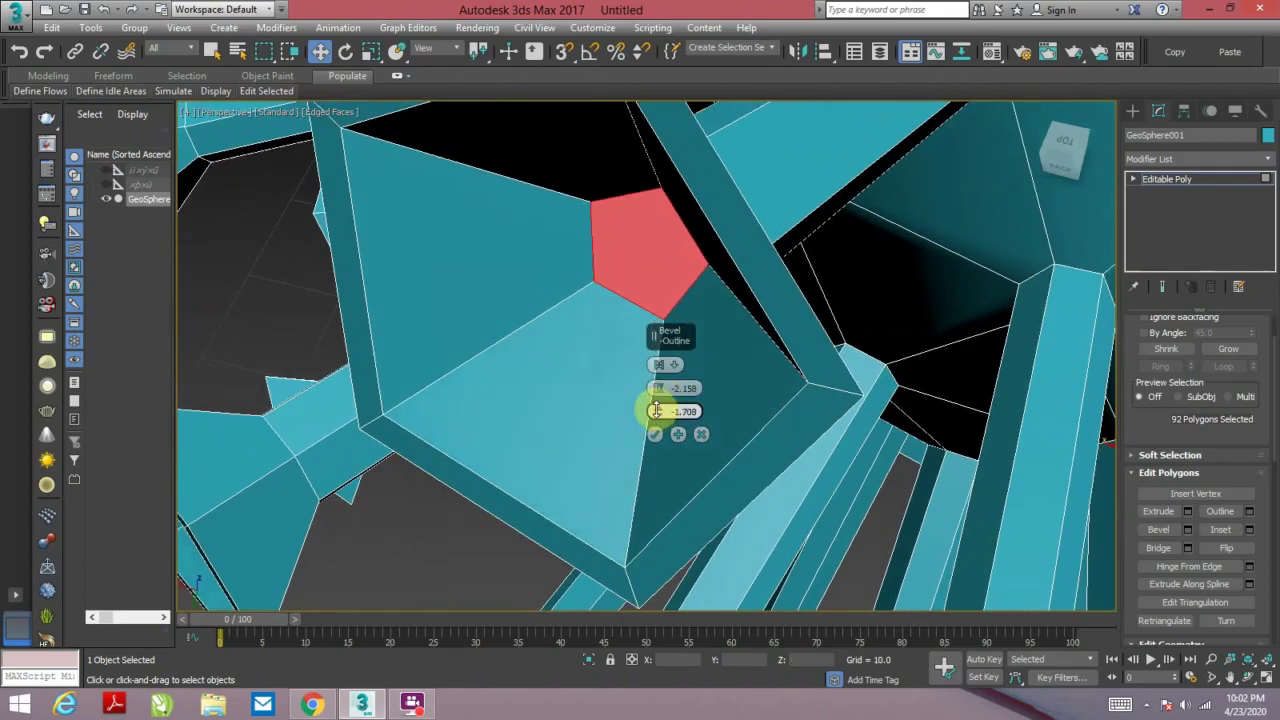
click(653, 435)
scroll(651, 389, down, 5)
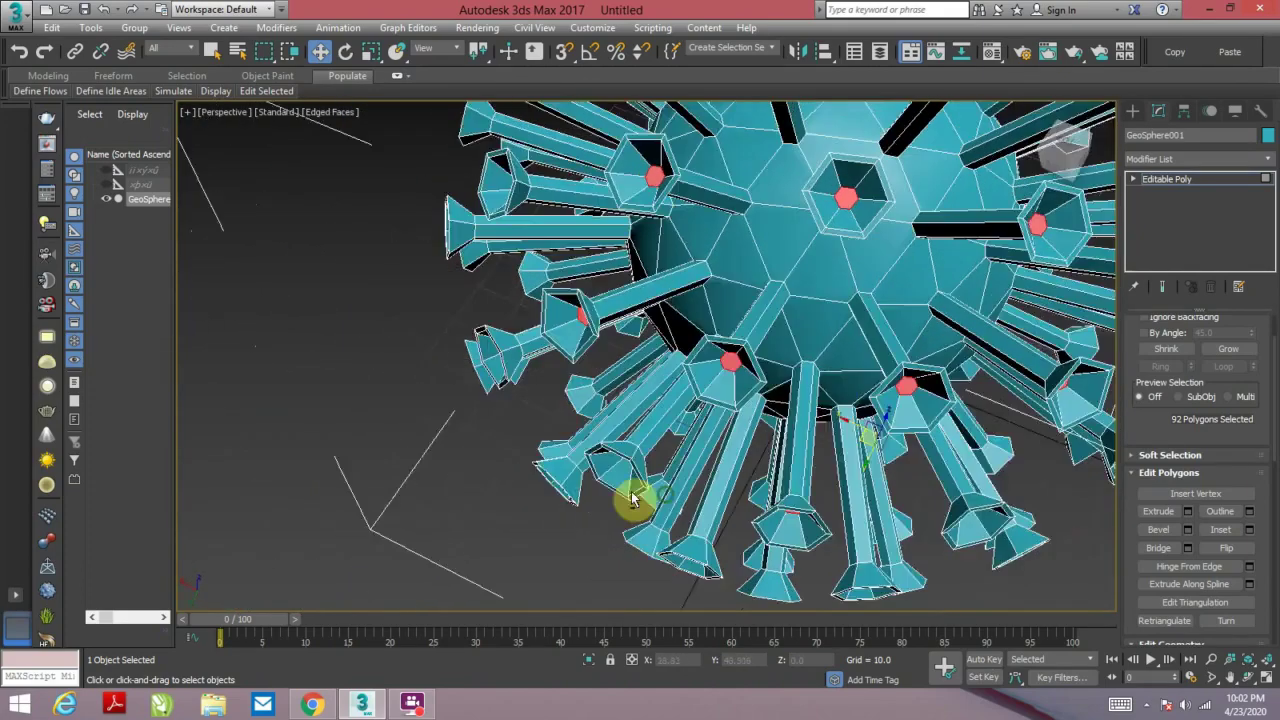
- Deselect the GeoSphere and orbit around the finished spiky ball to a level side view
mouse_move(583, 477)
alt+middle_down()
mouse_move(529, 434)
mouse_move(466, 466)
mouse_move(450, 500)
mouse_move(597, 443)
mouse_move(706, 437)
mouse_move(714, 409)
mouse_move(694, 369)
mouse_move(689, 420)
mouse_move(615, 349)
mouse_move(640, 430)
alt+middle_up()
scroll(643, 434, down, 5)
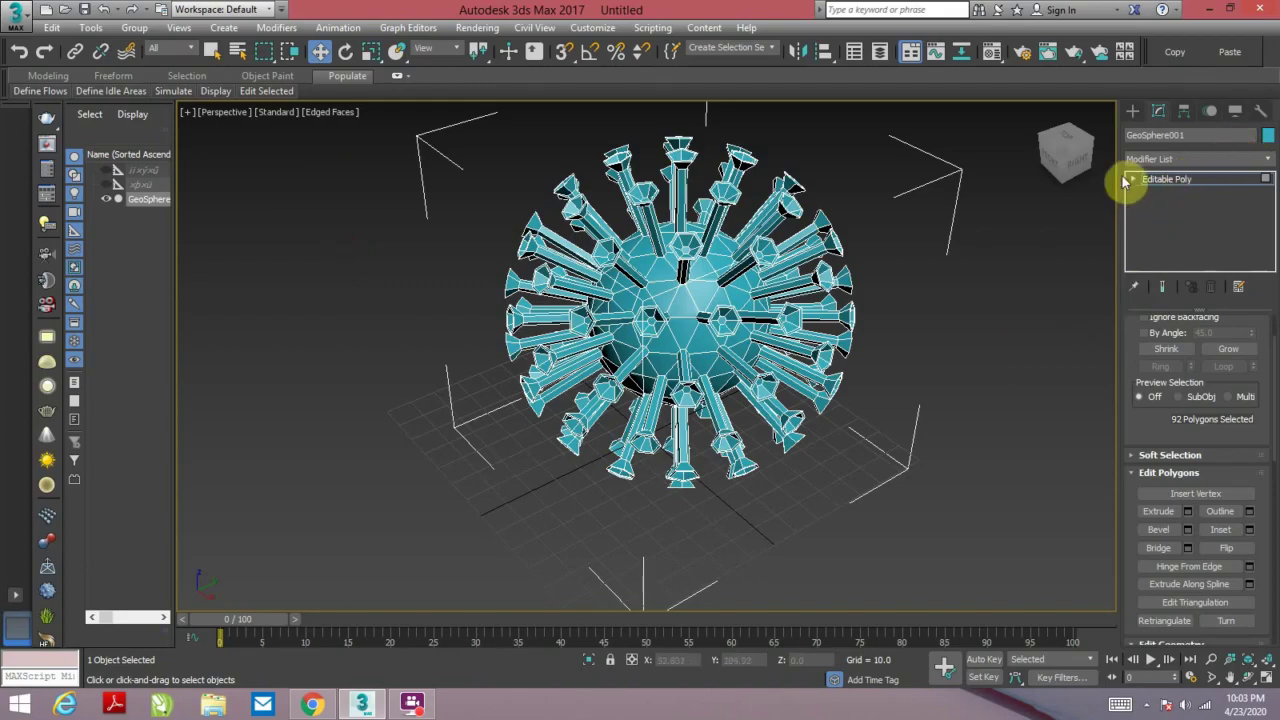
click(1134, 111)
click(989, 272)
mouse_move(989, 272)
alt+middle_down()
mouse_move(802, 391)
mouse_move(717, 280)
mouse_move(760, 309)
mouse_move(811, 291)
mouse_move(797, 280)
alt+middle_up()
scroll(715, 311, up, 5)
scroll(780, 330, down, 4)
scroll(757, 365, down, 2)
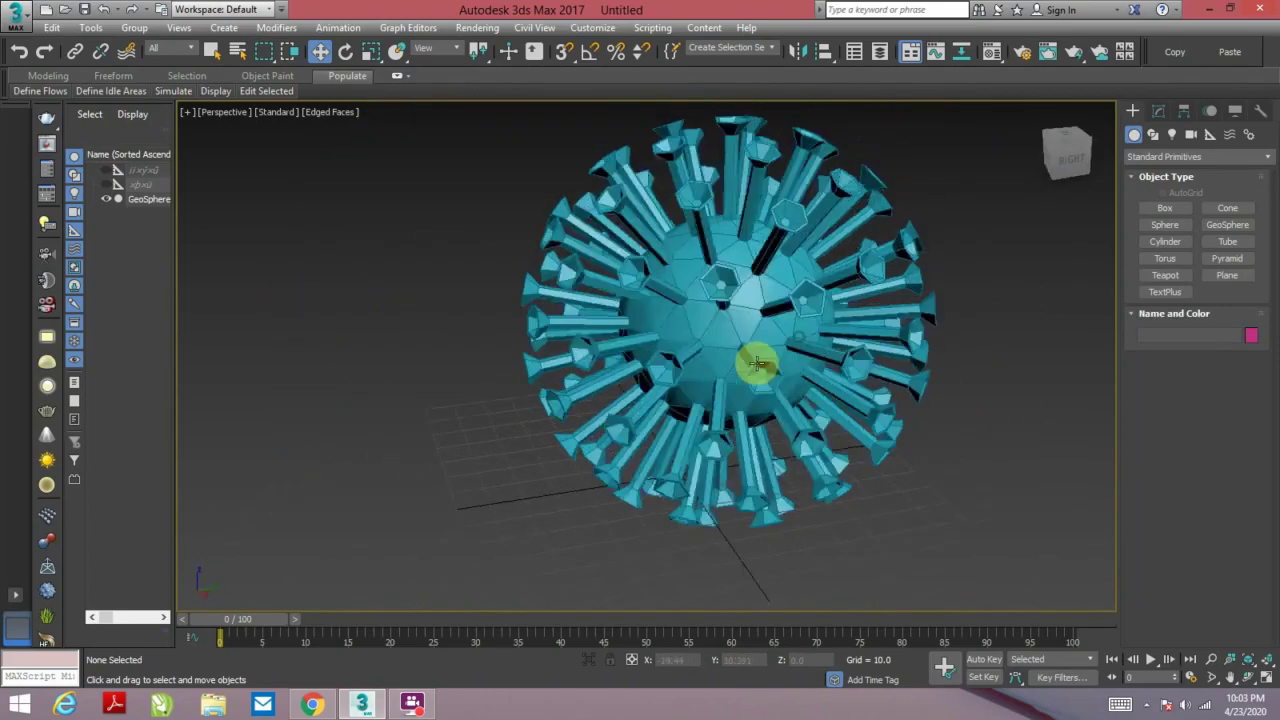
mouse_move(757, 365)
alt+middle_down()
mouse_move(740, 386)
mouse_move(646, 374)
mouse_move(606, 346)
mouse_move(609, 317)
mouse_move(686, 340)
mouse_move(714, 414)
mouse_move(809, 366)
mouse_move(729, 386)
alt+middle_up()
scroll(714, 414, up, 1)
scroll(750, 400, up, 3)
scroll(727, 394, up, 2)
- Reselect GeoSphere001 and show its Editable Poly stack in the Modify panel
click(791, 421)
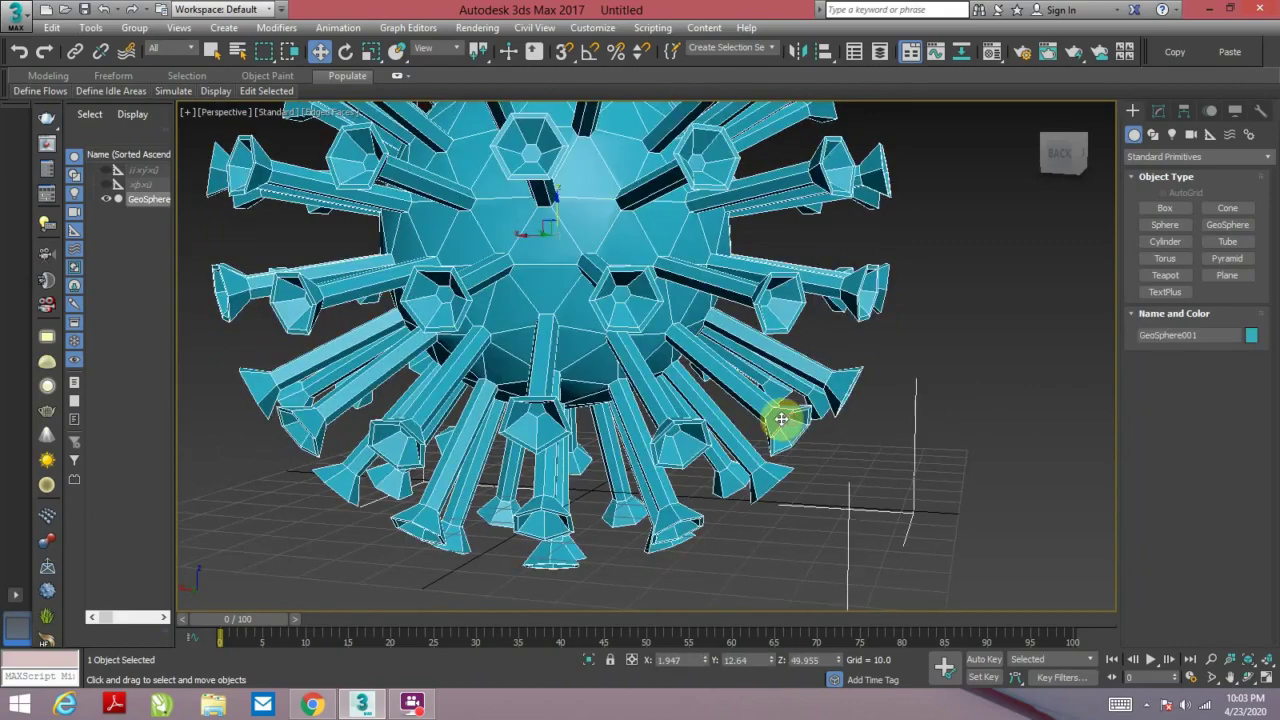
scroll(781, 420, up, 2)
click(1158, 111)
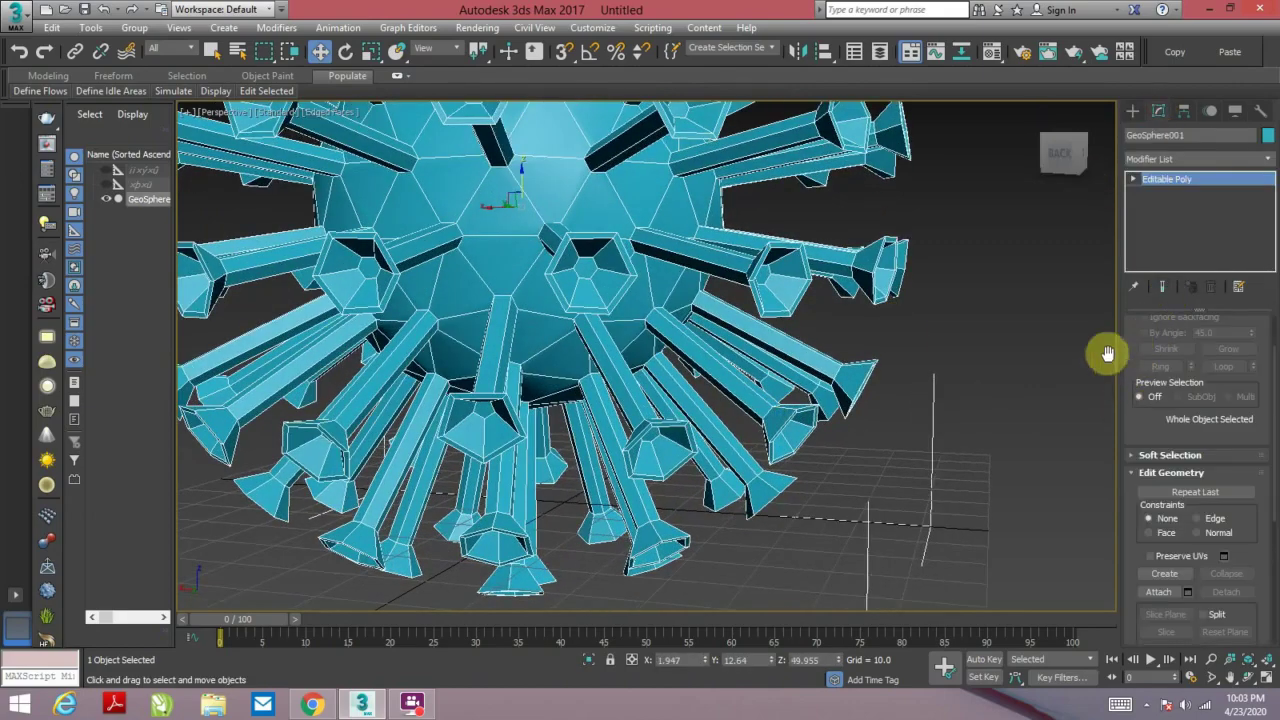
mouse_move(727, 265)
alt+middle_down()
mouse_move(671, 320)
mouse_move(641, 277)
alt+middle_up()
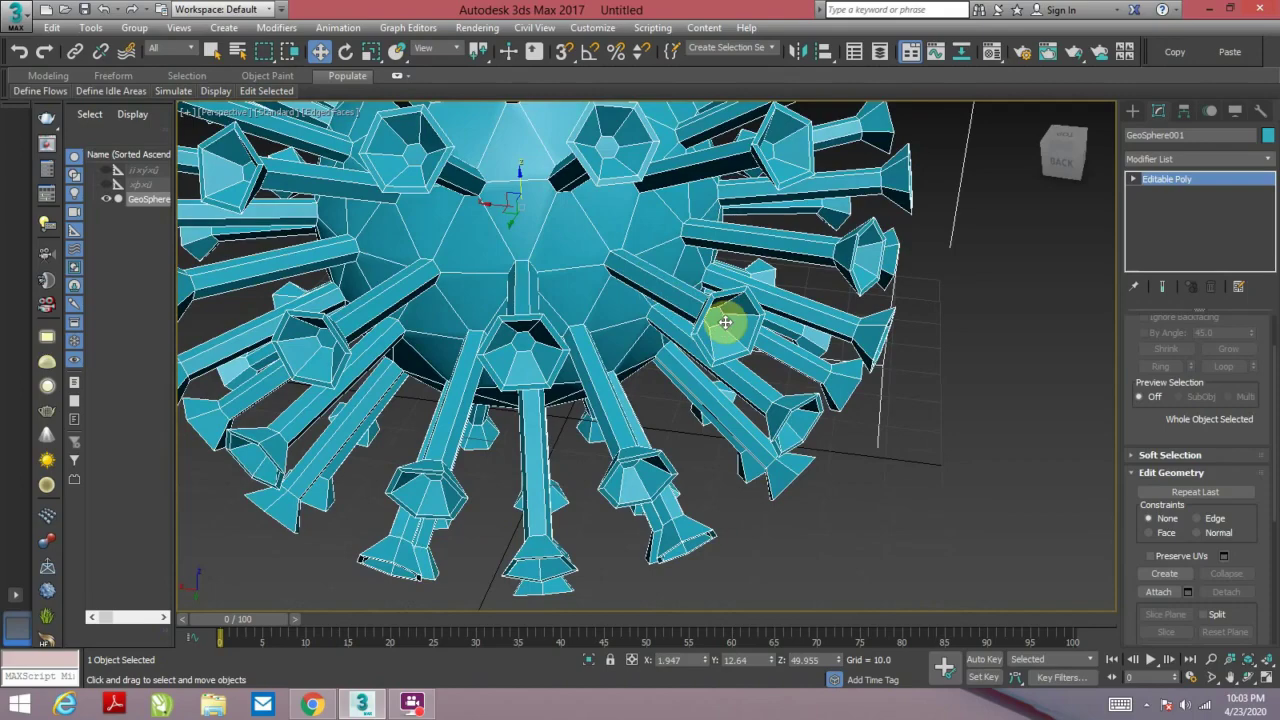
mouse_move(787, 336)
alt+middle_down()
mouse_move(766, 351)
mouse_move(774, 361)
alt+middle_up()
drag(1133, 388, 1158, 433)
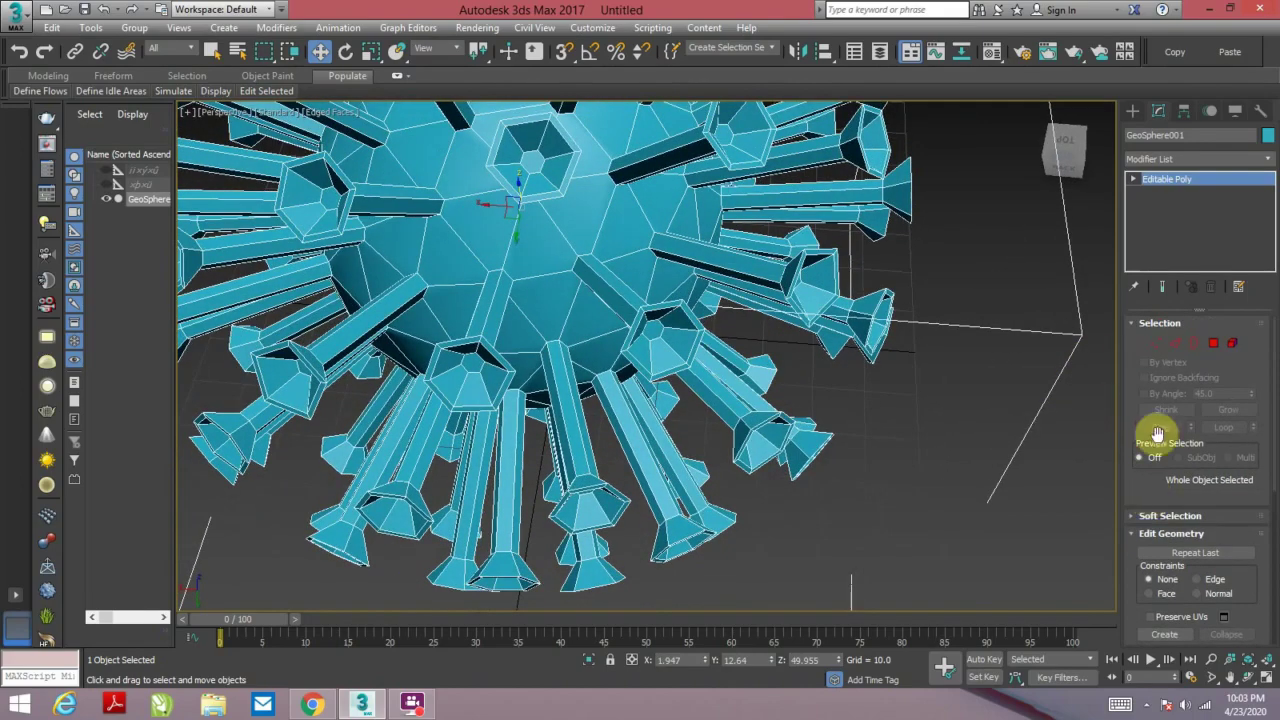
- Switch to Vertex mode and toggle back to a maximized Perspective view with Alt+W
click(1157, 344)
scroll(860, 443, up, 3)
mouse_move(850, 440)
alt+middle_down()
mouse_move(808, 451)
mouse_move(803, 477)
mouse_move(745, 463)
alt+middle_up()
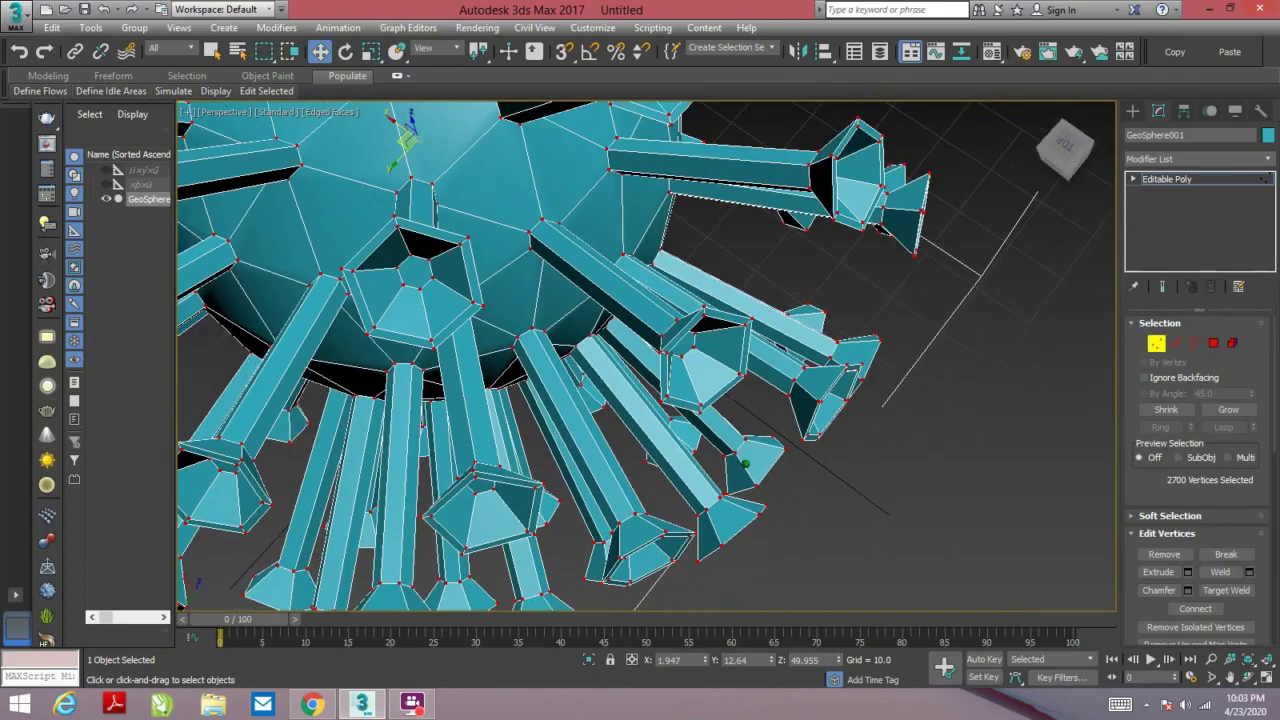
mouse_move(745, 255)
alt+middle_down()
mouse_move(743, 403)
mouse_move(850, 360)
alt+middle_up()
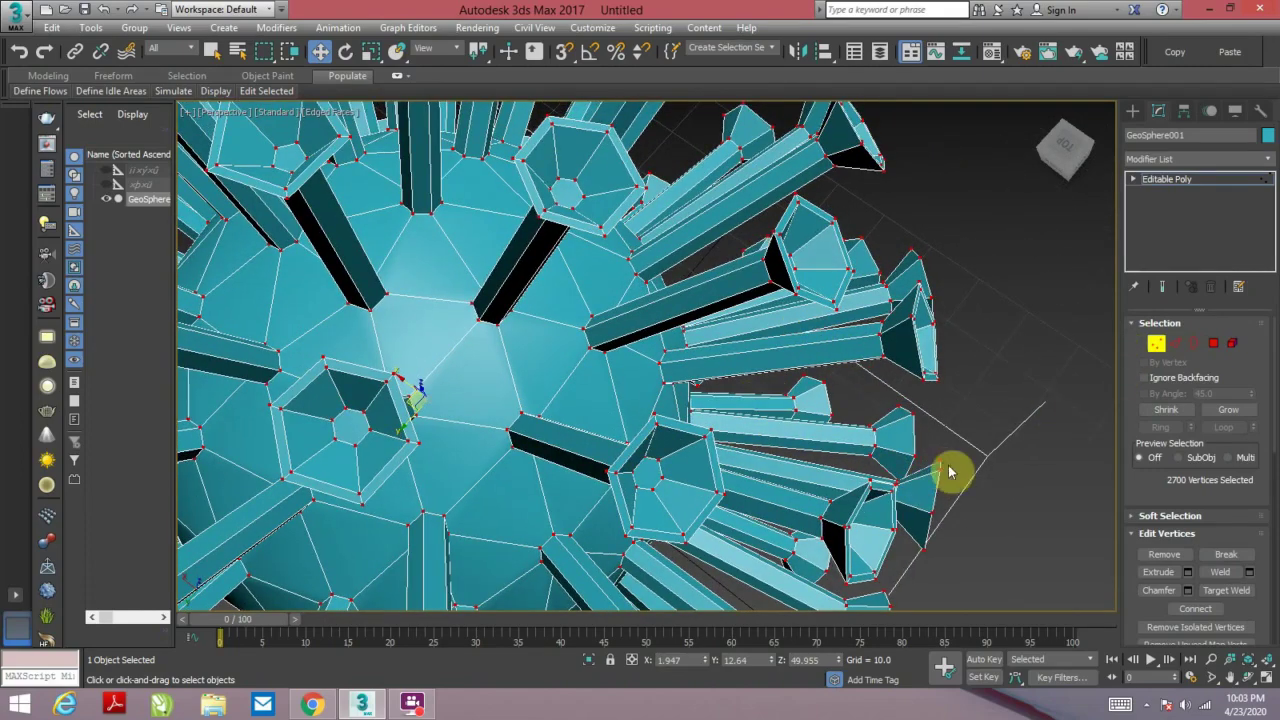
key(alt+w)
key(alt+w)
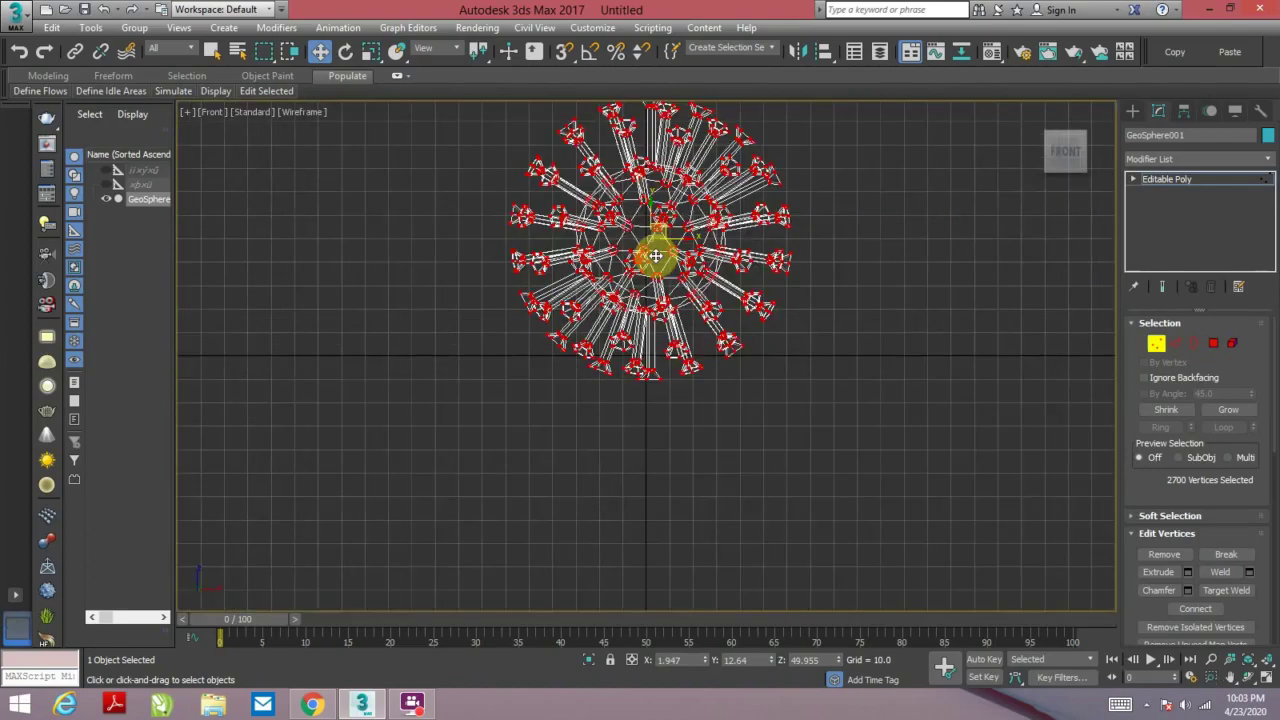
key(alt+w)
key(alt+w)
key(alt+w)
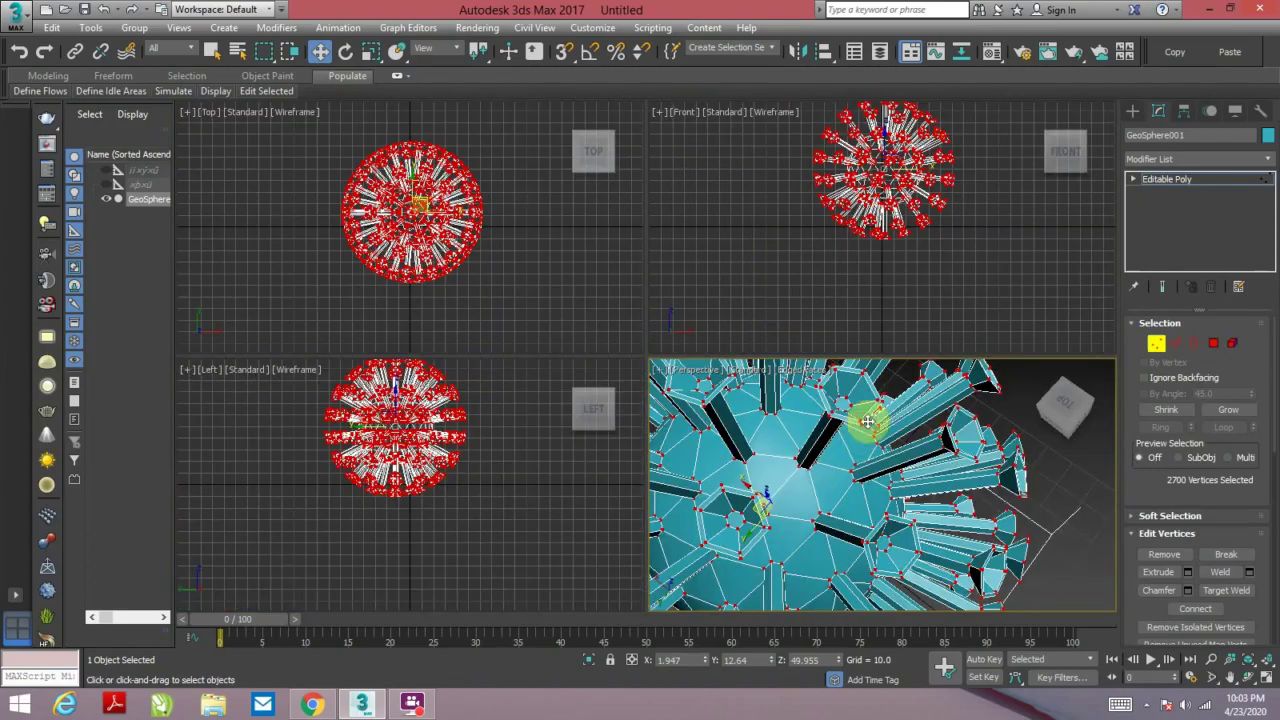
key(alt+w)
- Box-select the vertices at the tip of one spike
mouse_move(937, 490)
alt+middle_down()
mouse_move(837, 457)
mouse_move(826, 401)
mouse_move(923, 363)
mouse_move(940, 449)
mouse_move(894, 443)
mouse_move(942, 397)
alt+middle_up()
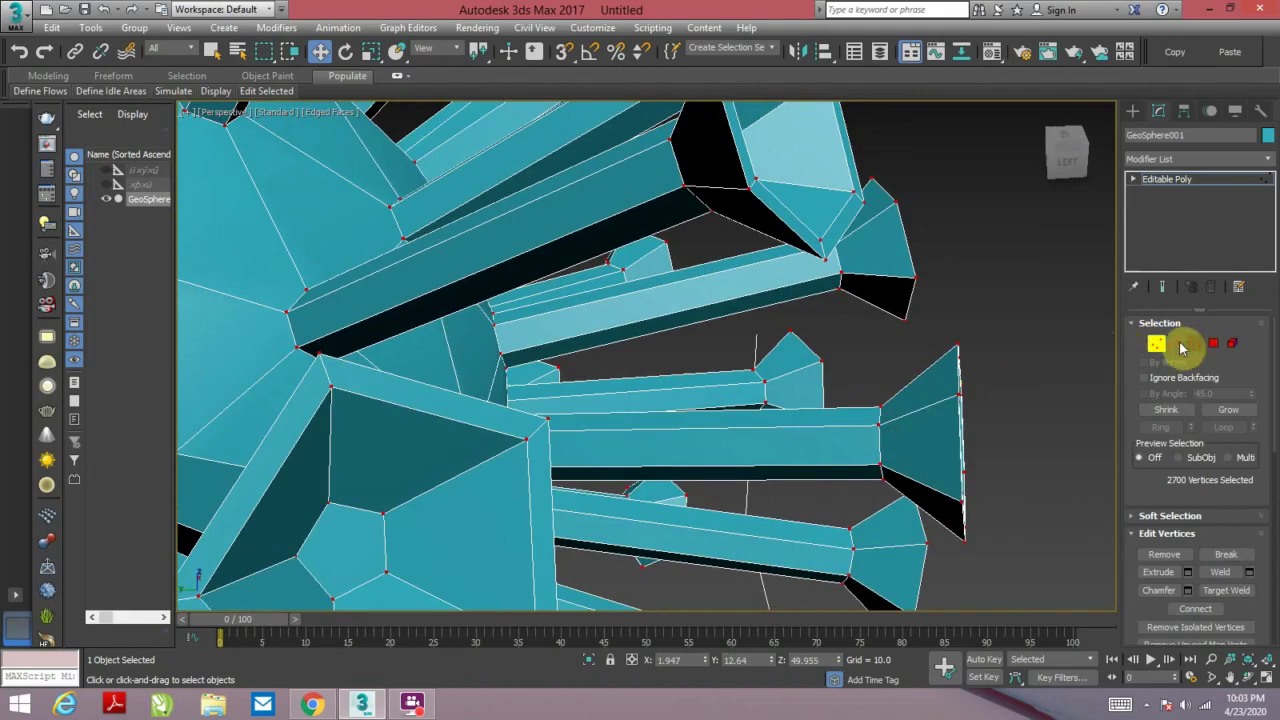
drag(935, 445, 937, 446)
mouse_move(937, 446)
alt+middle_down()
mouse_move(971, 477)
mouse_move(957, 497)
mouse_move(965, 445)
mouse_move(937, 491)
mouse_move(870, 511)
alt+middle_up()
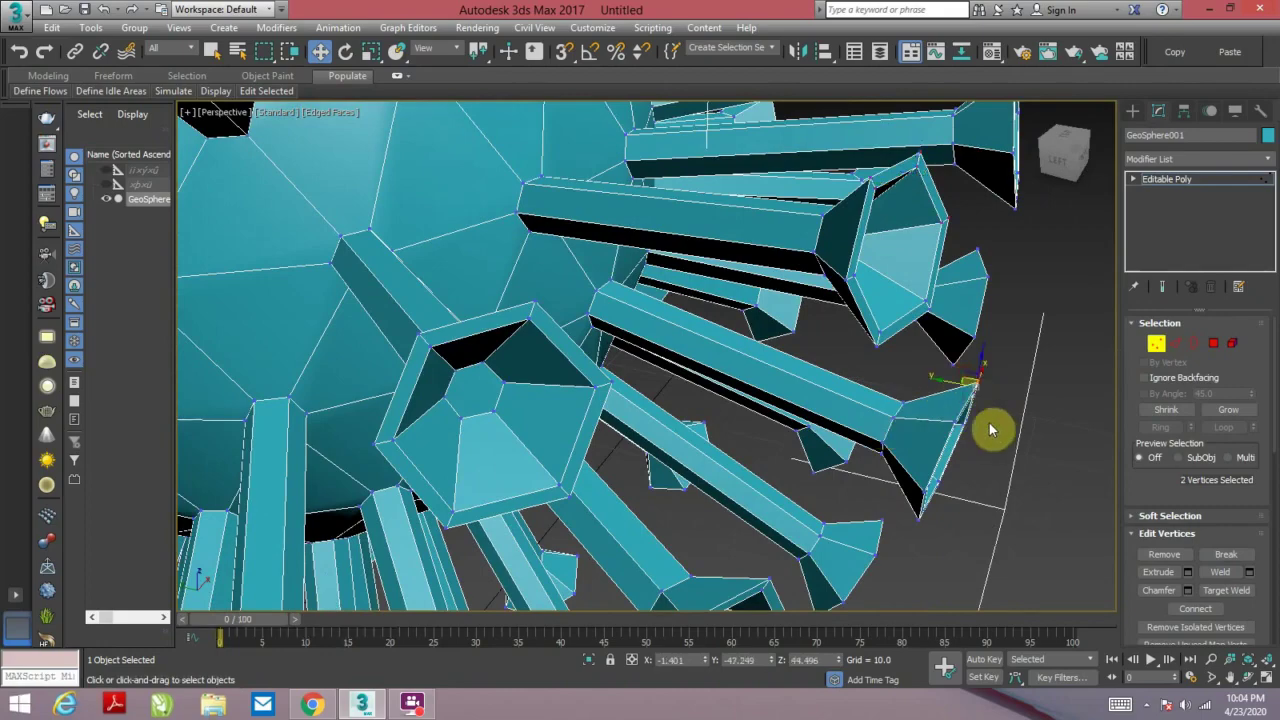
alt+middle_drag(989, 428, 933, 426)
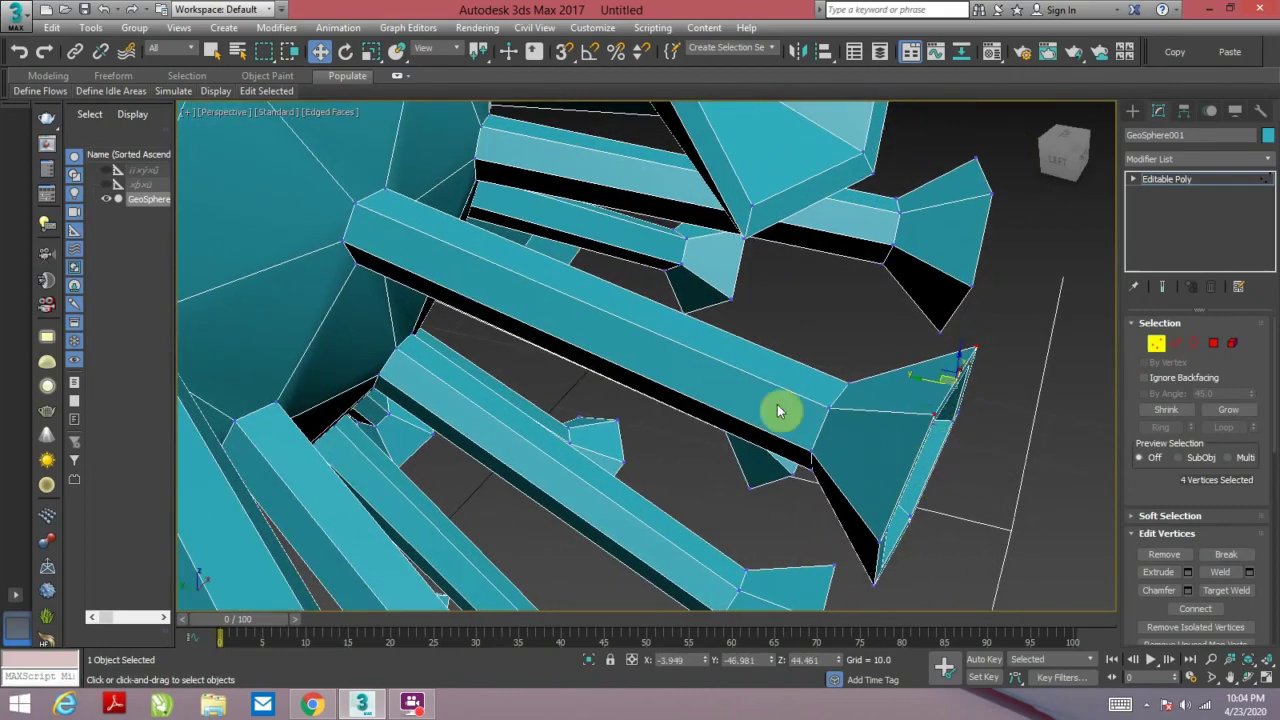
- In Polygon mode, select the shaft faces and end face of one spike
key(4)
click(750, 394)
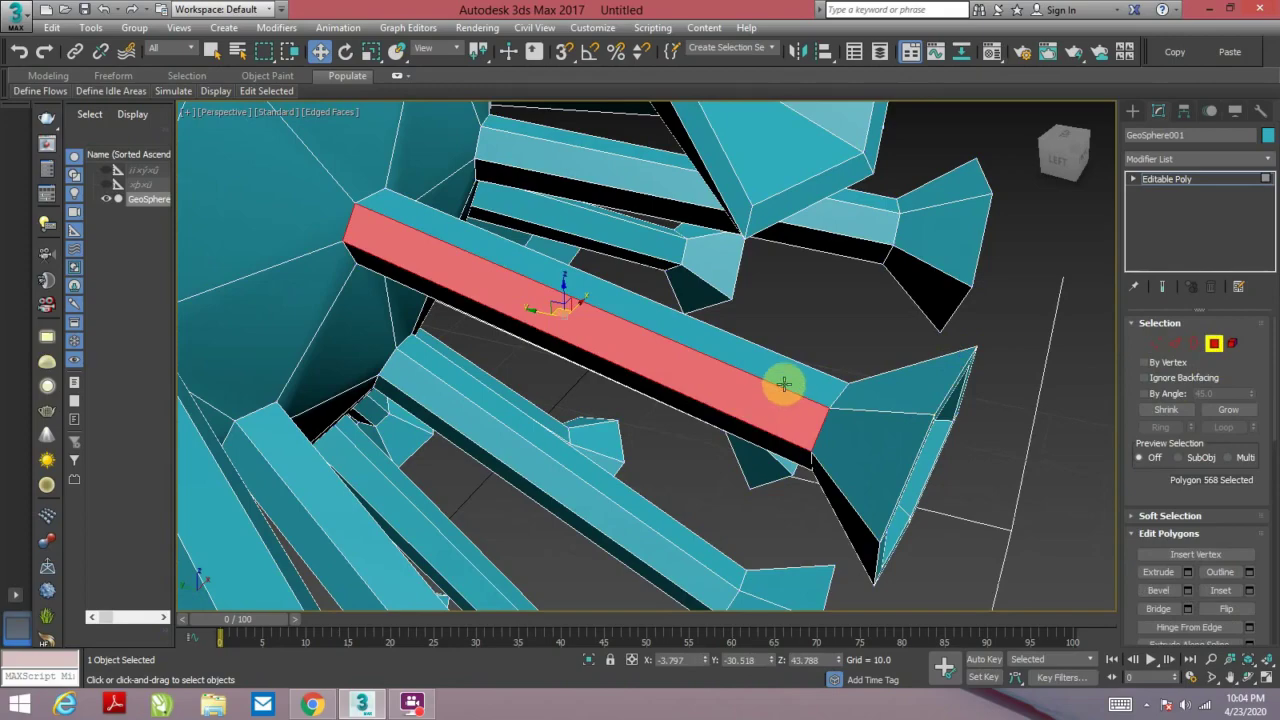
ctrl+click(786, 384)
ctrl+click(853, 399)
ctrl+click(866, 460)
ctrl+click(851, 480)
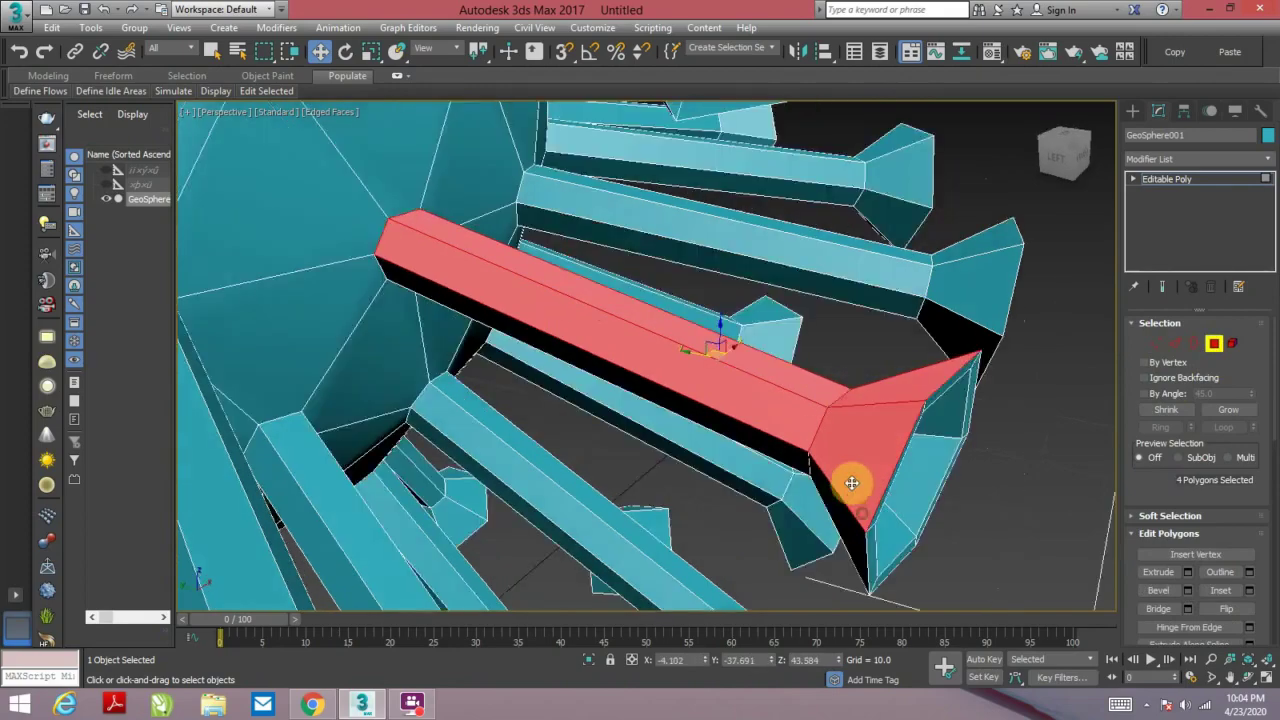
mouse_move(851, 480)
alt+middle_down()
mouse_move(849, 451)
mouse_move(766, 434)
mouse_move(693, 452)
mouse_move(680, 497)
mouse_move(723, 443)
alt+middle_up()
ctrl+click(798, 446)
ctrl+click(790, 445)
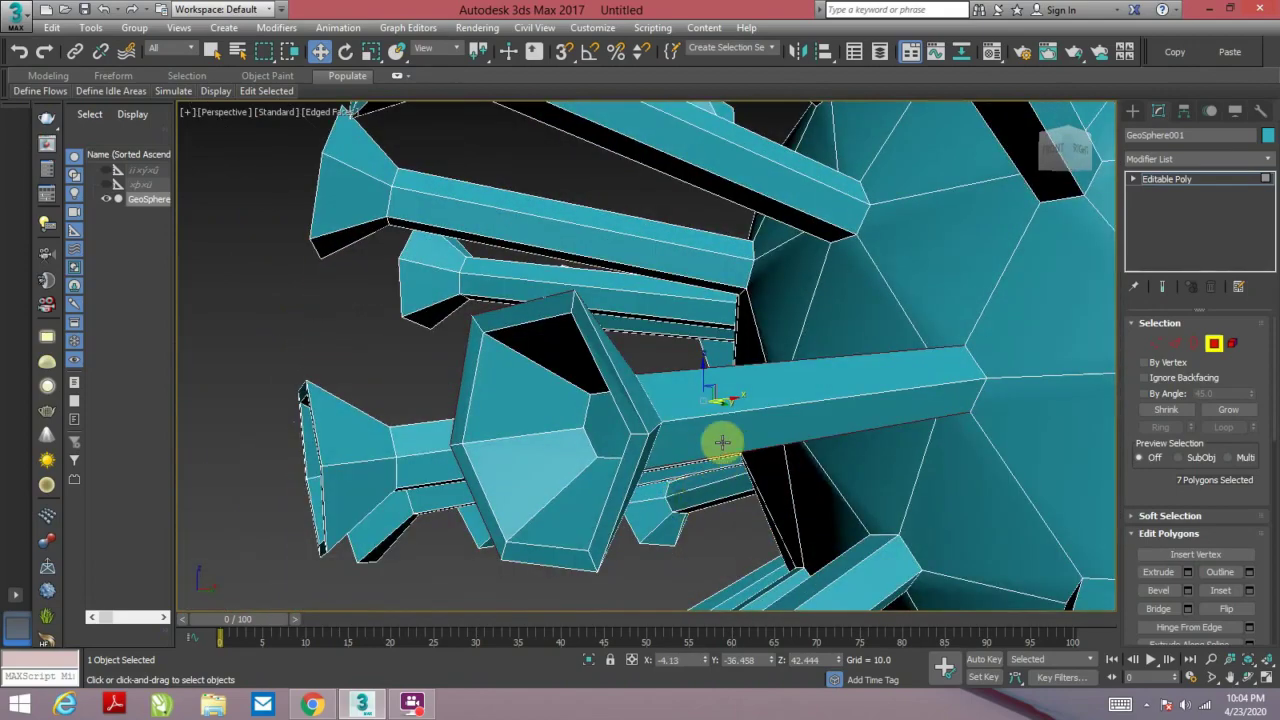
ctrl+click(724, 432)
ctrl+click(734, 374)
mouse_move(734, 374)
alt+middle_down()
mouse_move(736, 438)
mouse_move(551, 486)
mouse_move(686, 374)
mouse_move(639, 353)
alt+middle_up()
ctrl+click(551, 486)
ctrl+click(639, 353)
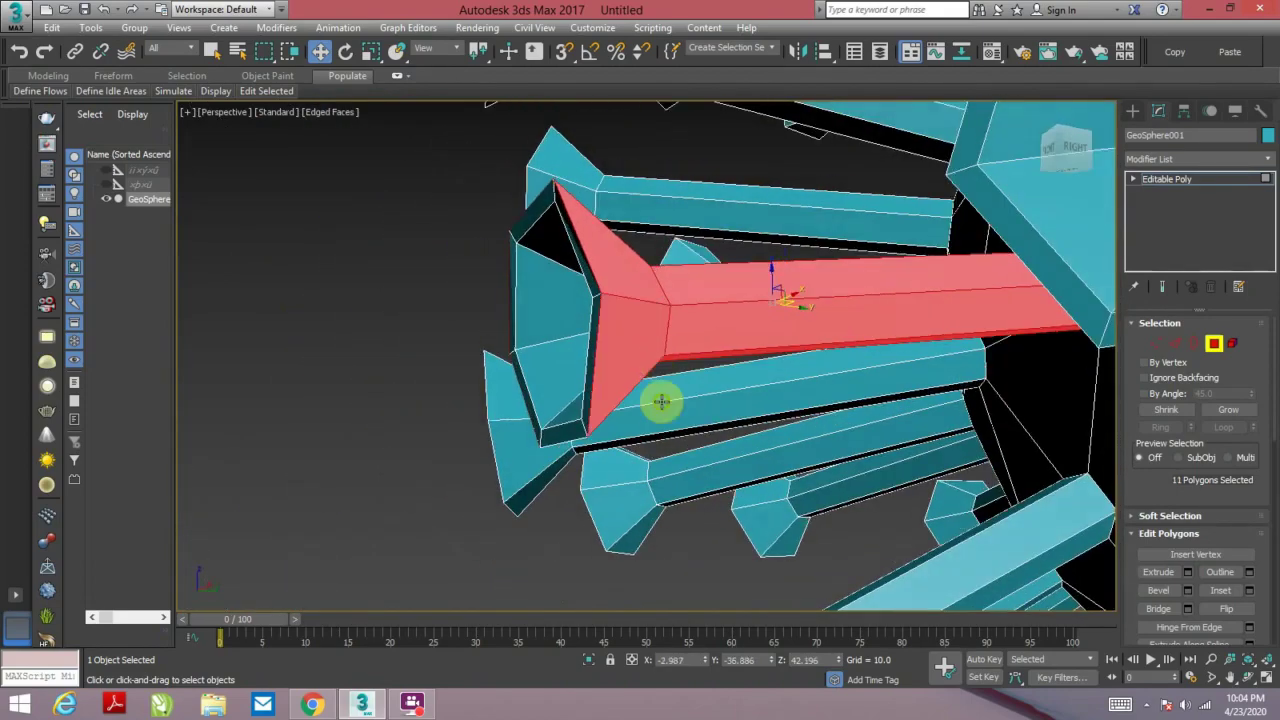
- Add the spike's side strip, rim and inner flared-tip faces until 24 polygons are selected
alt+middle_drag(661, 401, 663, 343)
ctrl+click(580, 320)
mouse_move(580, 320)
alt+middle_down()
mouse_move(620, 366)
mouse_move(665, 367)
alt+middle_up()
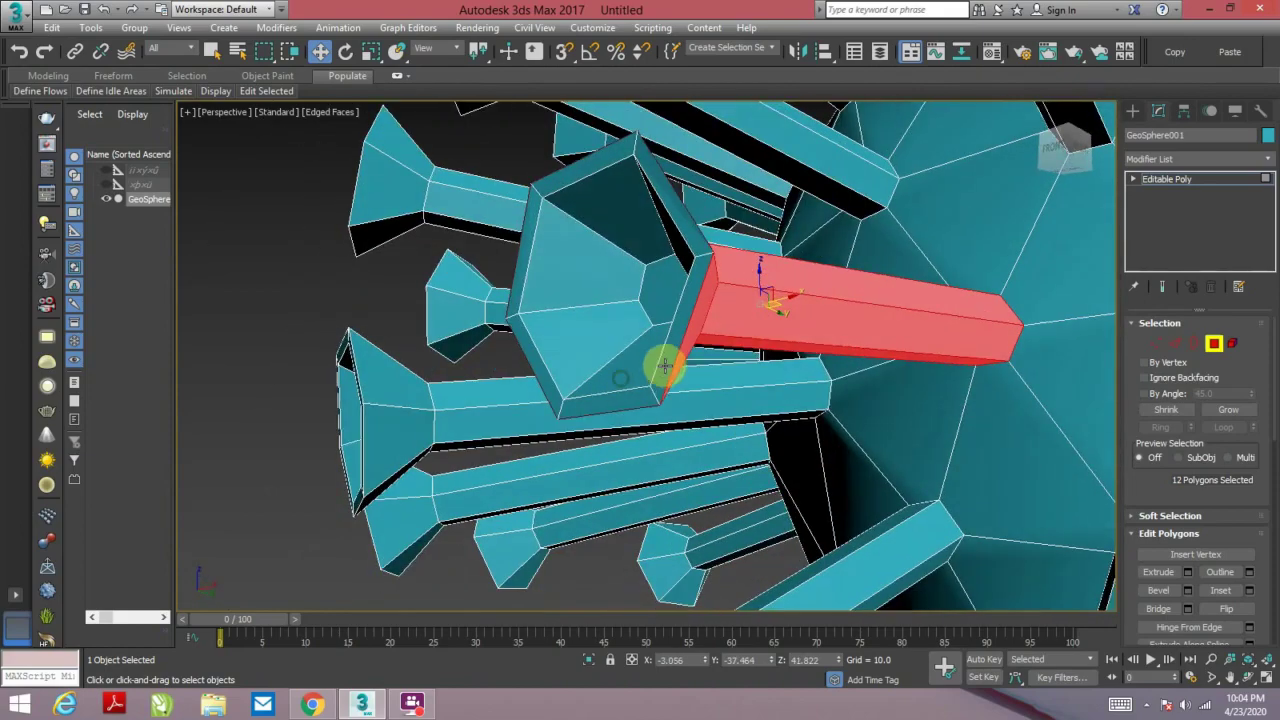
ctrl+click(665, 366)
ctrl+click(679, 262)
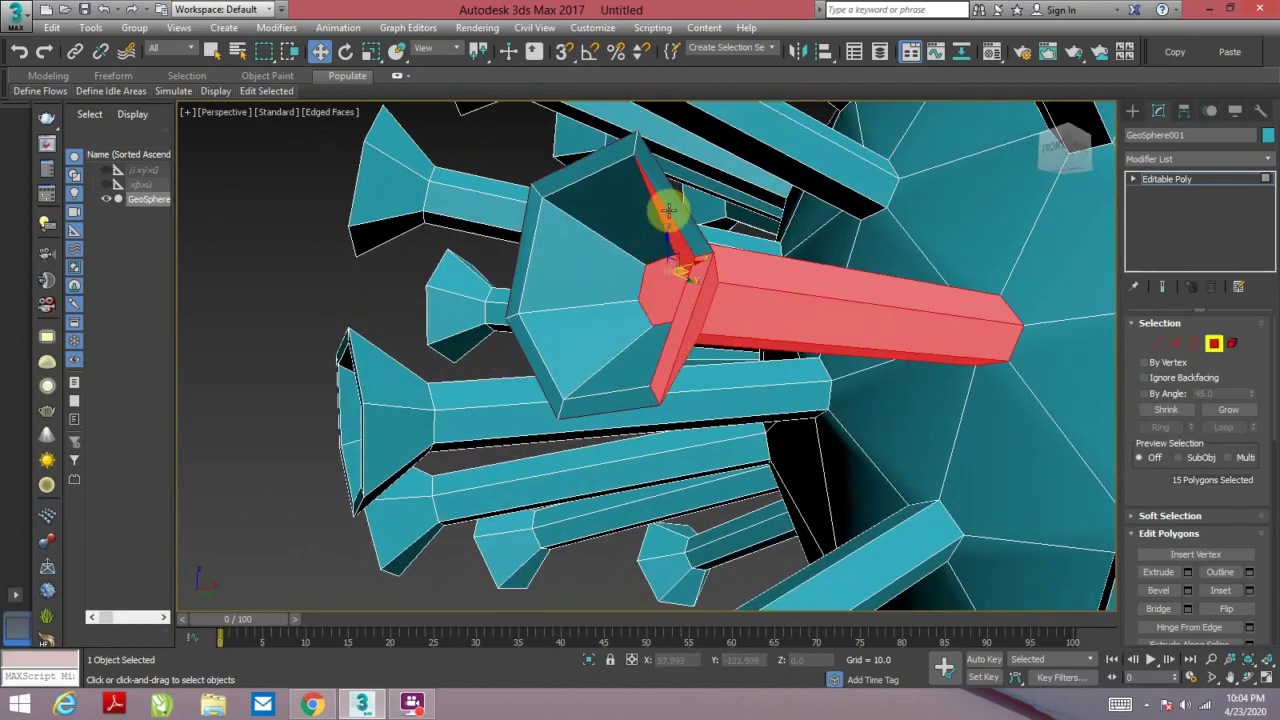
ctrl+click(668, 210)
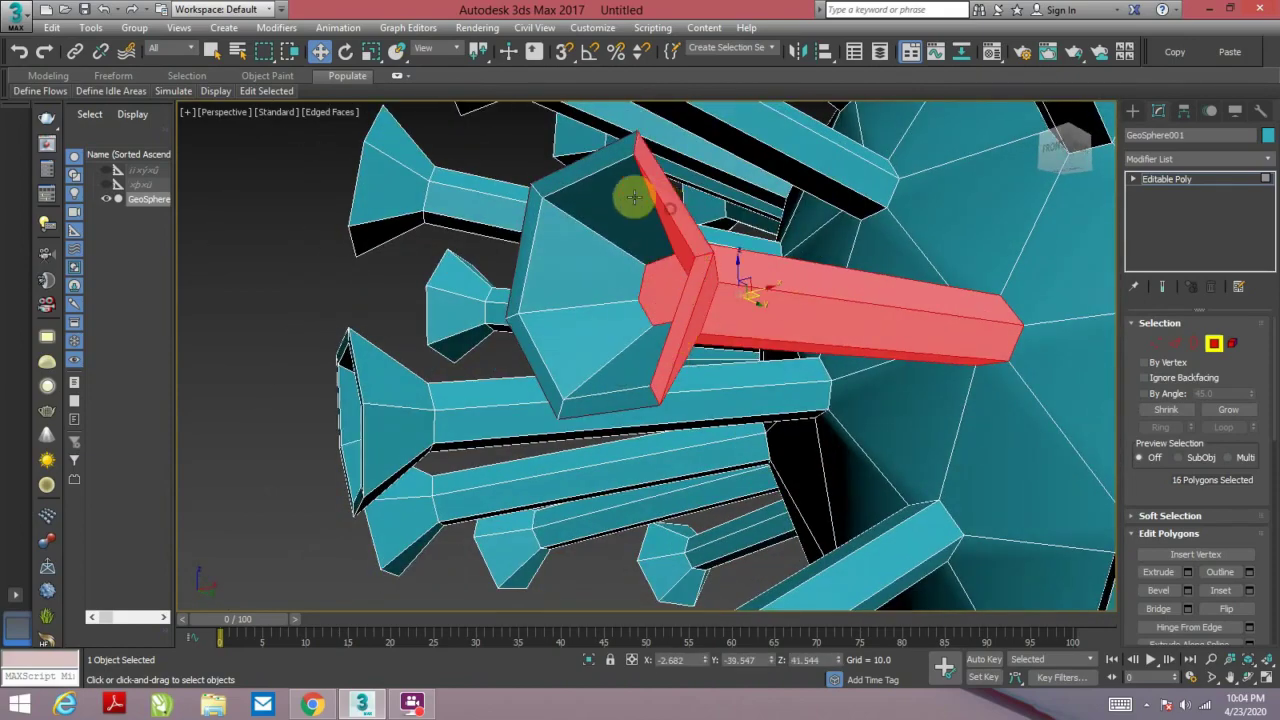
ctrl+click(566, 225)
ctrl+click(587, 314)
ctrl+click(617, 222)
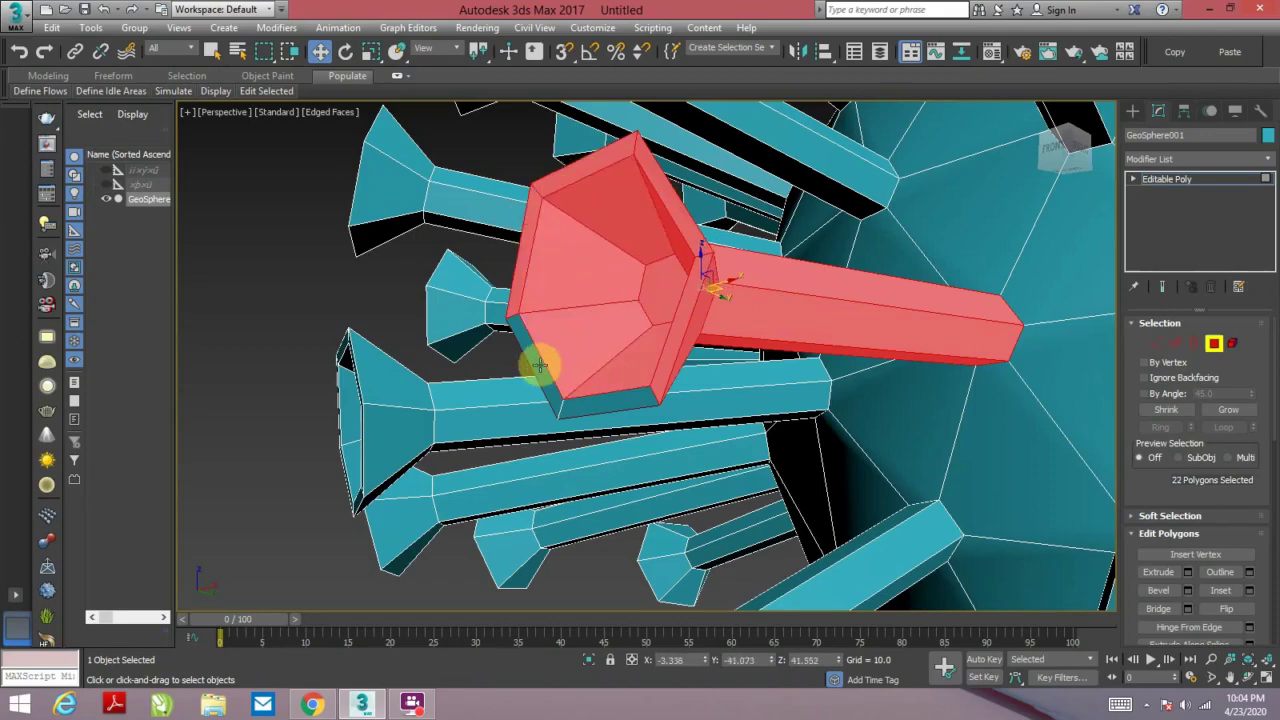
mouse_move(636, 408)
alt+middle_down()
mouse_move(543, 400)
mouse_move(620, 403)
mouse_move(657, 387)
alt+middle_up()
mouse_move(717, 293)
alt+middle_down()
mouse_move(980, 203)
mouse_move(908, 384)
mouse_move(1014, 366)
mouse_move(1003, 378)
mouse_move(1016, 355)
mouse_move(1020, 371)
mouse_move(1009, 292)
mouse_move(1000, 320)
alt+middle_up()
scroll(908, 384, down, 3)
scroll(971, 300, down, 3)
scroll(1003, 378, up, 3)
scroll(1000, 371, down, 3)
scroll(1000, 320, up, 3)
scroll(999, 322, down, 3)
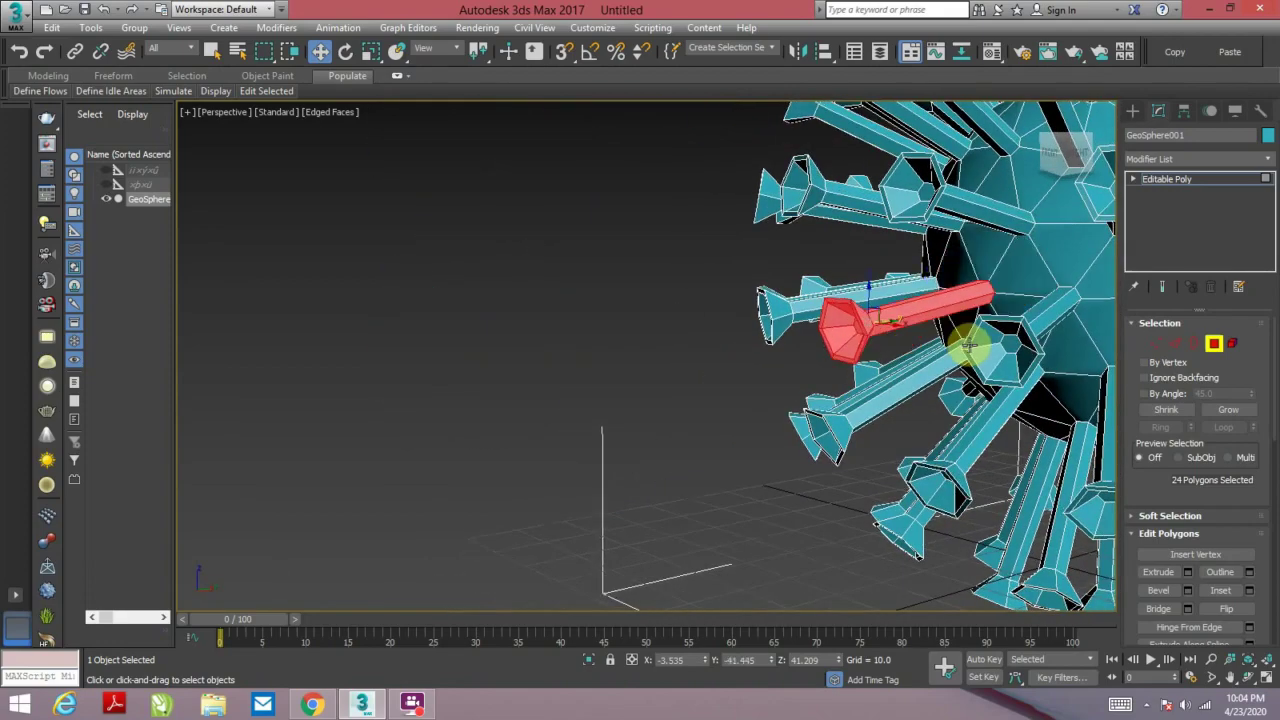
- In Vertex mode, select the spike's tip and neck-ring vertices, dropping one stray vertex
alt+middle_drag(966, 343, 940, 395)
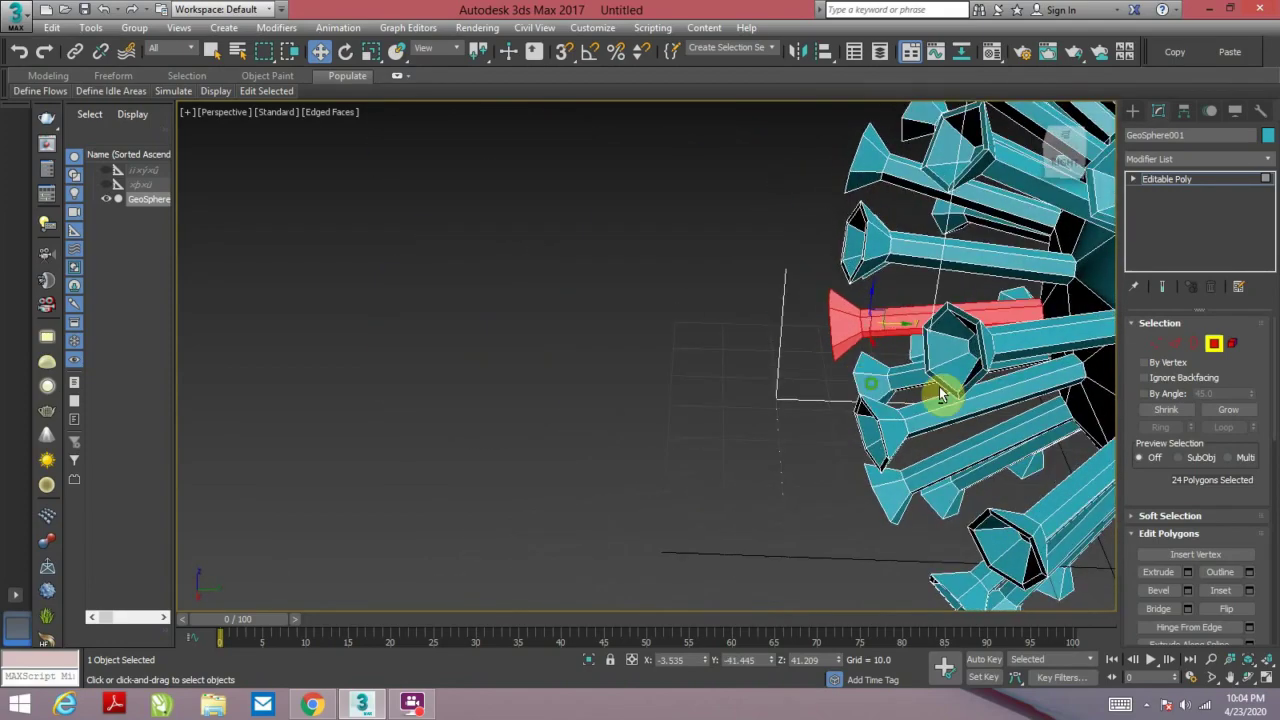
click(1156, 345)
scroll(771, 286, up, 5)
drag(757, 232, 823, 406)
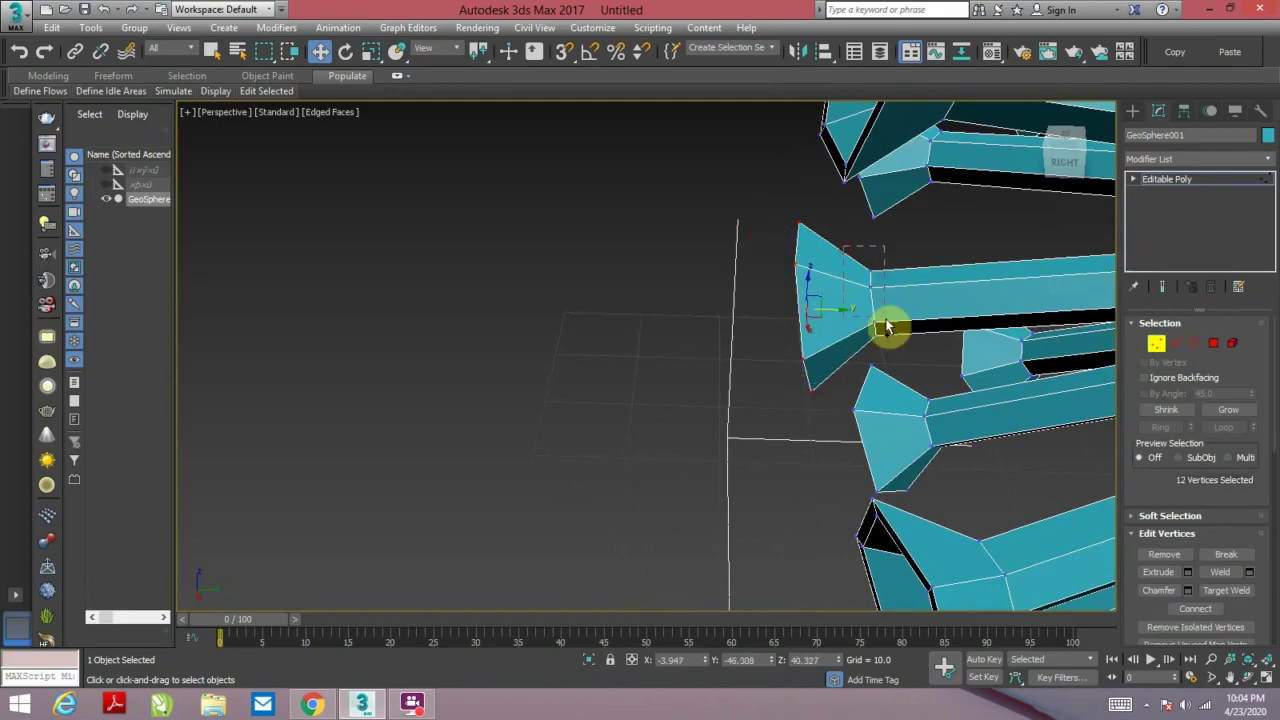
ctrl+drag(893, 354, 890, 345)
mouse_move(890, 345)
alt+middle_down()
mouse_move(829, 251)
mouse_move(880, 366)
mouse_move(957, 337)
mouse_move(870, 436)
mouse_move(957, 363)
alt+middle_up()
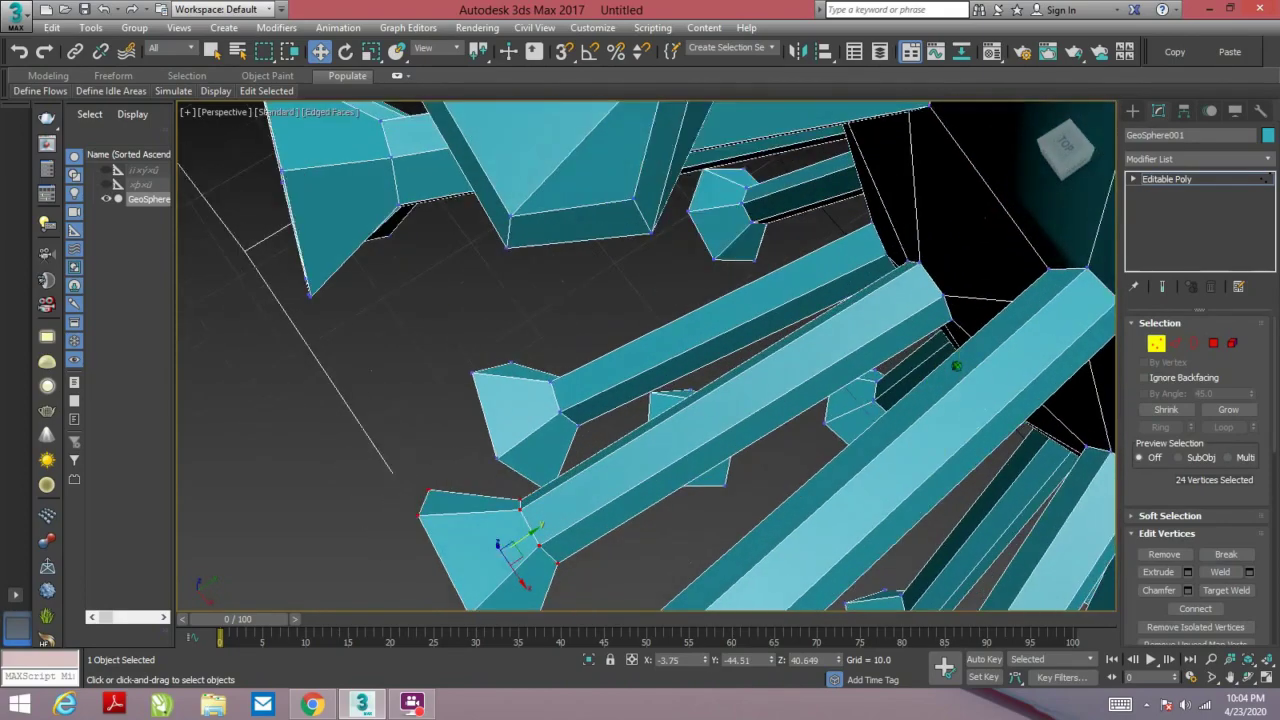
scroll(928, 285, up, 5)
alt+middle_drag(928, 285, 964, 333)
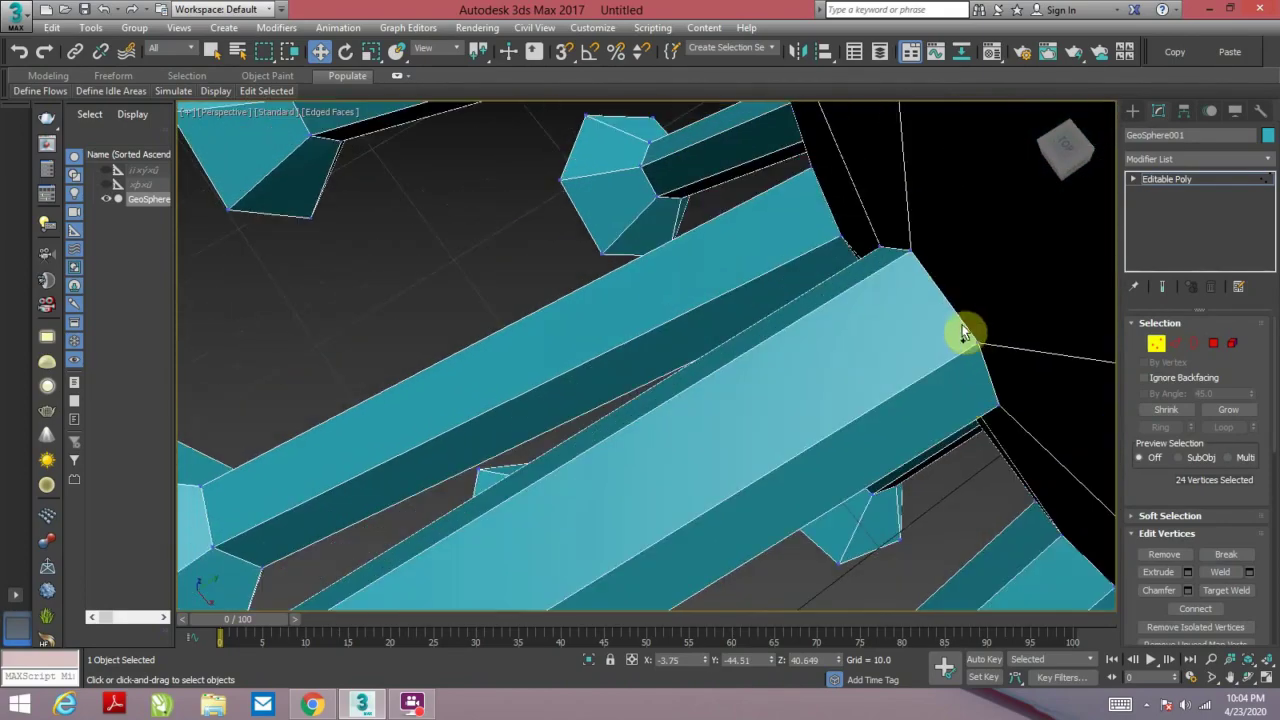
alt+click(994, 400)
alt+middle_drag(994, 400, 929, 429)
scroll(979, 413, down, 3)
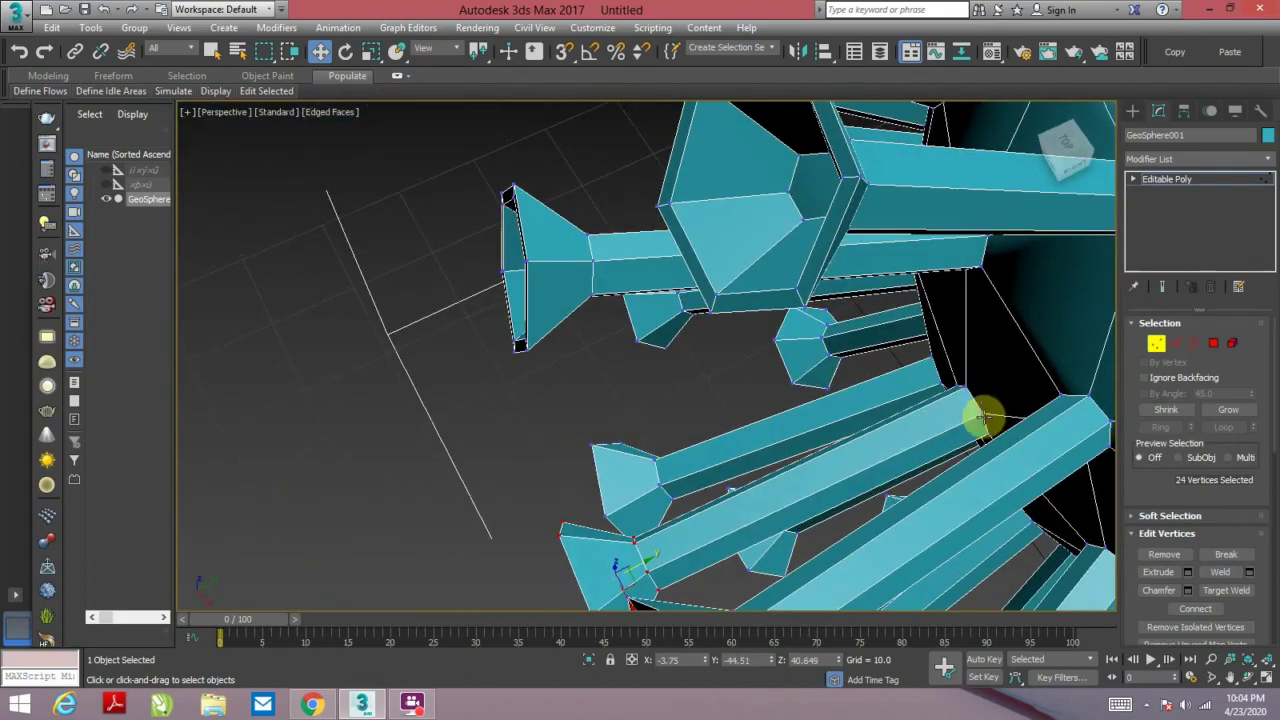
scroll(927, 412, up, 2)
mouse_move(894, 477)
alt+middle_down()
mouse_move(771, 506)
mouse_move(737, 423)
mouse_move(710, 428)
alt+middle_up()
- Slide the selected vertices along the spike's shaft and return to whole-object level
mouse_move(701, 421)
mouse_down()
mouse_move(871, 400)
mouse_move(826, 388)
mouse_up()
scroll(826, 388, down, 3)
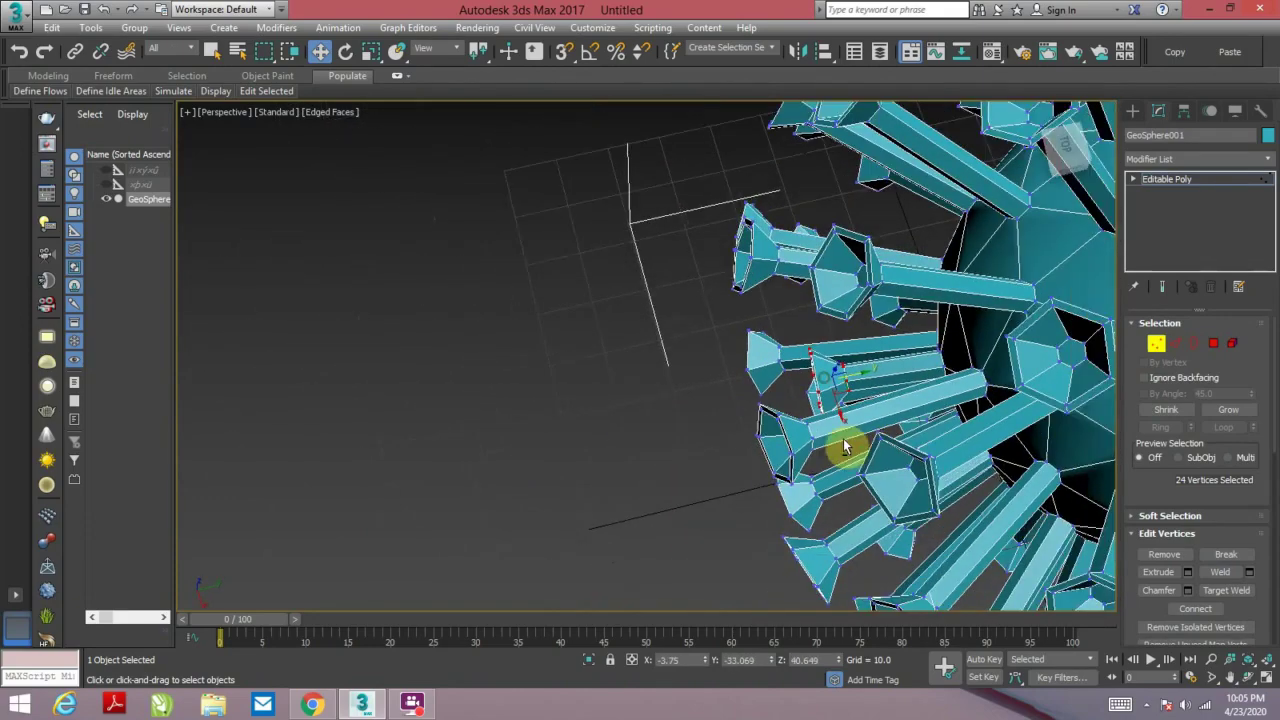
alt+middle_drag(849, 443, 923, 309)
scroll(833, 300, up, 2)
mouse_move(833, 300)
alt+middle_down()
mouse_move(837, 423)
mouse_move(640, 357)
alt+middle_up()
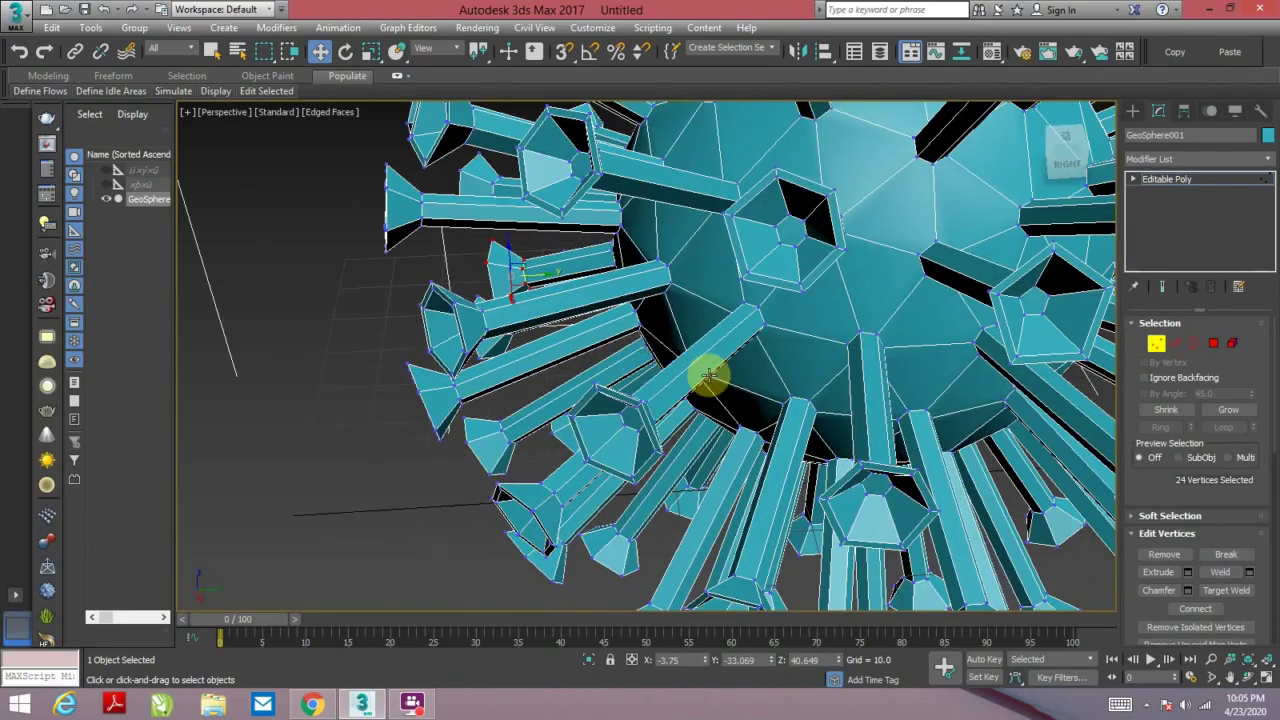
click(1156, 343)
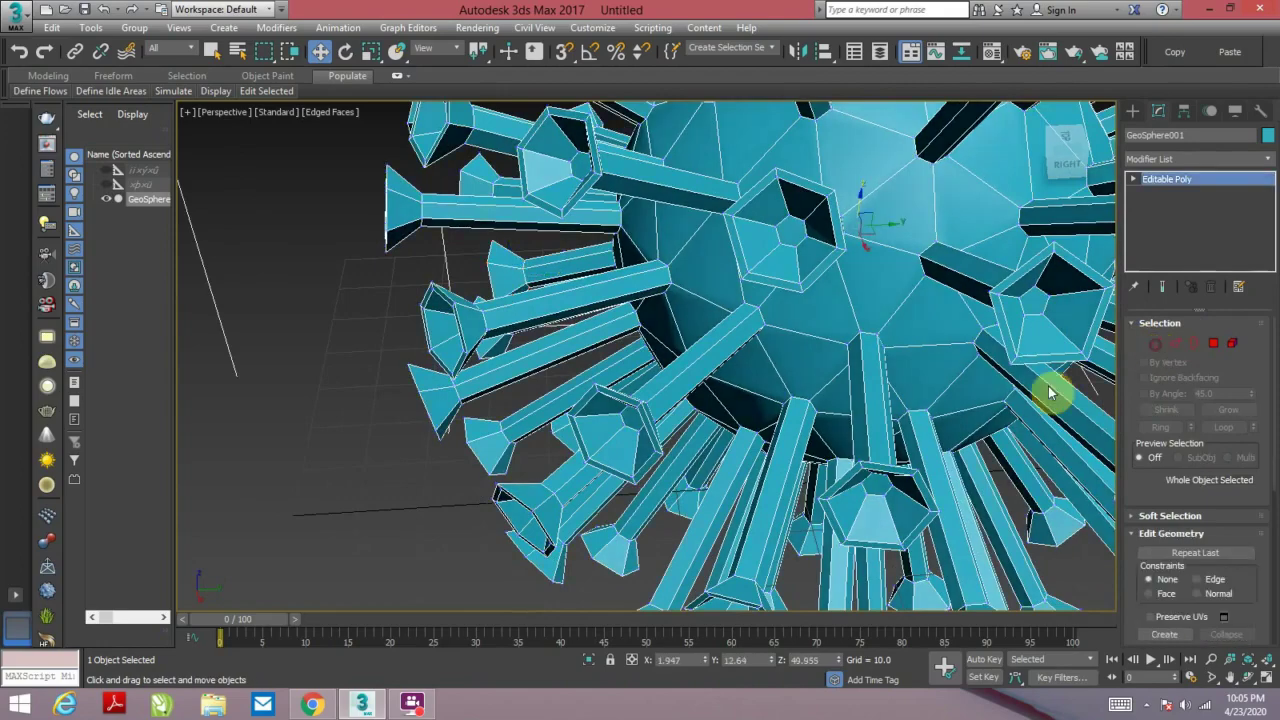
- Deselect GeoSphere001 and frame the whole 92-spike ball from a lower frontal angle
click(341, 319)
scroll(341, 319, down, 3)
scroll(586, 409, down, 2)
mouse_move(586, 409)
alt+middle_down()
mouse_move(729, 386)
mouse_move(786, 347)
mouse_move(814, 363)
mouse_move(786, 466)
mouse_move(774, 428)
alt+middle_up()
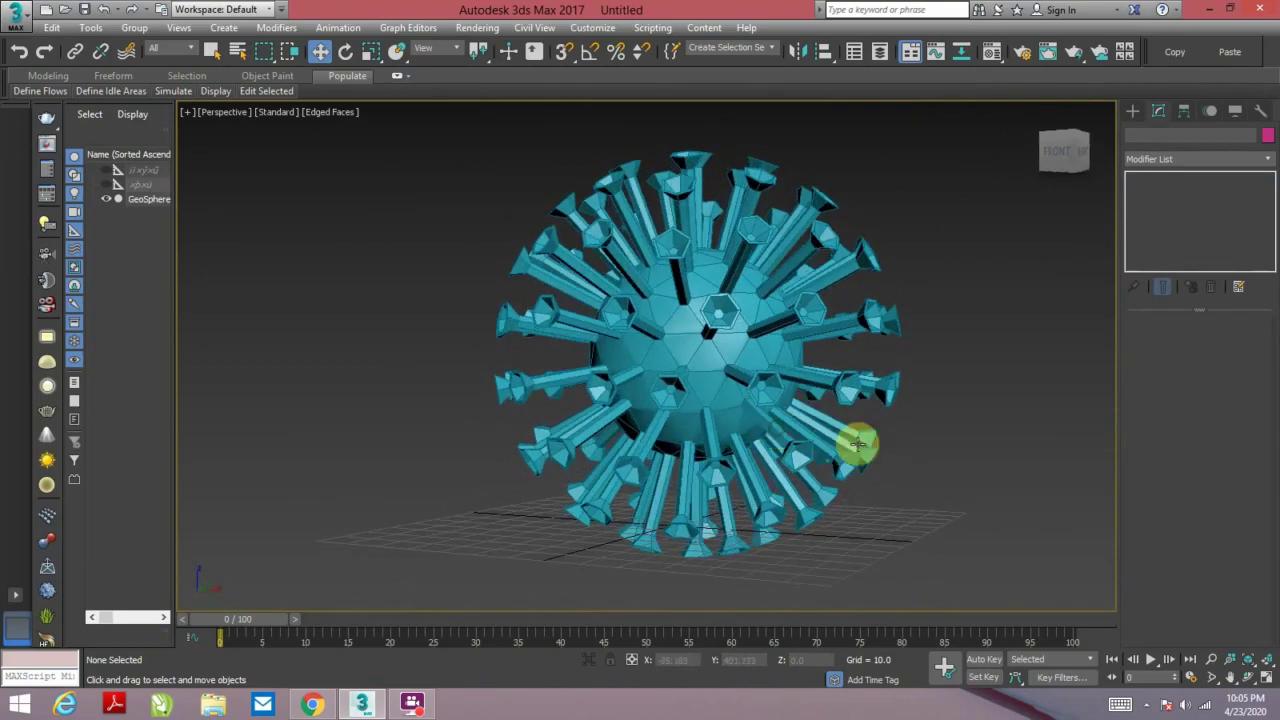
mouse_move(901, 440)
alt+middle_down()
mouse_move(880, 431)
mouse_move(874, 406)
mouse_move(929, 425)
mouse_move(909, 501)
mouse_move(806, 476)
mouse_move(843, 463)
mouse_move(870, 480)
alt+middle_up()
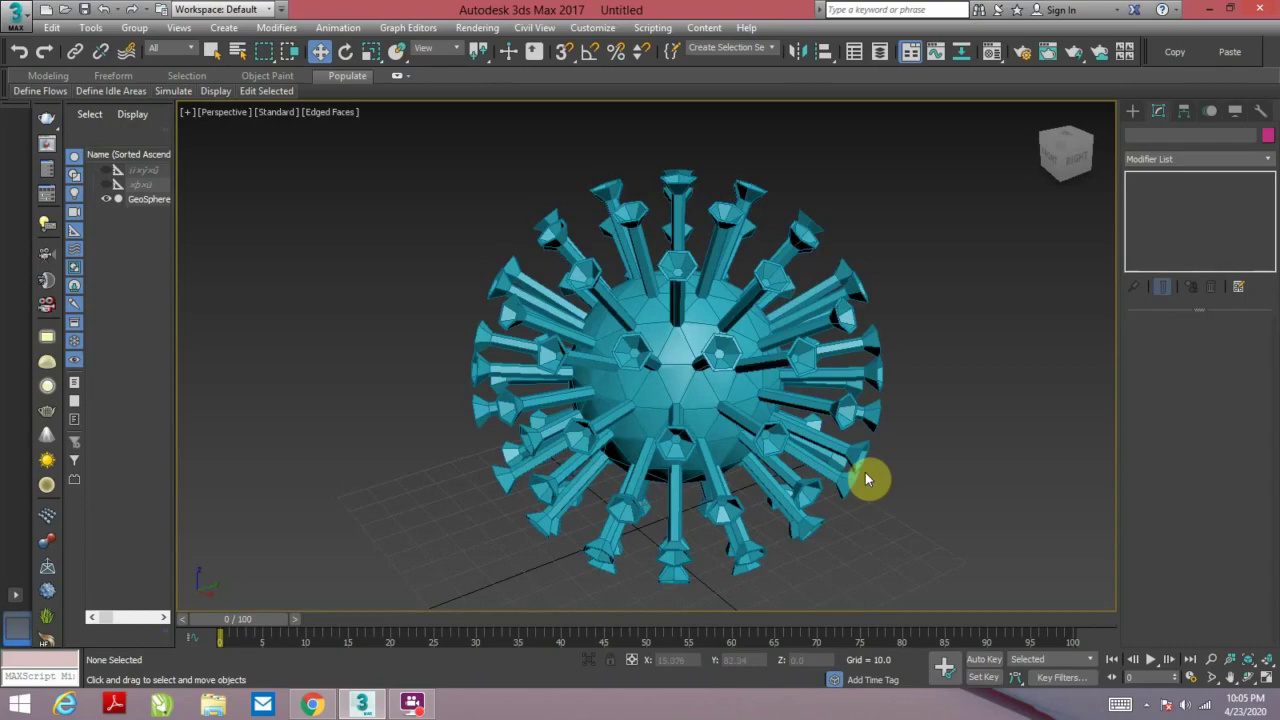
click(412, 700)
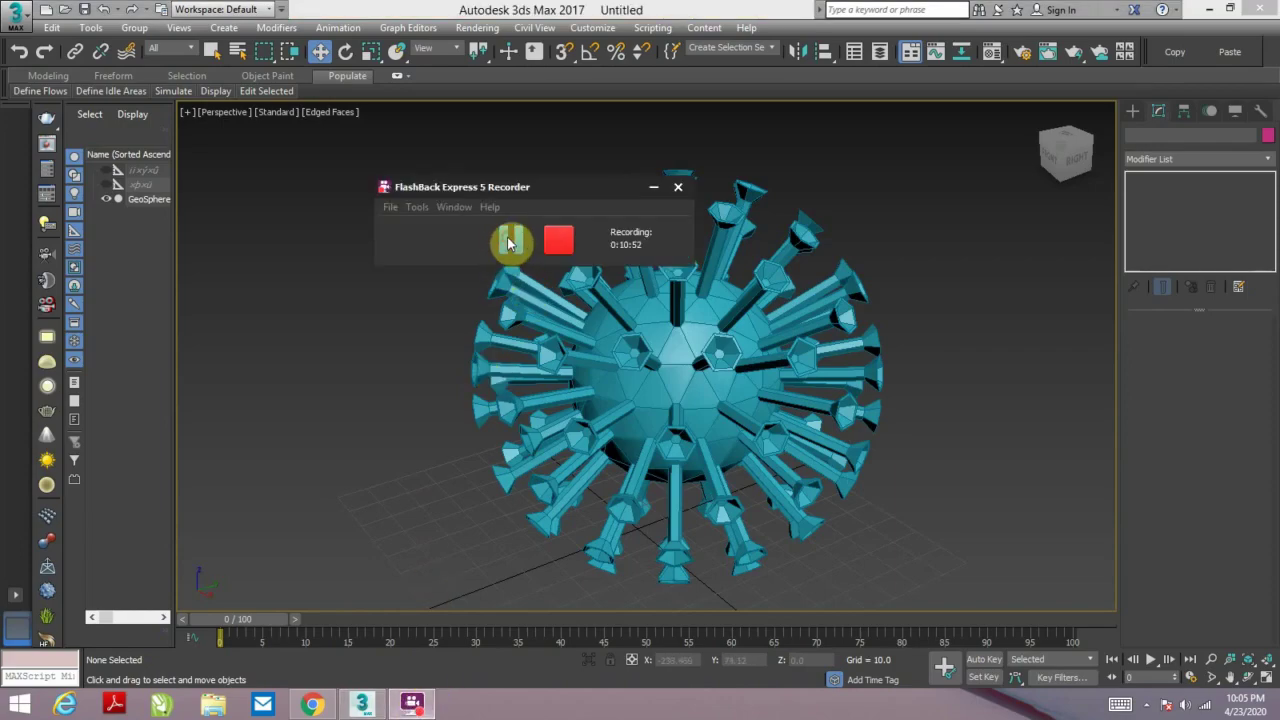
click(510, 242)
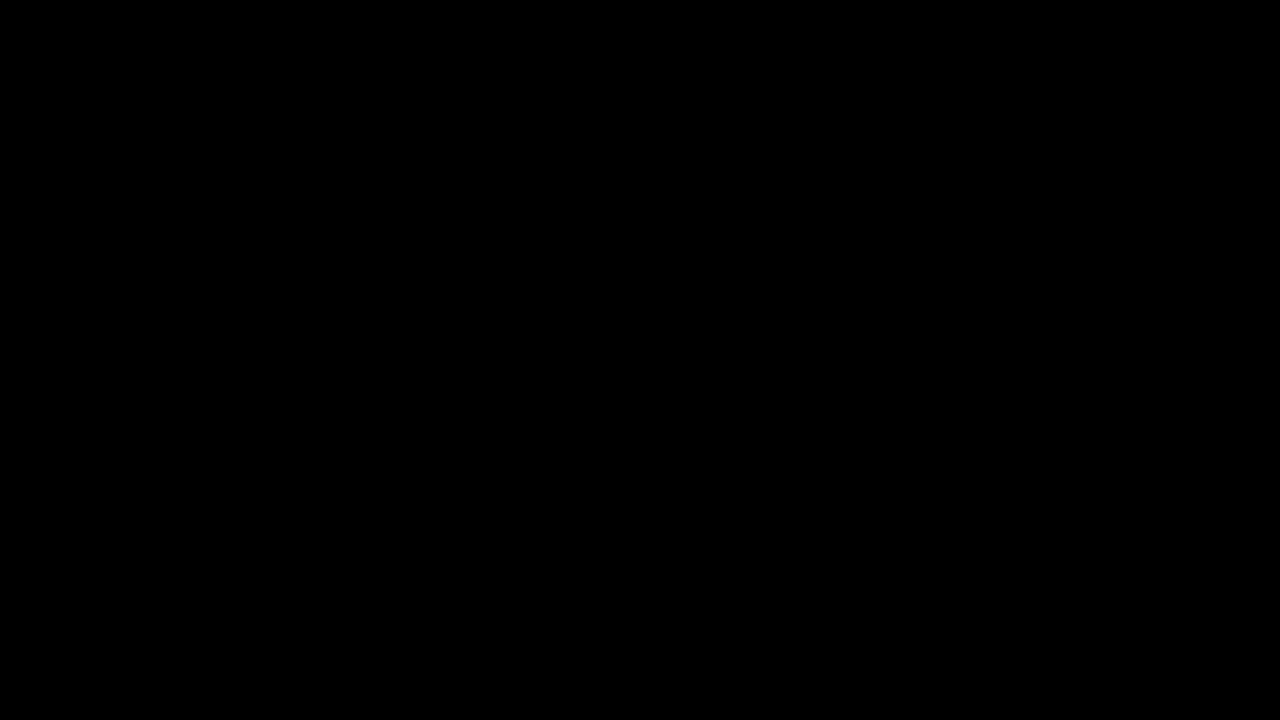